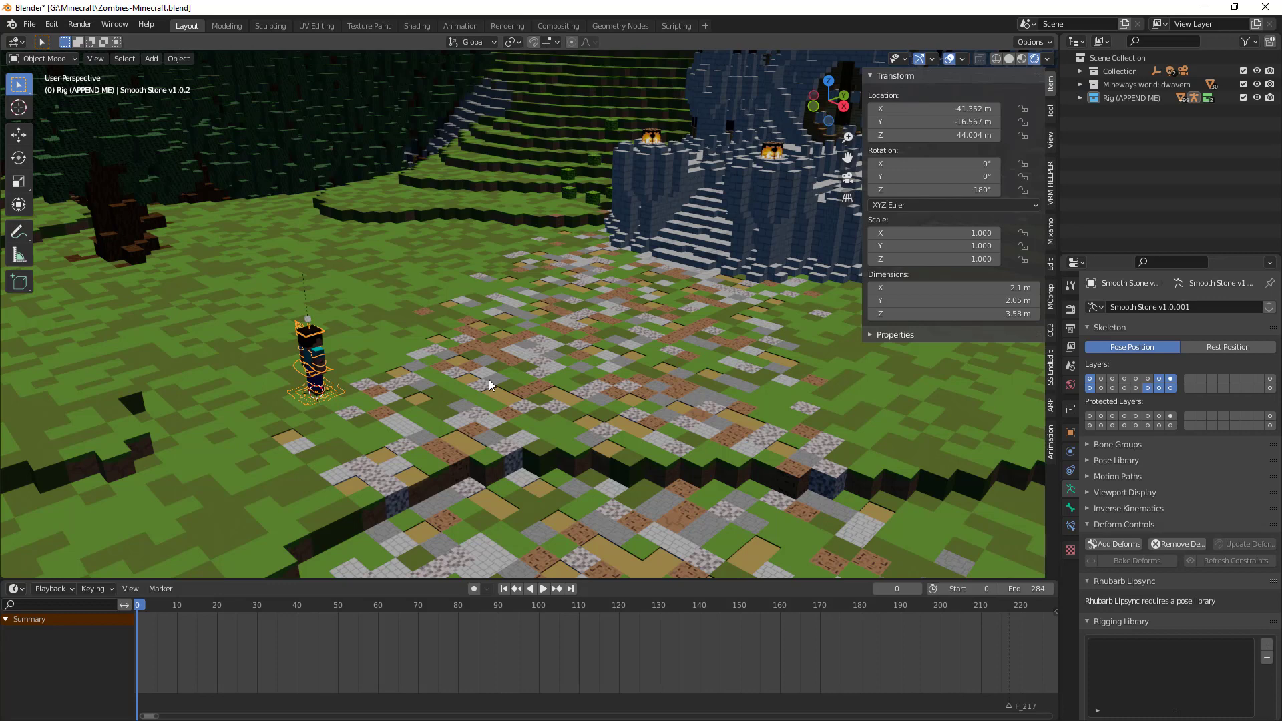
Frame the Smooth Stone rig, turn on Animation Layers in the sidebar's Animation tab, and widen the panel
shift+middle_drag(503, 371, 575, 360)
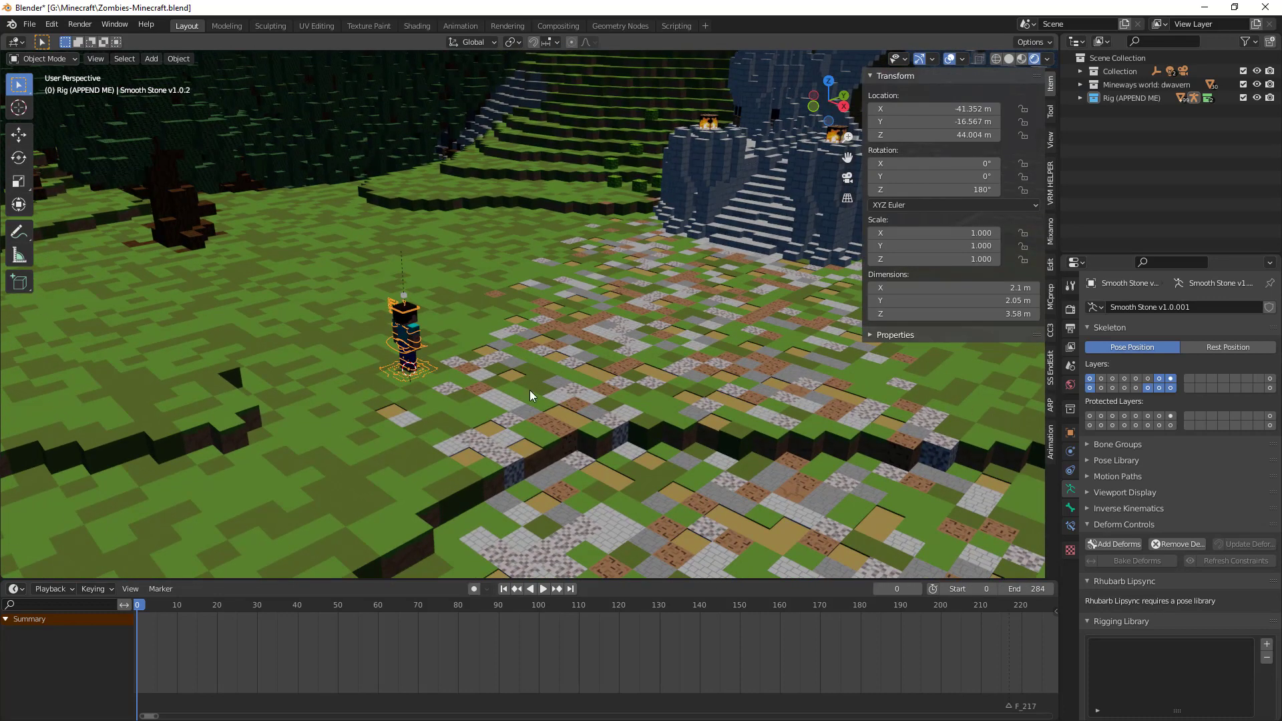
scroll(403, 387, up, 2)
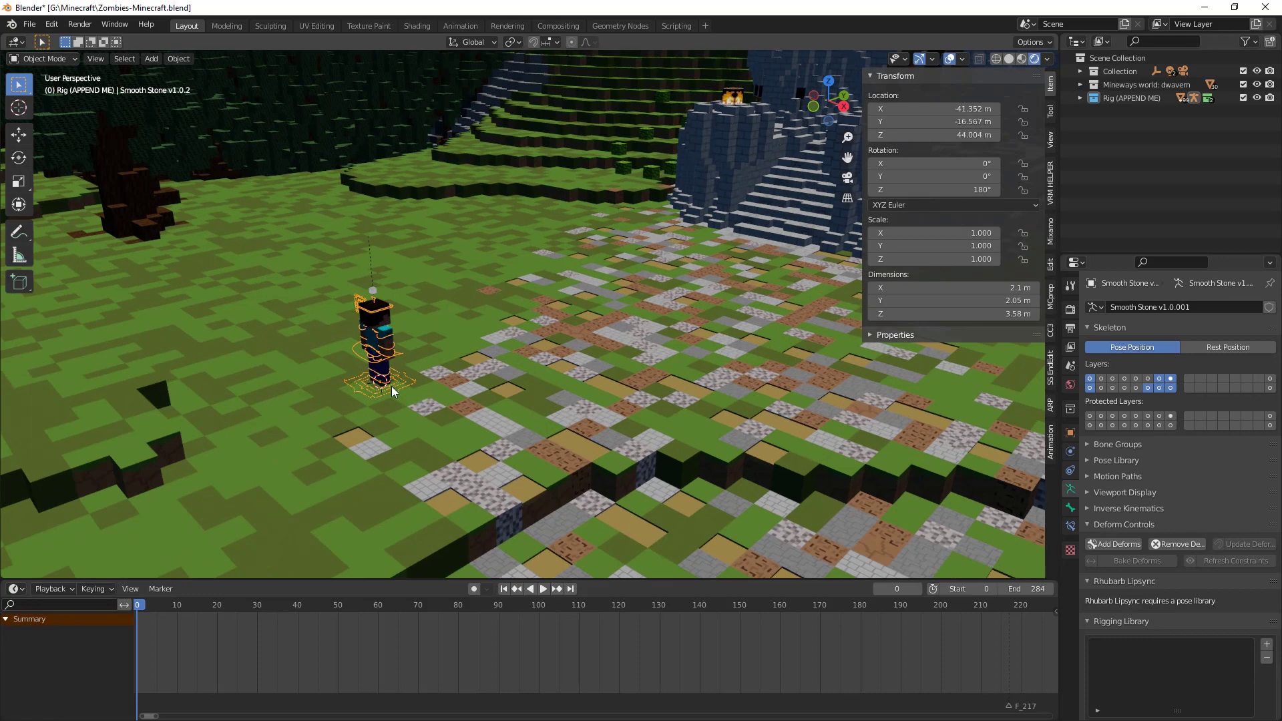
shift+middle_drag(463, 389, 574, 383)
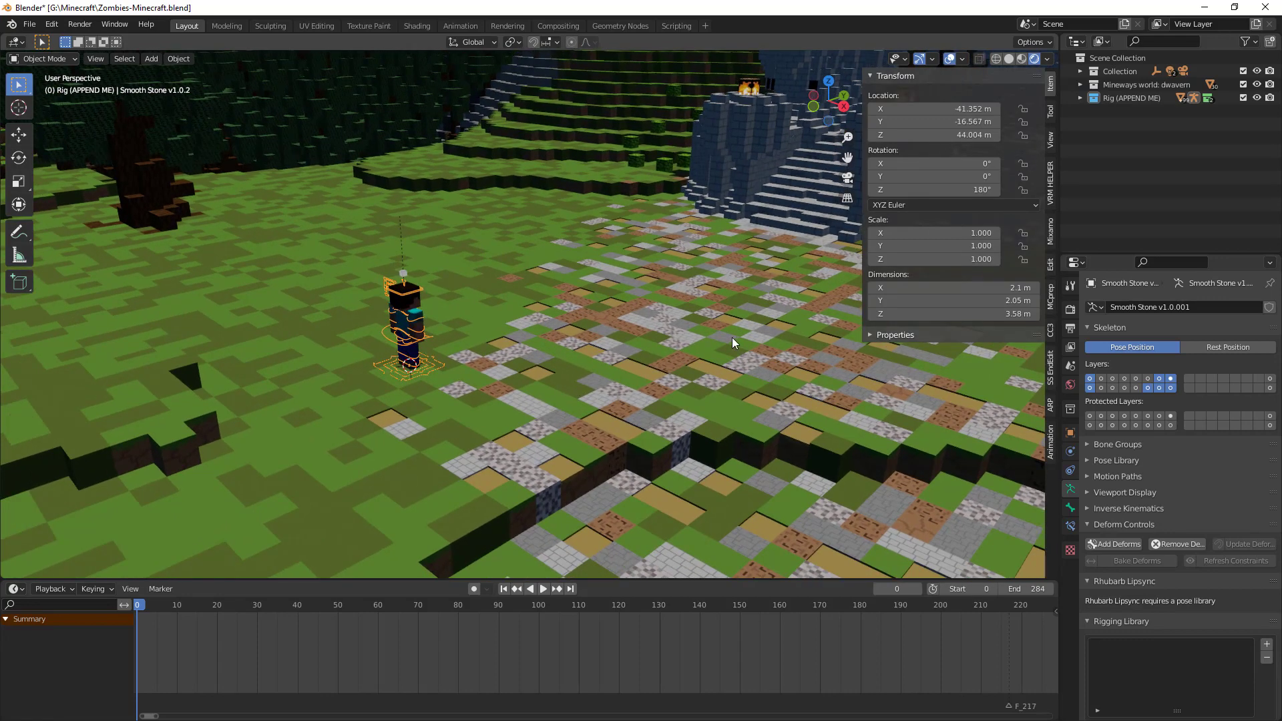
click(1051, 449)
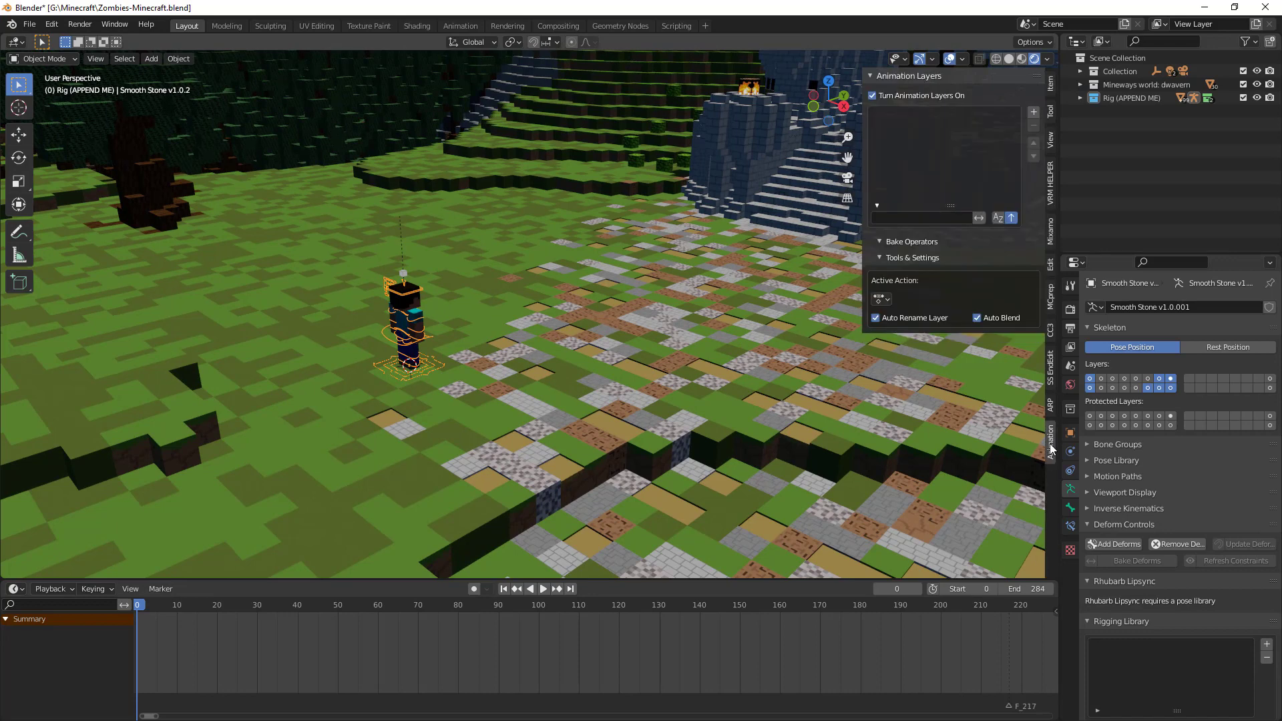
click(872, 97)
drag(862, 189, 828, 190)
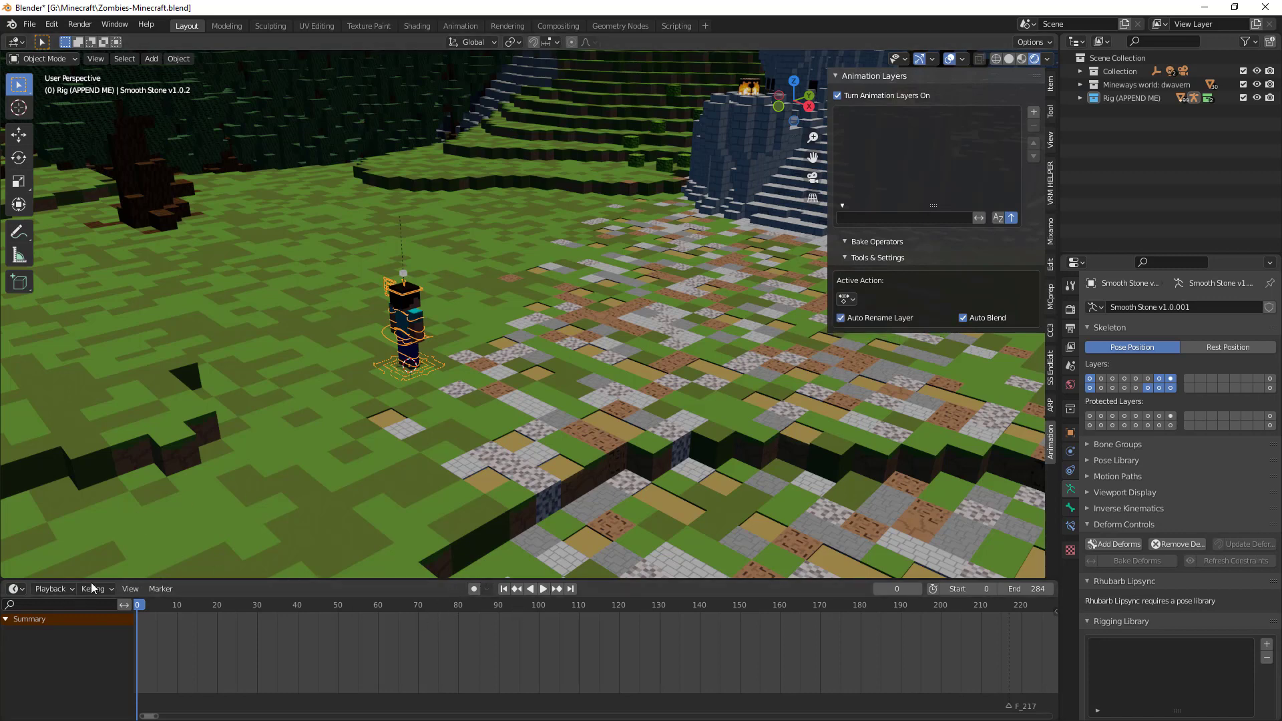
Set injured_run as the rig's active action and play through the run to preview it
click(847, 299)
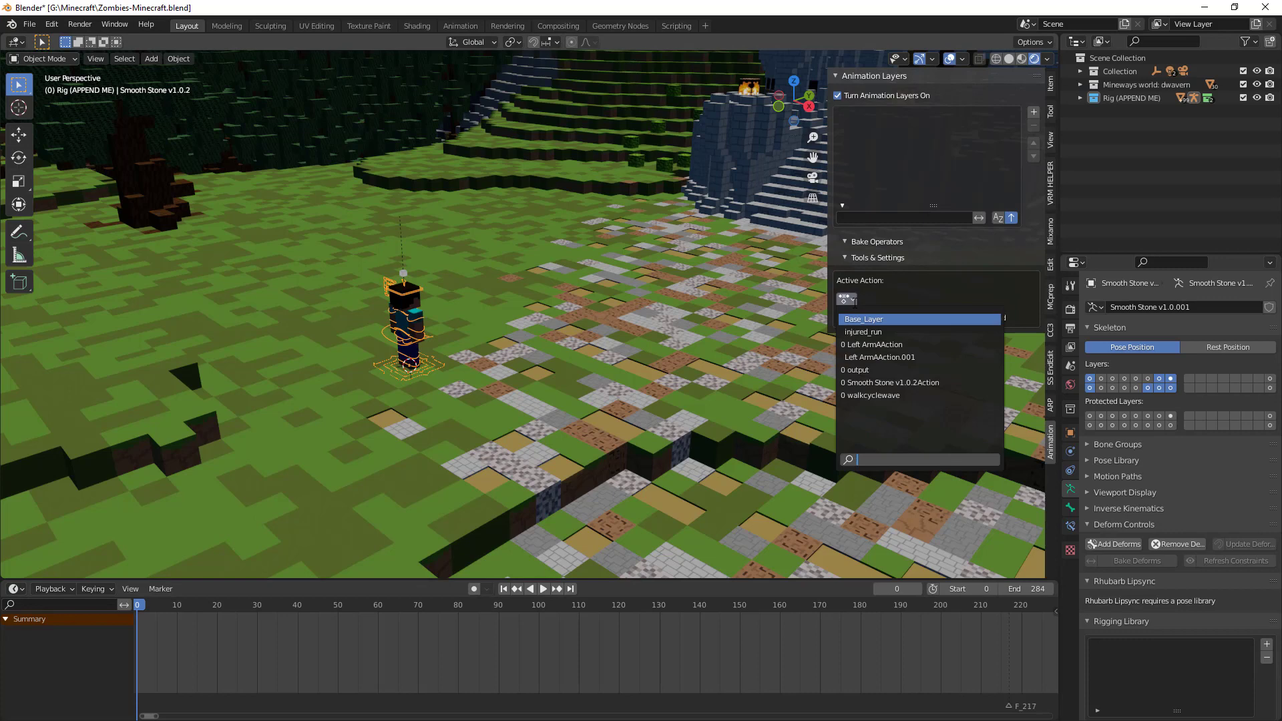
click(893, 332)
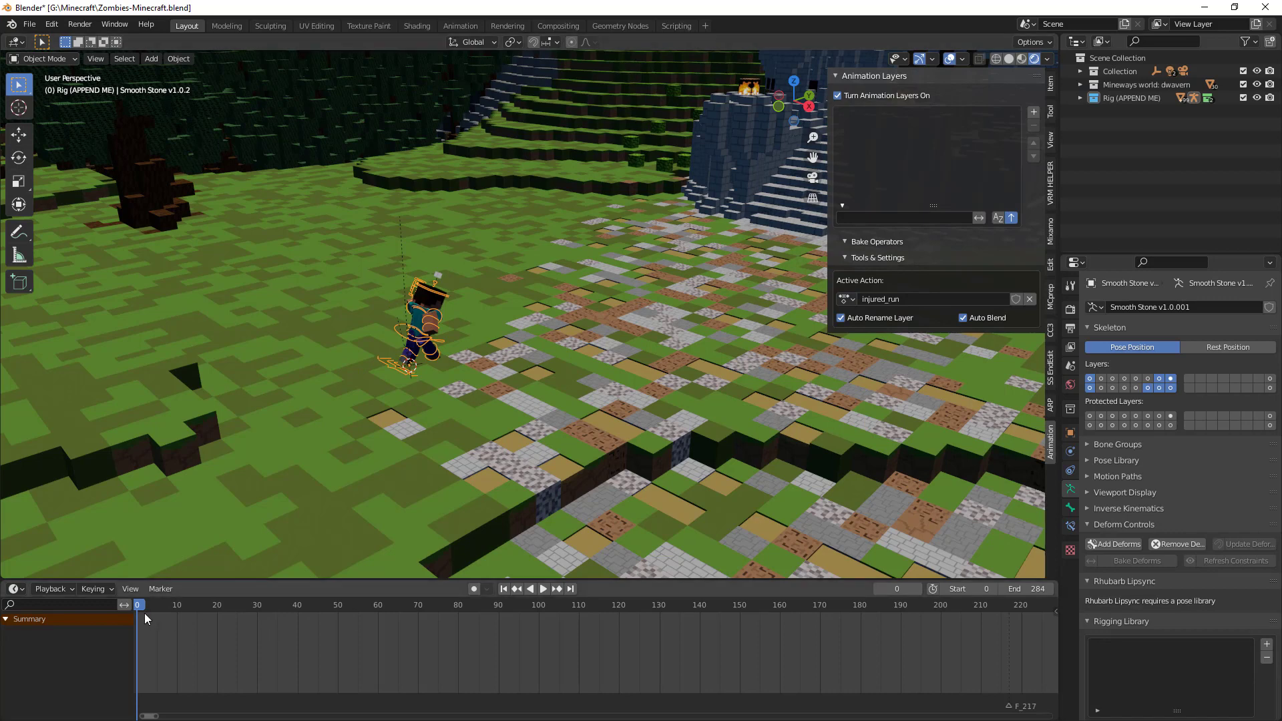
key(space)
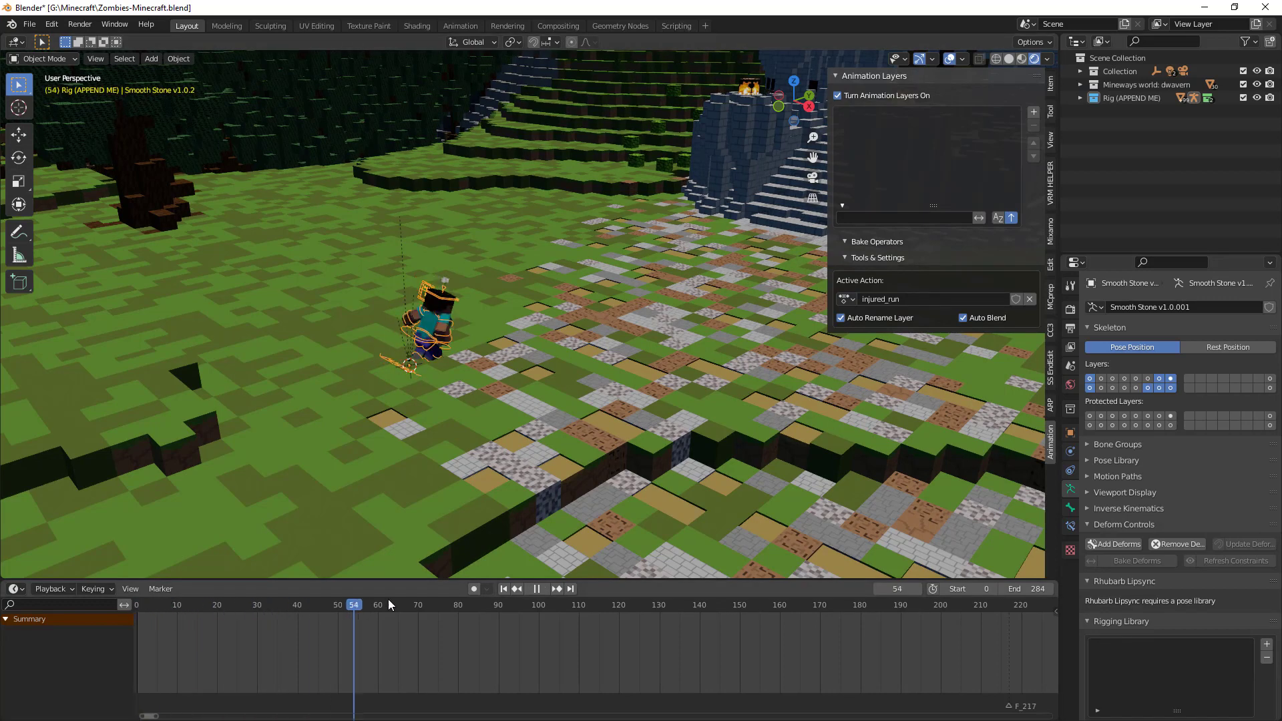
drag(389, 604, 148, 612)
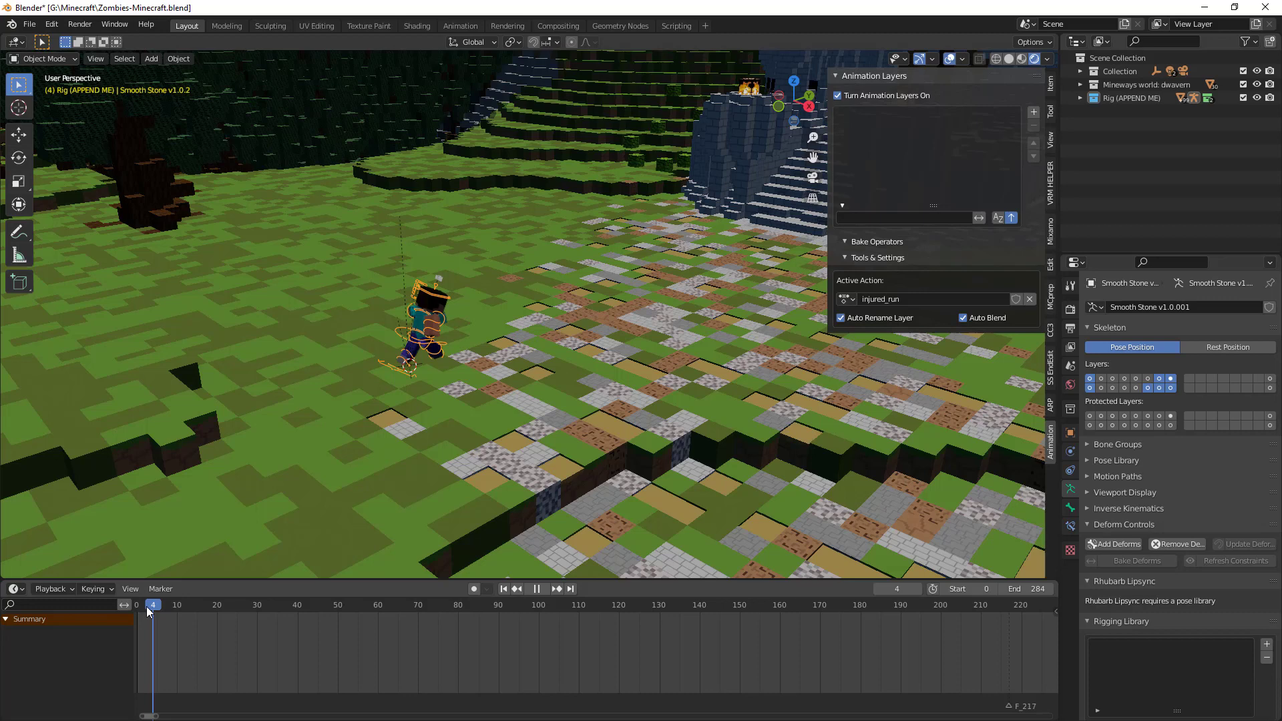
key(Escape)
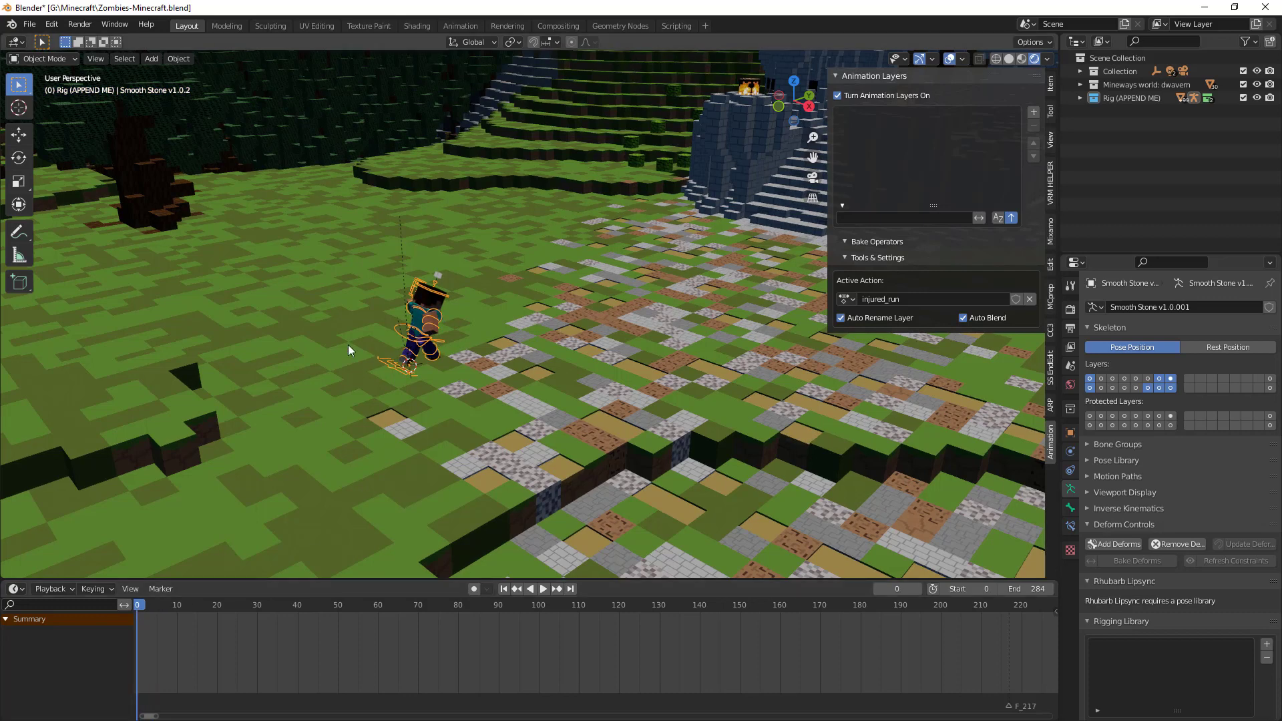
middle_drag(347, 344, 535, 412)
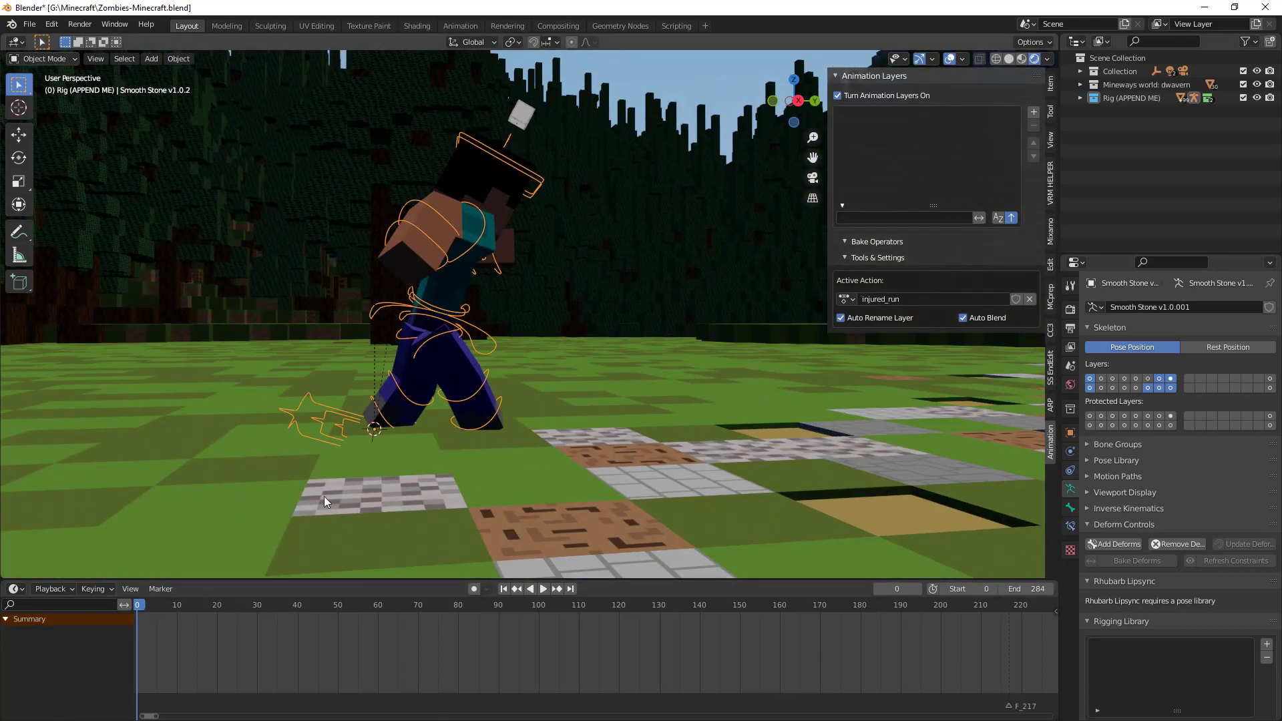
key(g)
key(space)
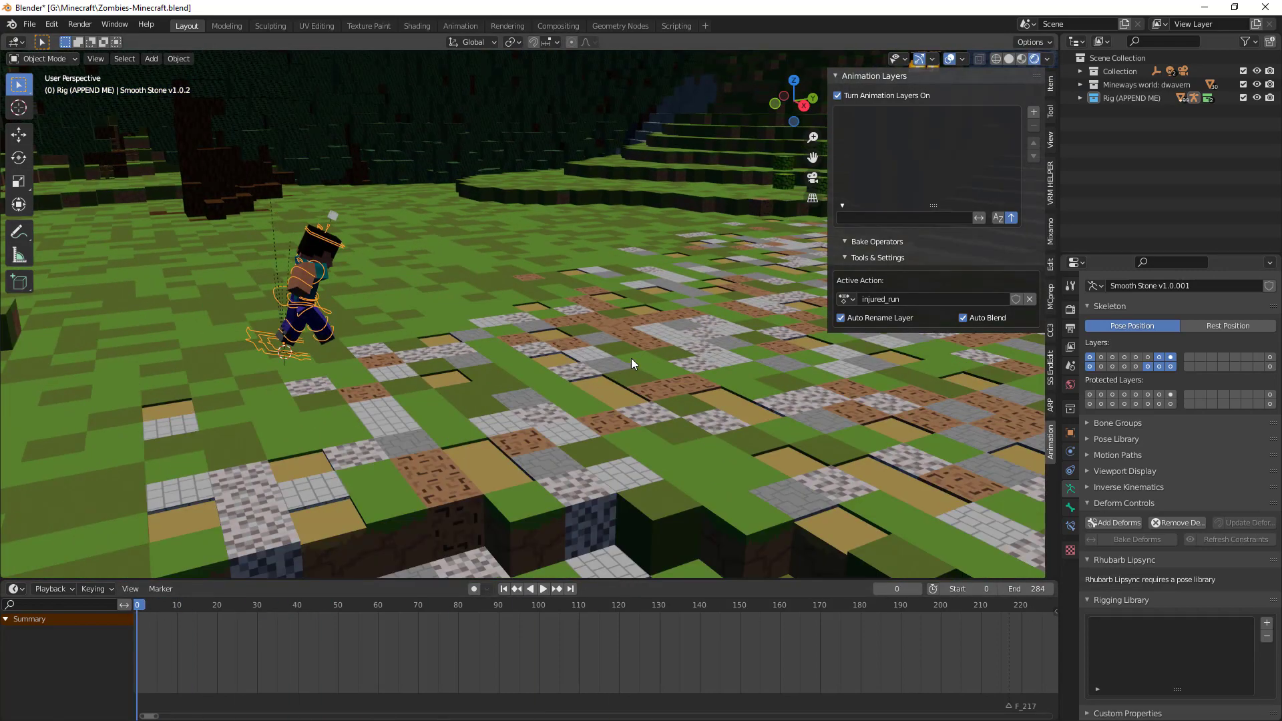
shift+middle_drag(630, 358, 606, 396)
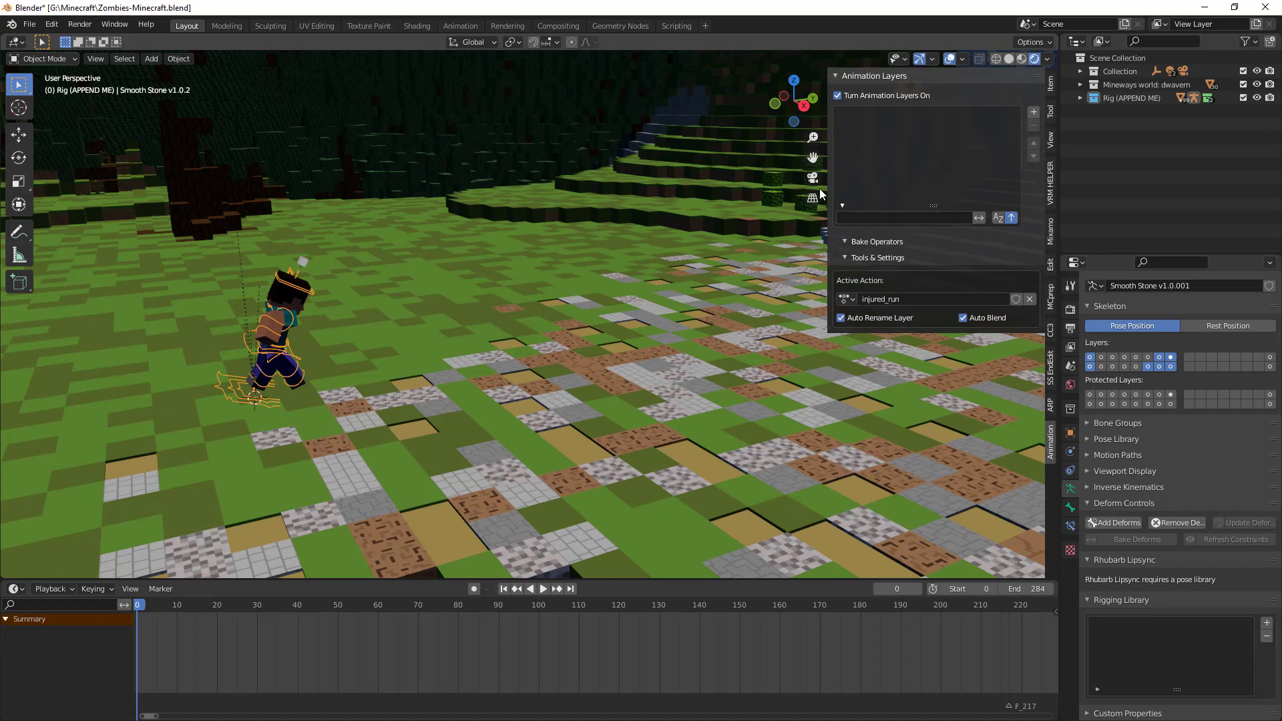
Add a new animation layer above Base_Layer and play the animation with both layers
click(1033, 111)
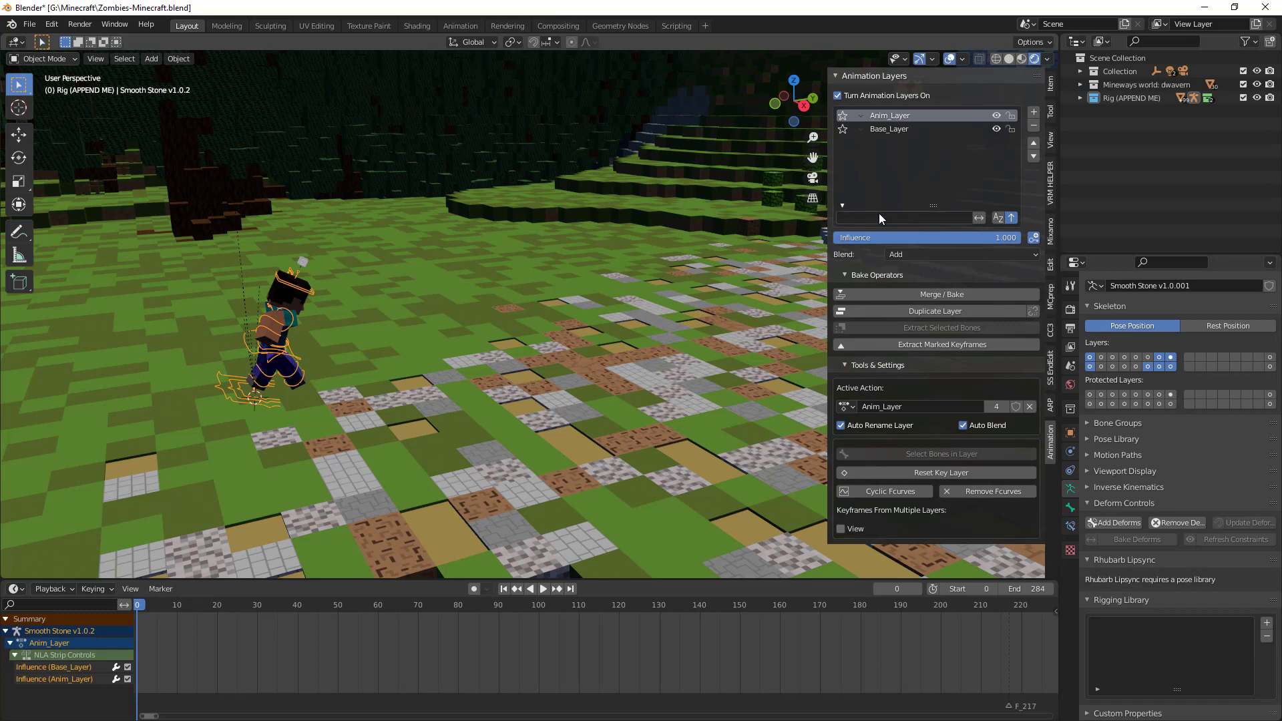
click(891, 129)
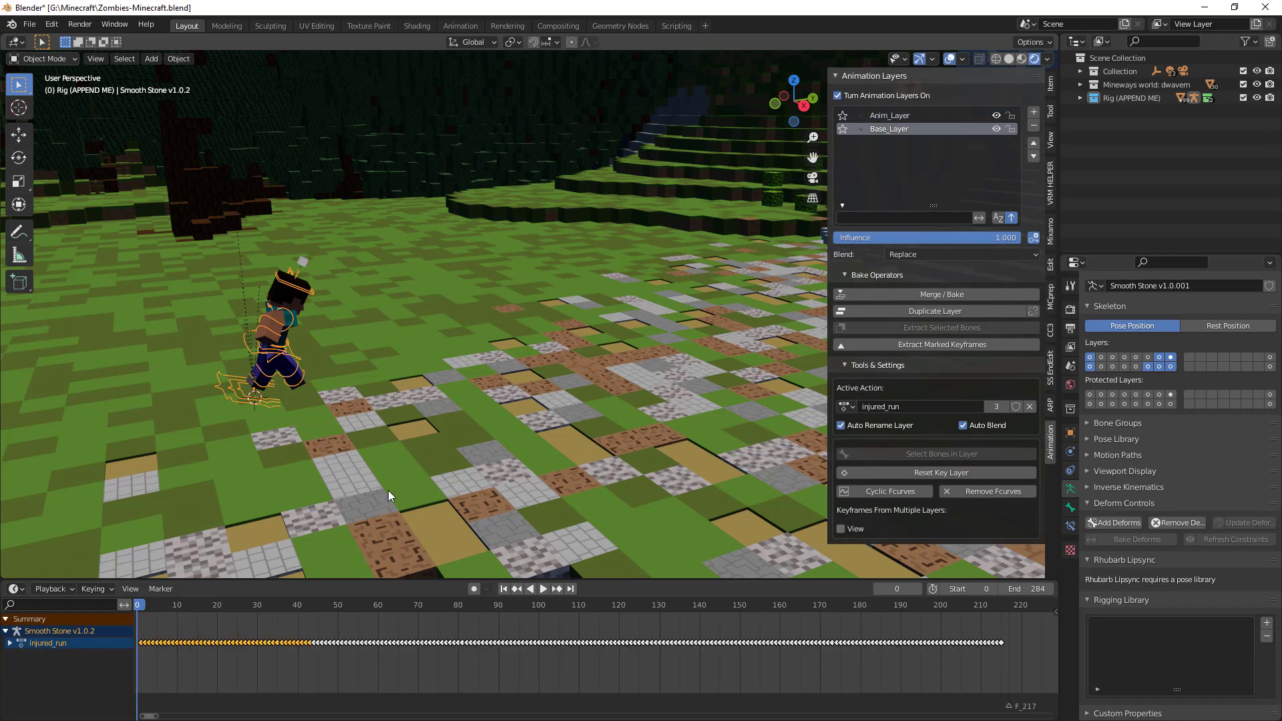
key(space)
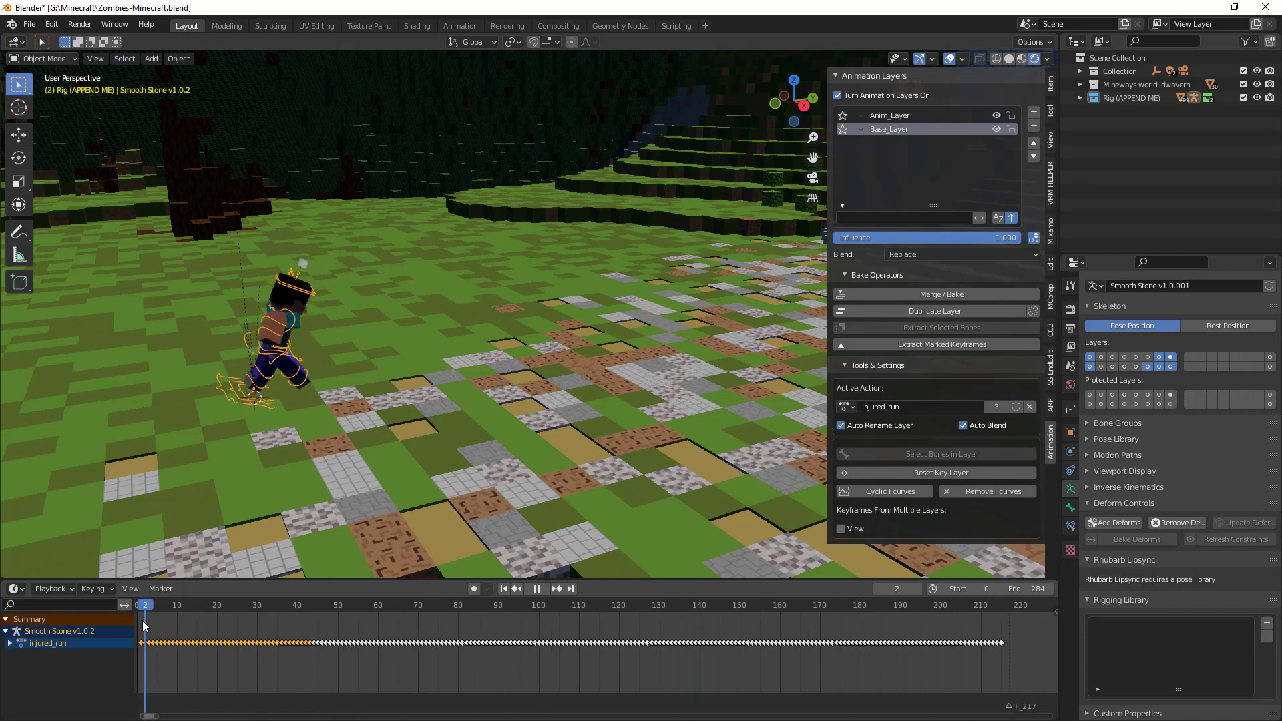
key(Escape)
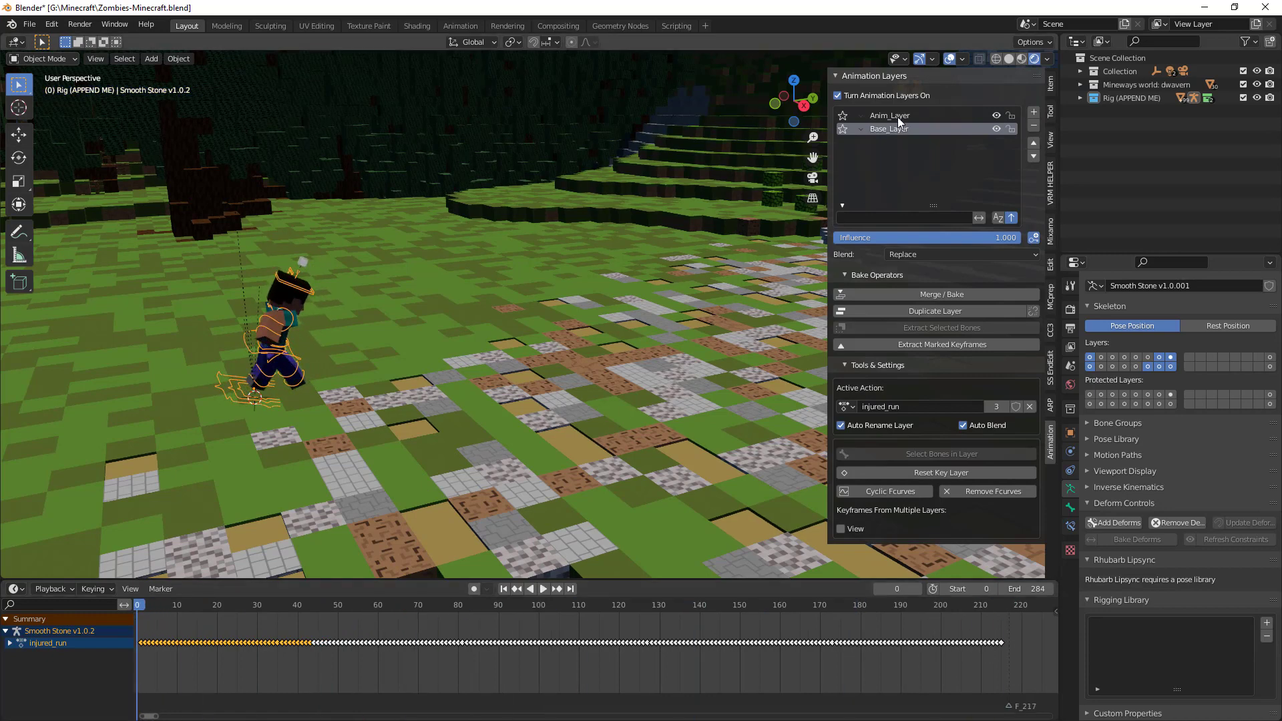
Rename the new Anim_Layer to MoveY and reselect the character rig
click(898, 116)
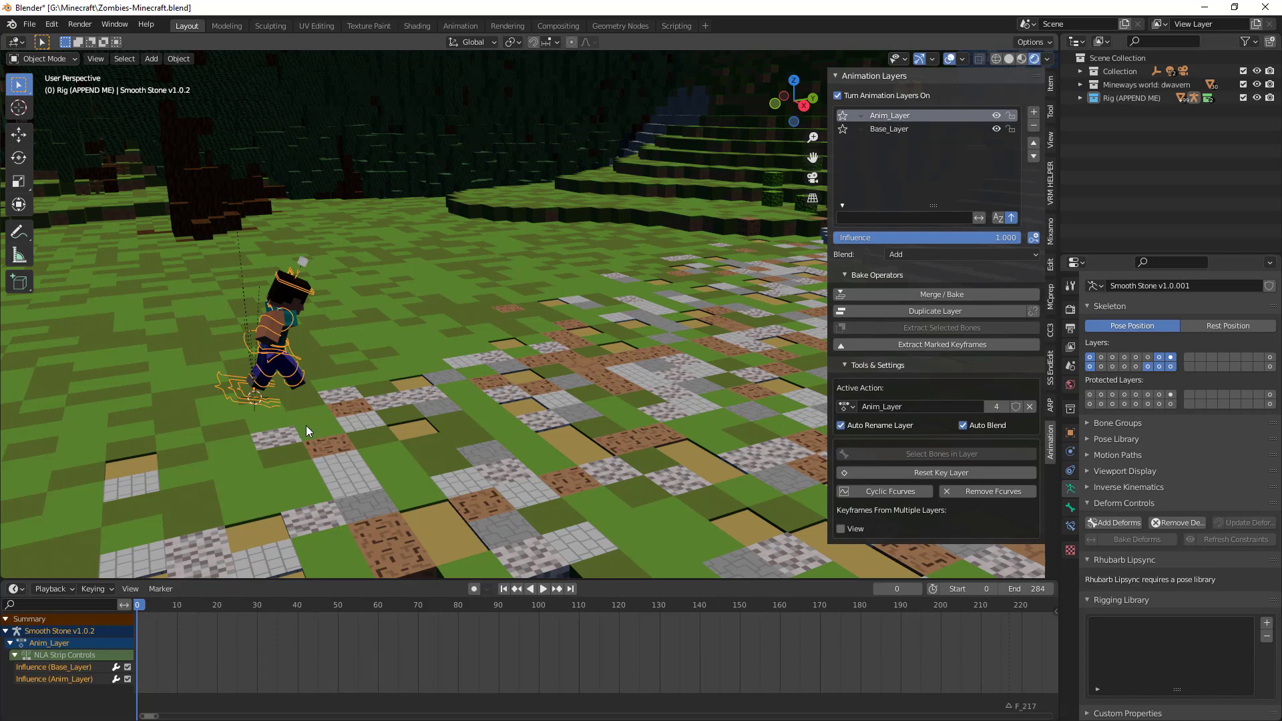
scroll(306, 426, up, 1)
scroll(331, 422, up, 1)
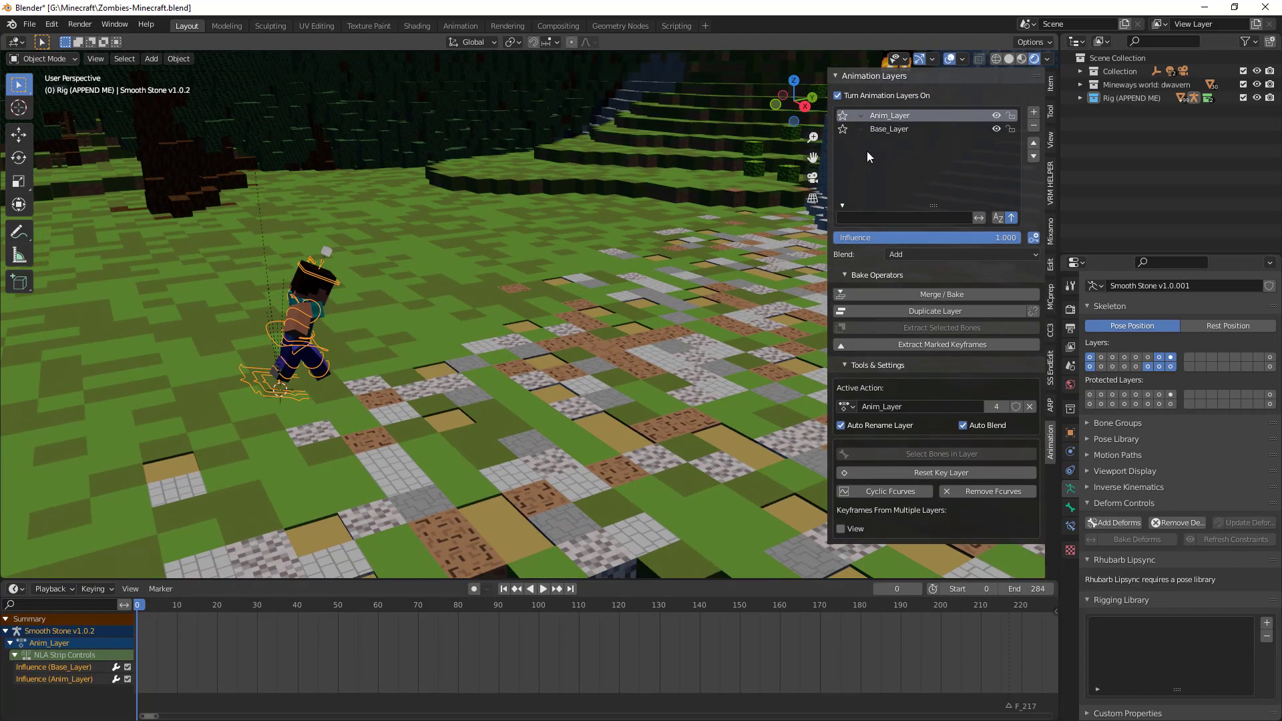
text(Move)
key(Return)
click(899, 195)
middle_drag(898, 195, 273, 402)
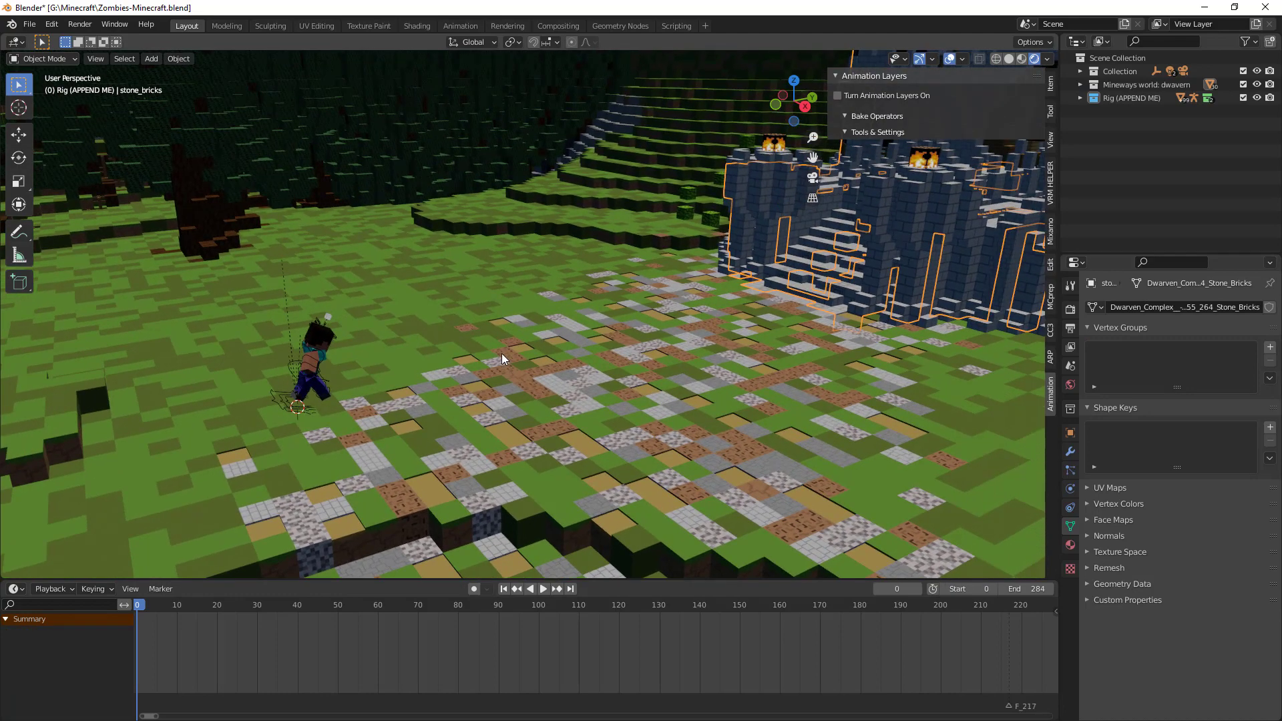
middle_drag(282, 415, 227, 432)
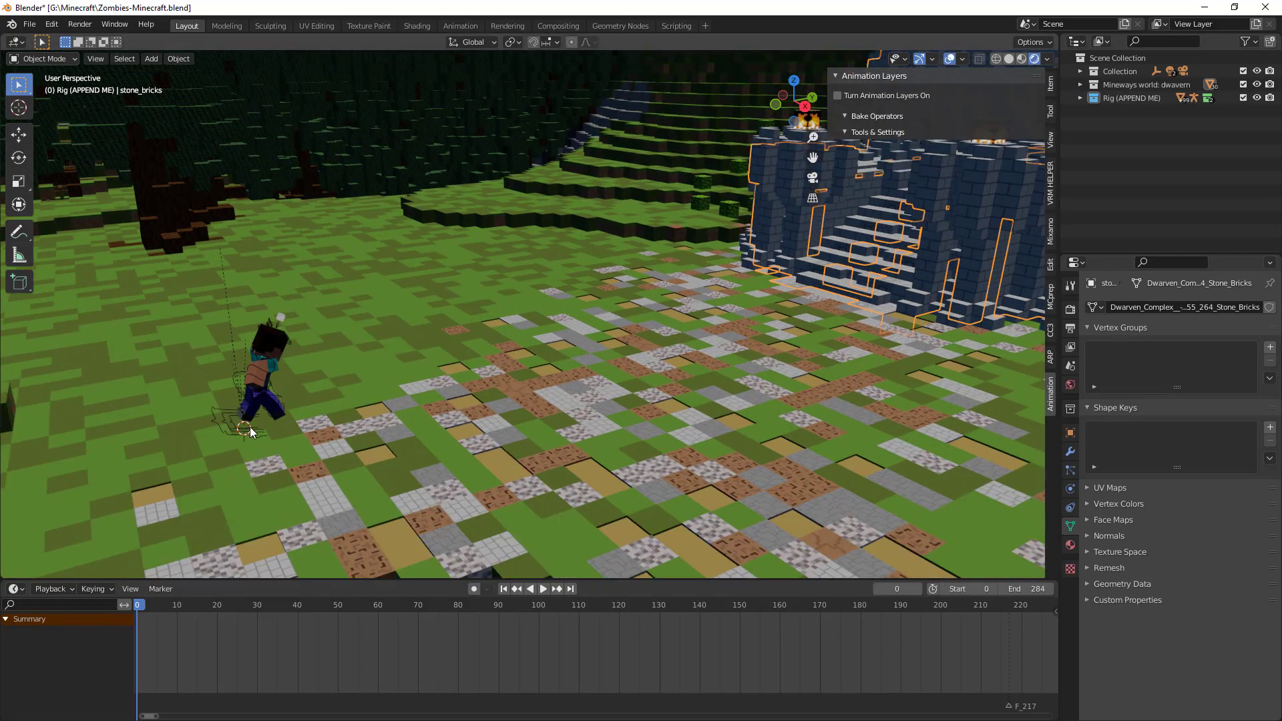
click(224, 430)
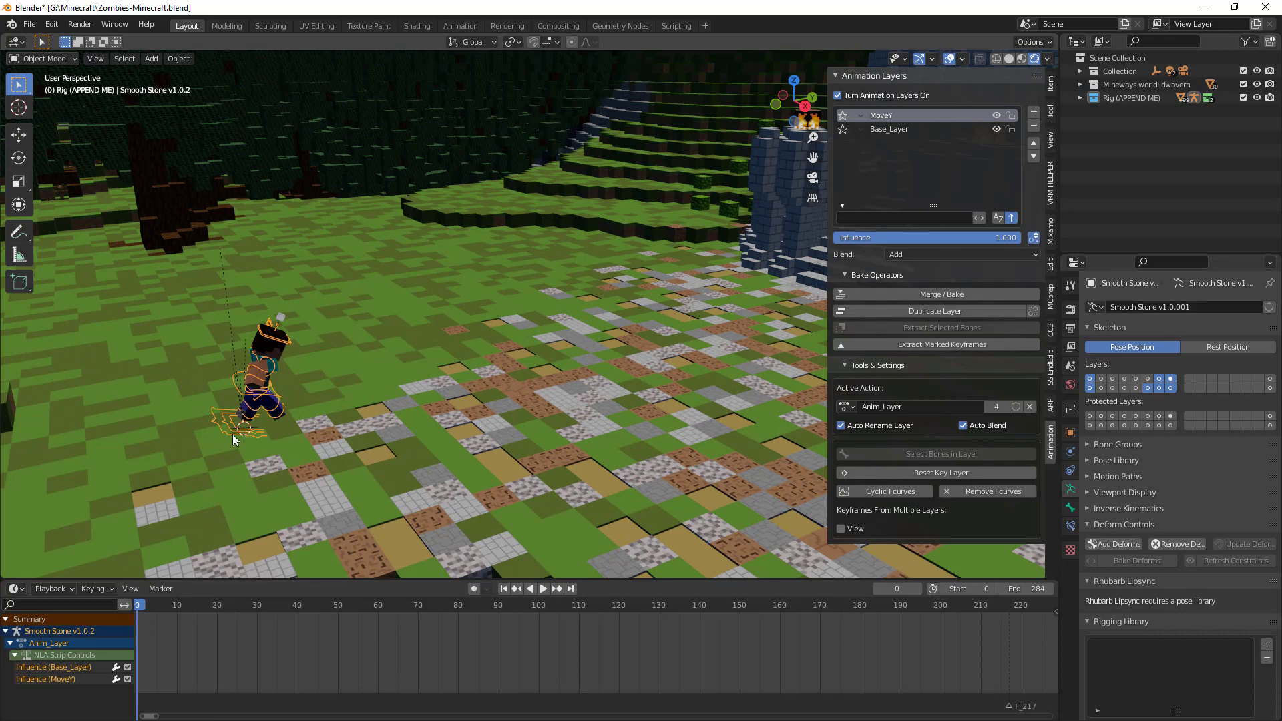
Key the rig's Available channels at frame 0 on MoveY, then advance to frame 214
key(i)
click(216, 447)
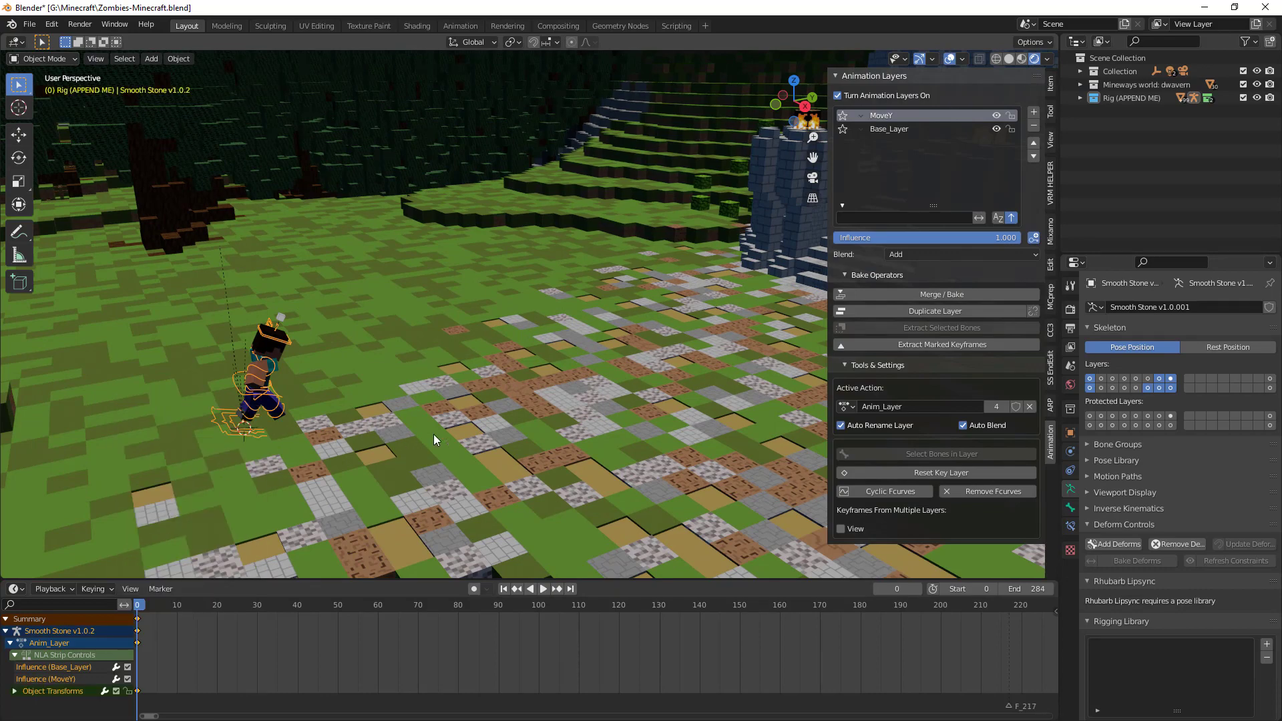
middle_drag(434, 433, 287, 507)
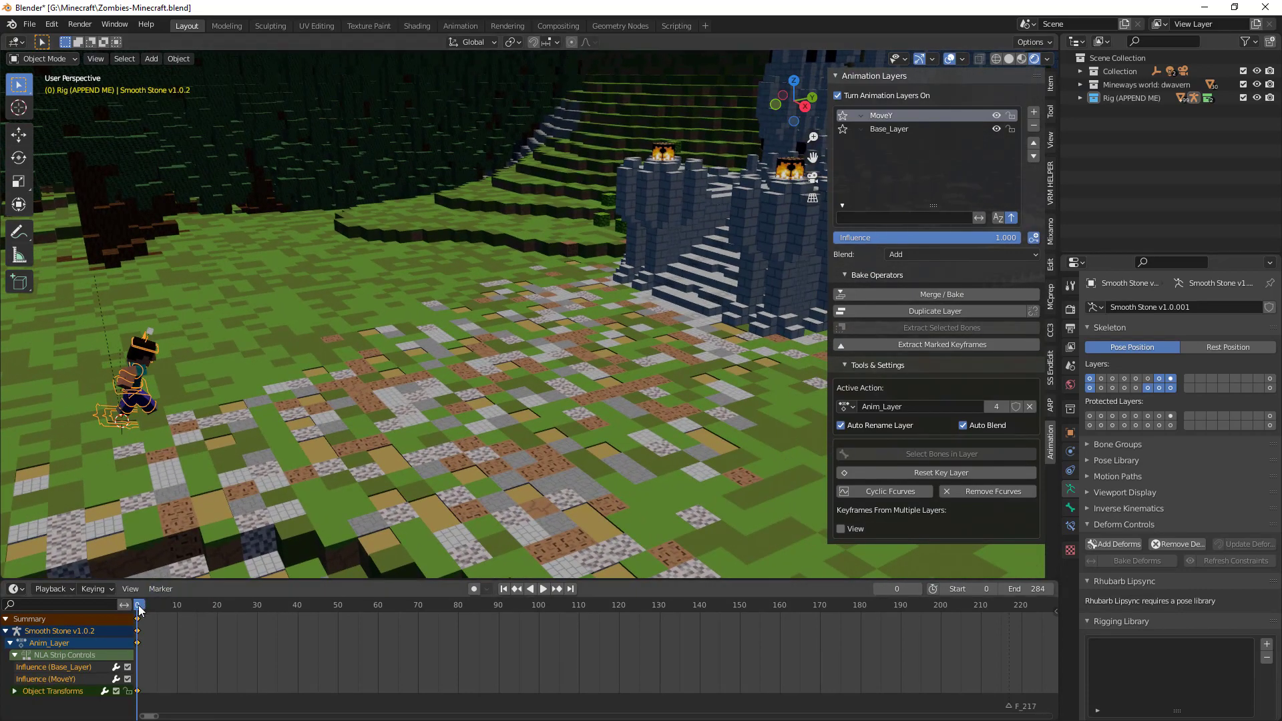
key(space)
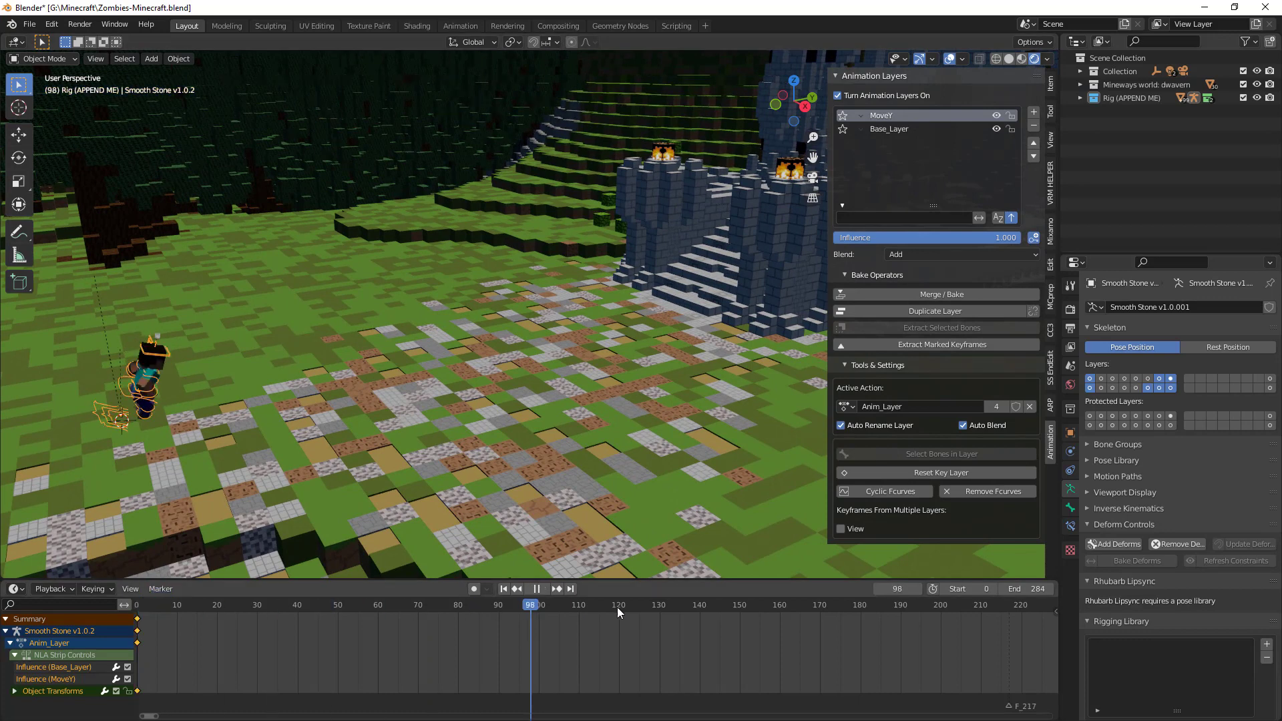
drag(618, 609, 993, 612)
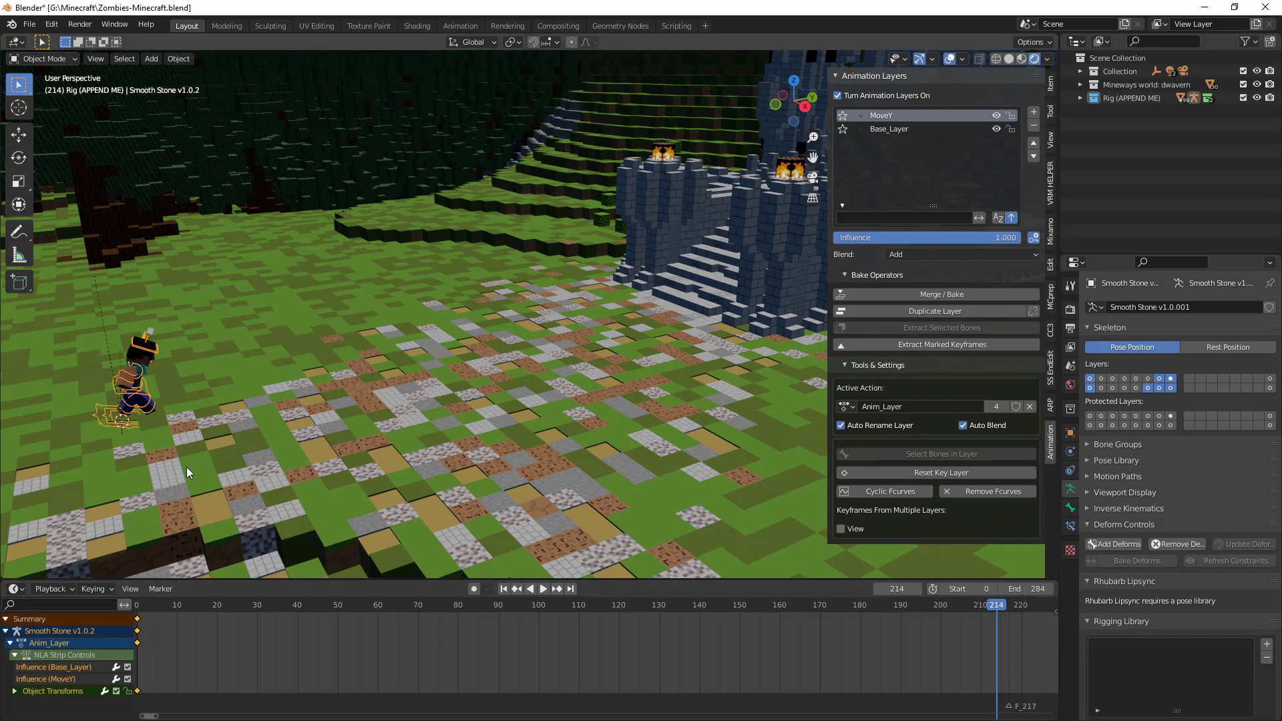
Move the rig 25.76 m along Y toward the castle and key its Location at frame 214
key(g)
key(y)
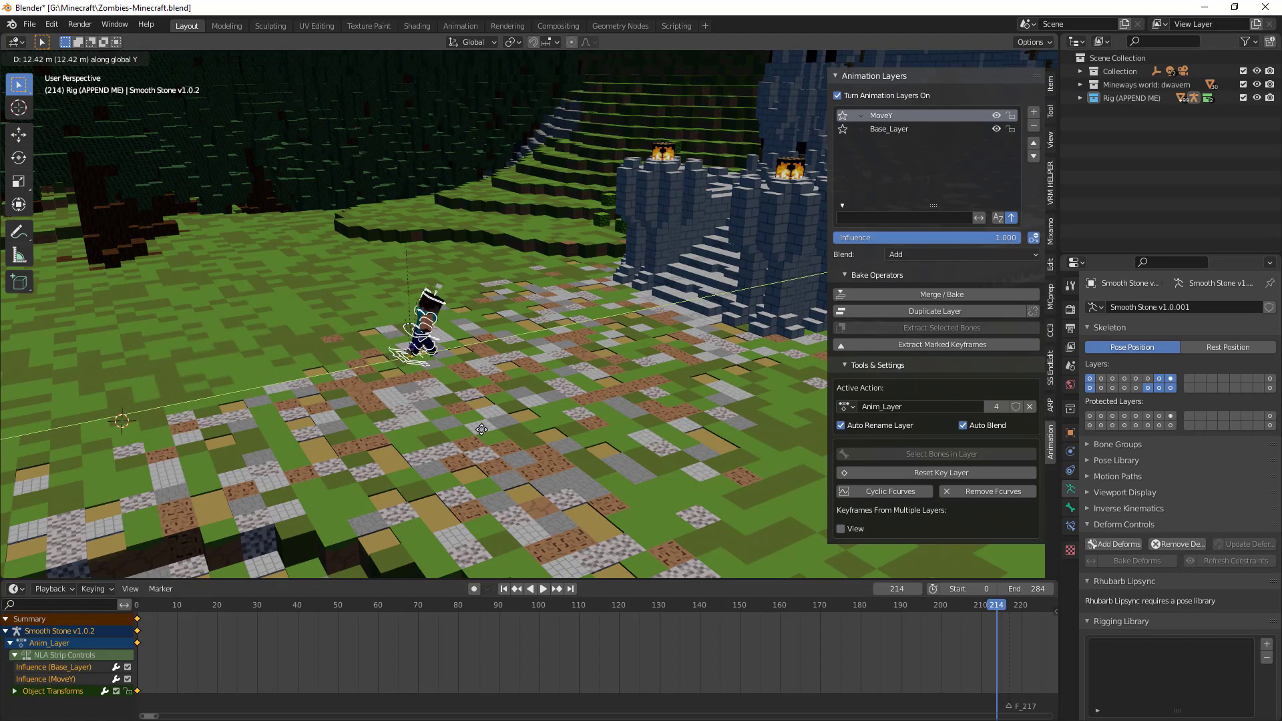
click(697, 394)
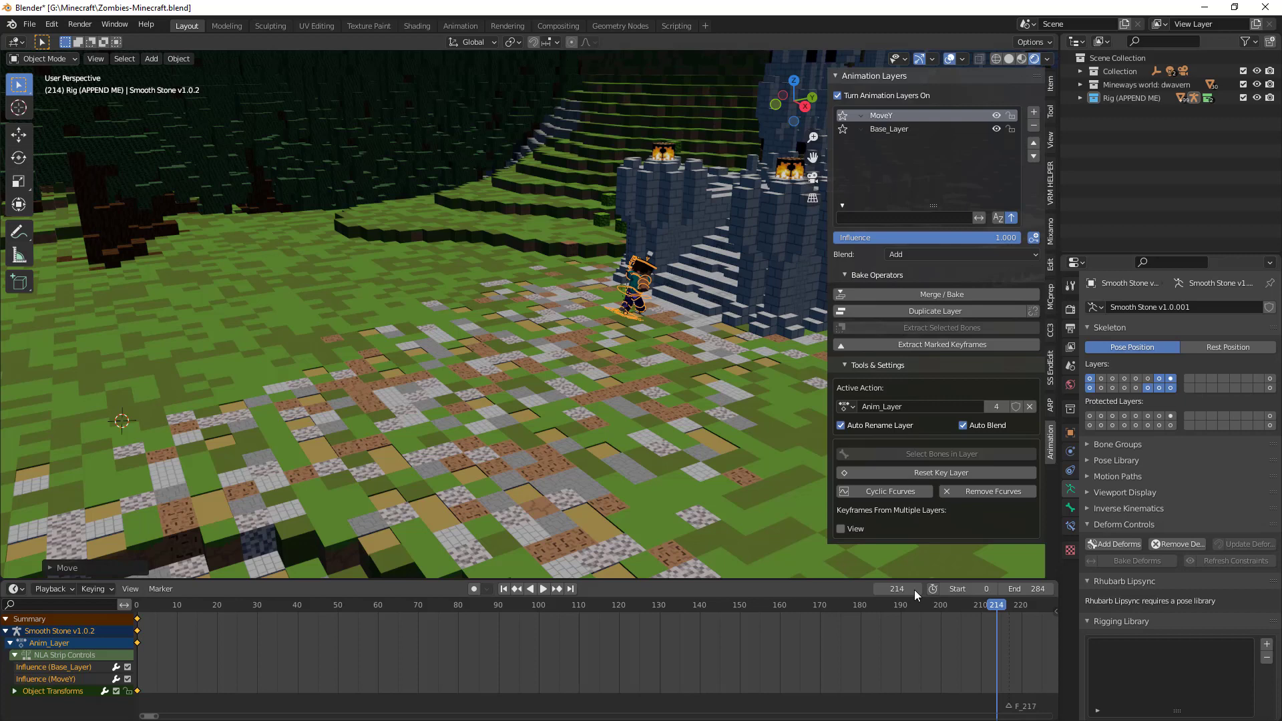
key(i)
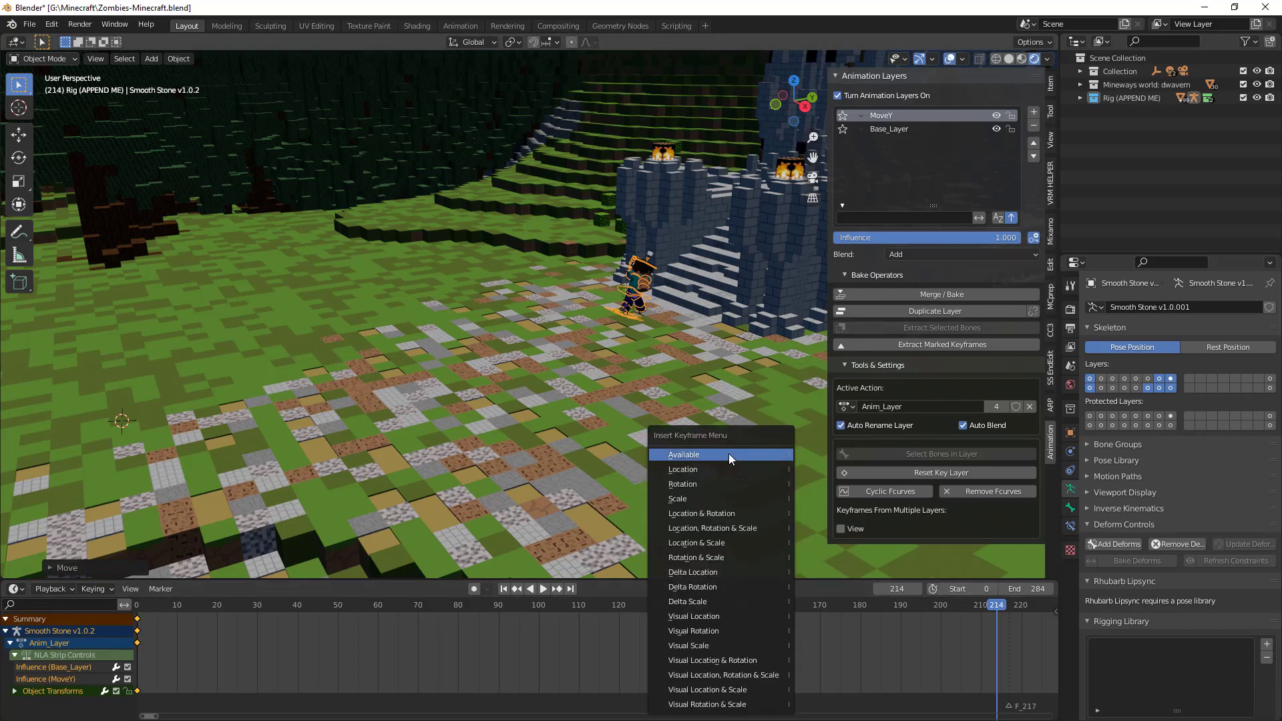
click(717, 469)
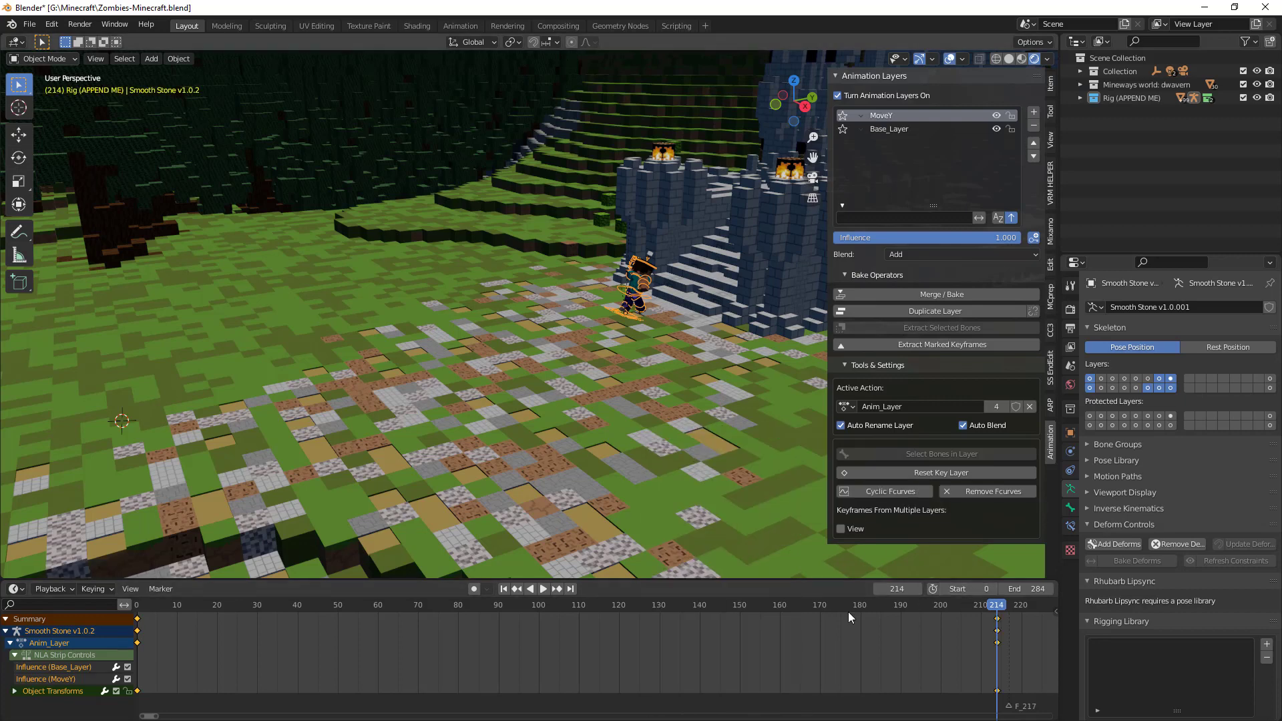
key(space)
click(963, 605)
drag(964, 602, 193, 617)
Set the MoveY keyframes to Linear interpolation and replay the run from frame 0
key(space)
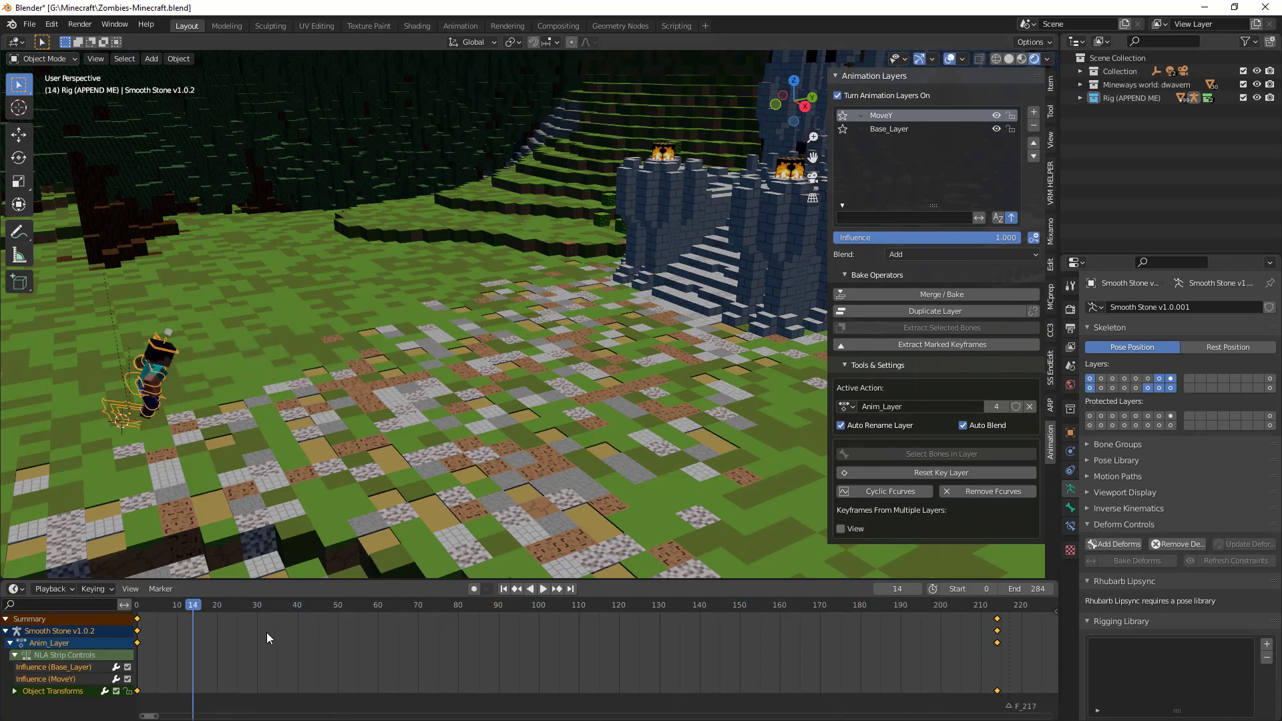
right_click(138, 624)
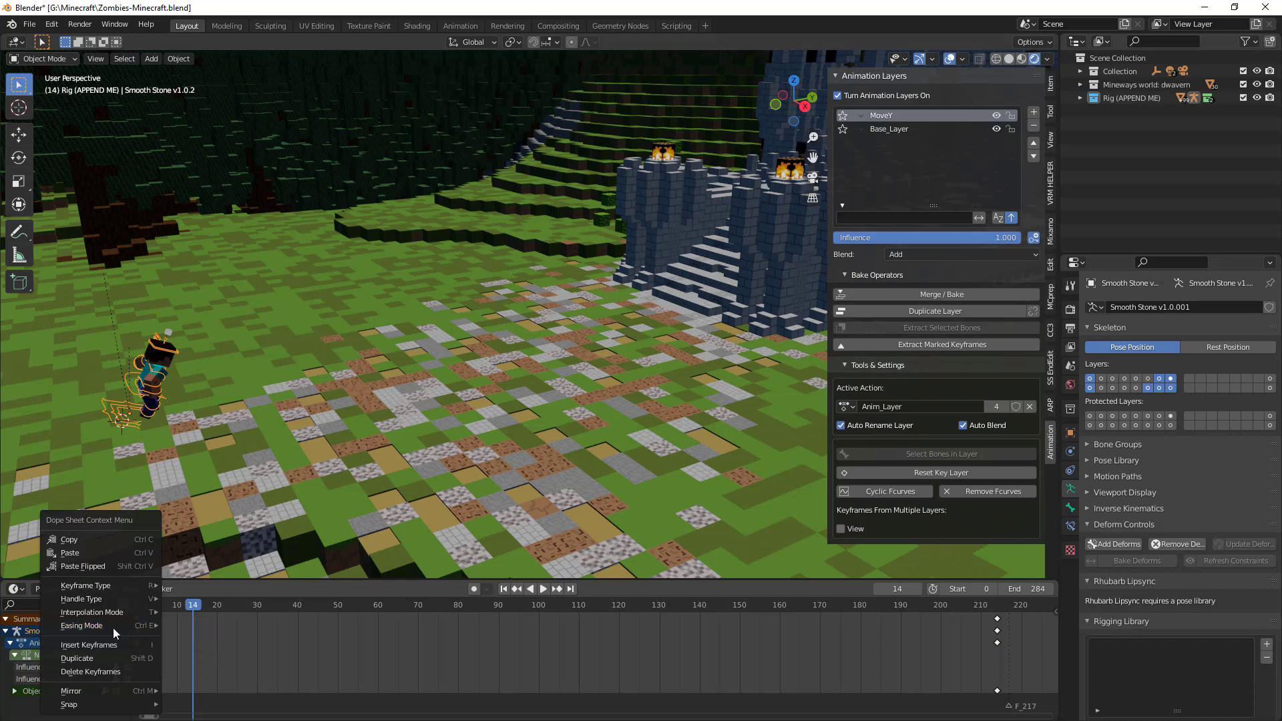
mouse_move(118, 619)
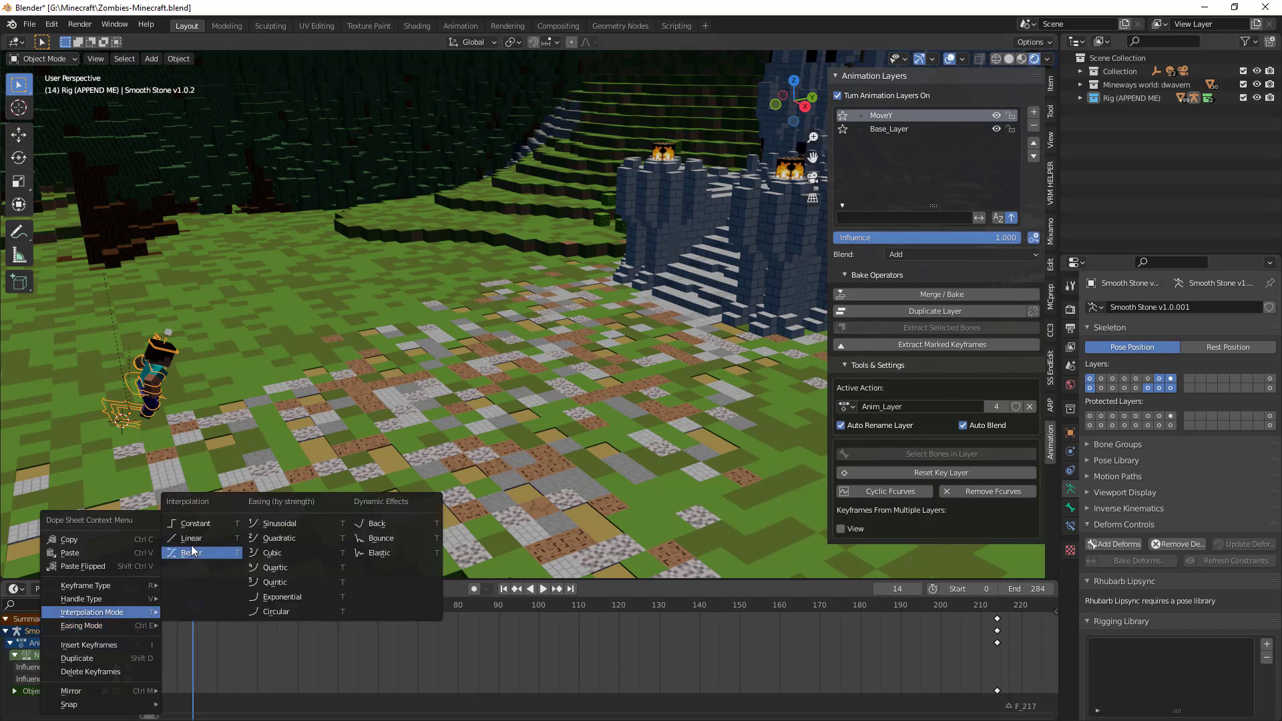
click(192, 547)
key(space)
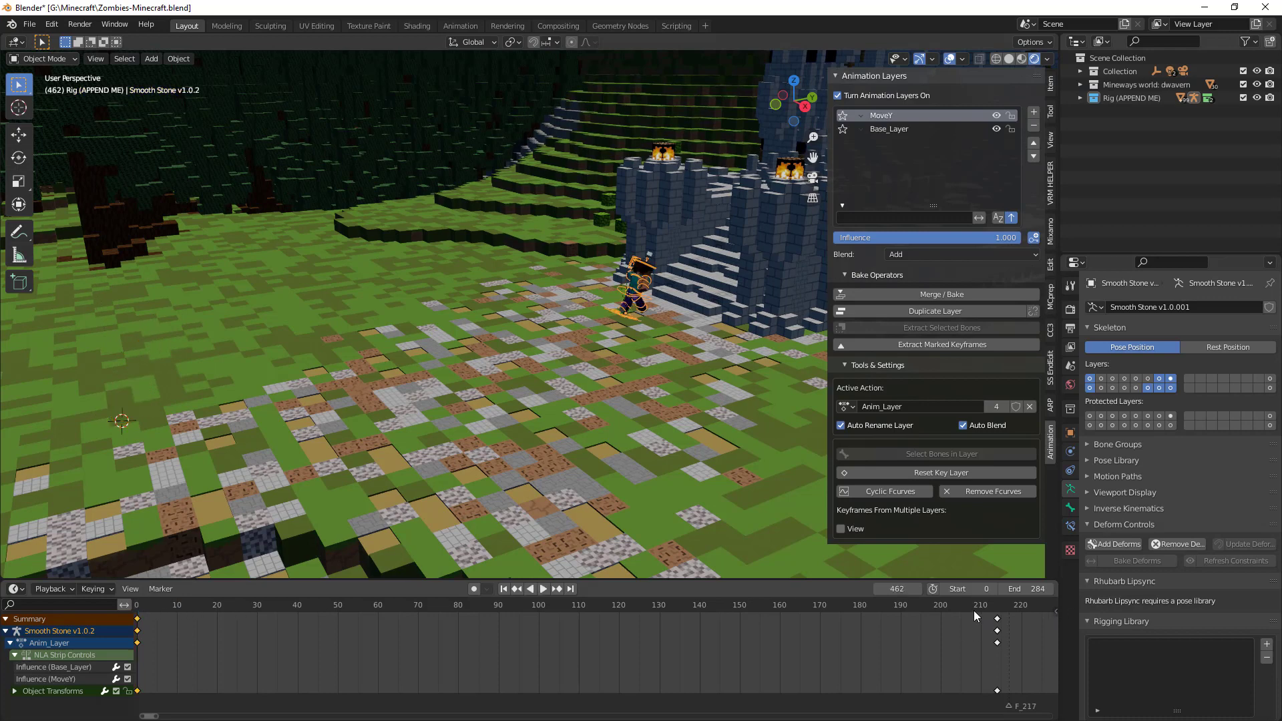
click(137, 605)
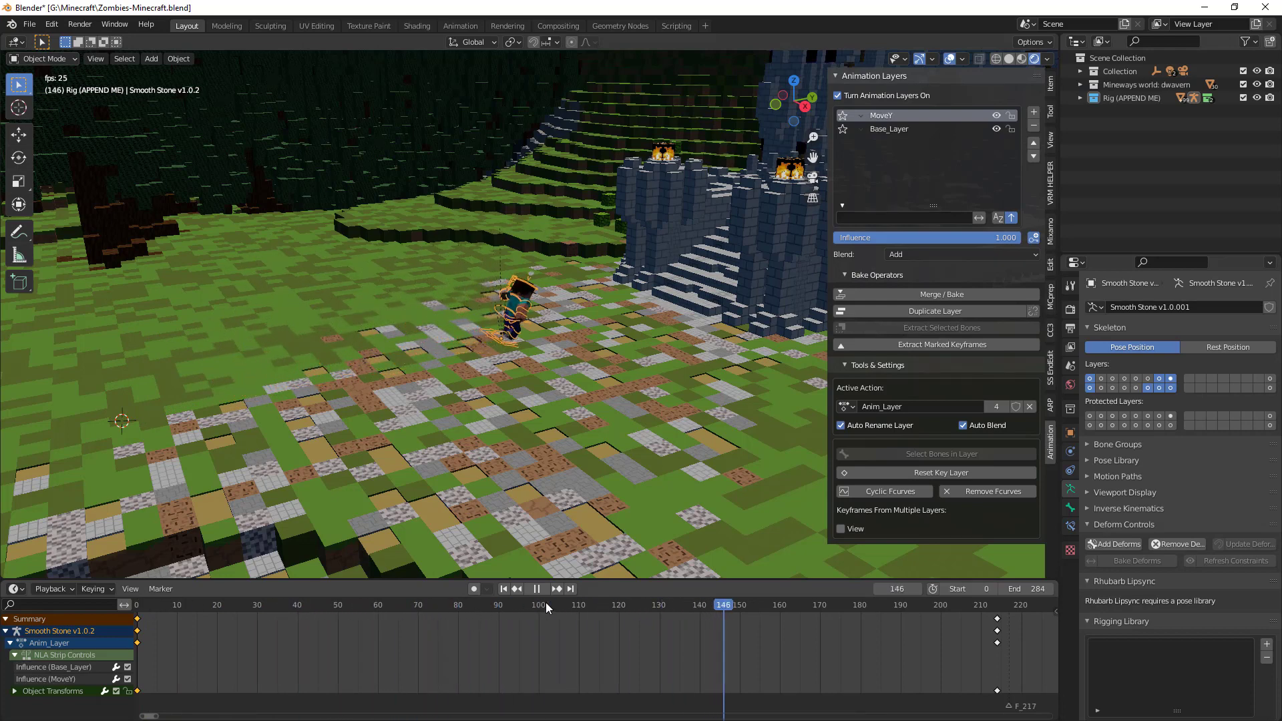
Stop playback, rewind to frame 0, and zoom the view in on the character
key(space)
drag(751, 611, 138, 592)
middle_drag(383, 367, 474, 367)
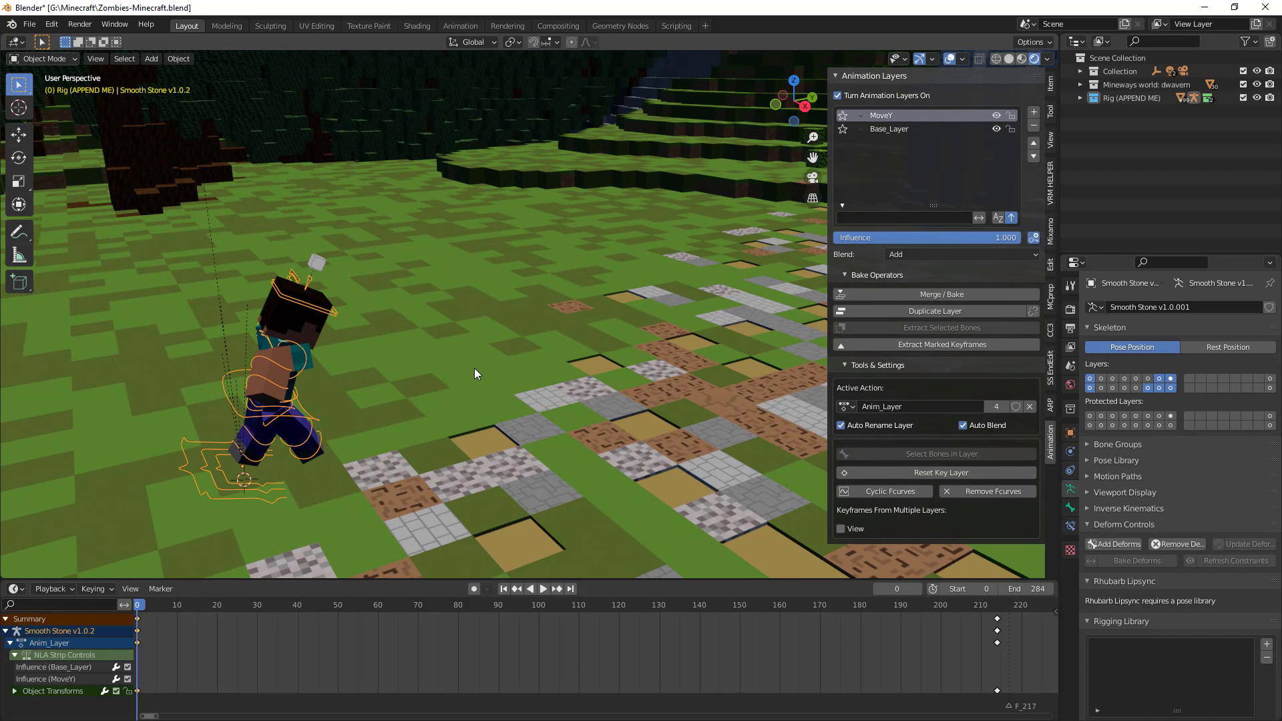
scroll(474, 367, up, 2)
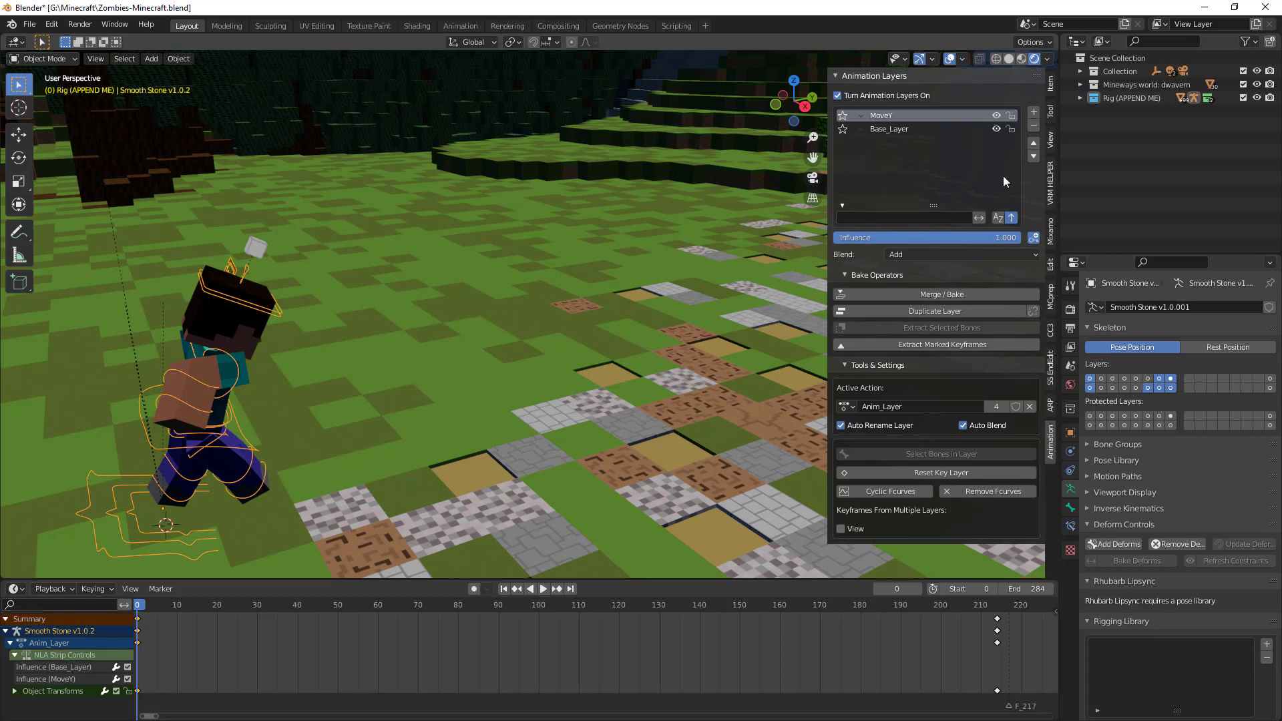
Add a third animation layer and name it TurnAround
click(1034, 112)
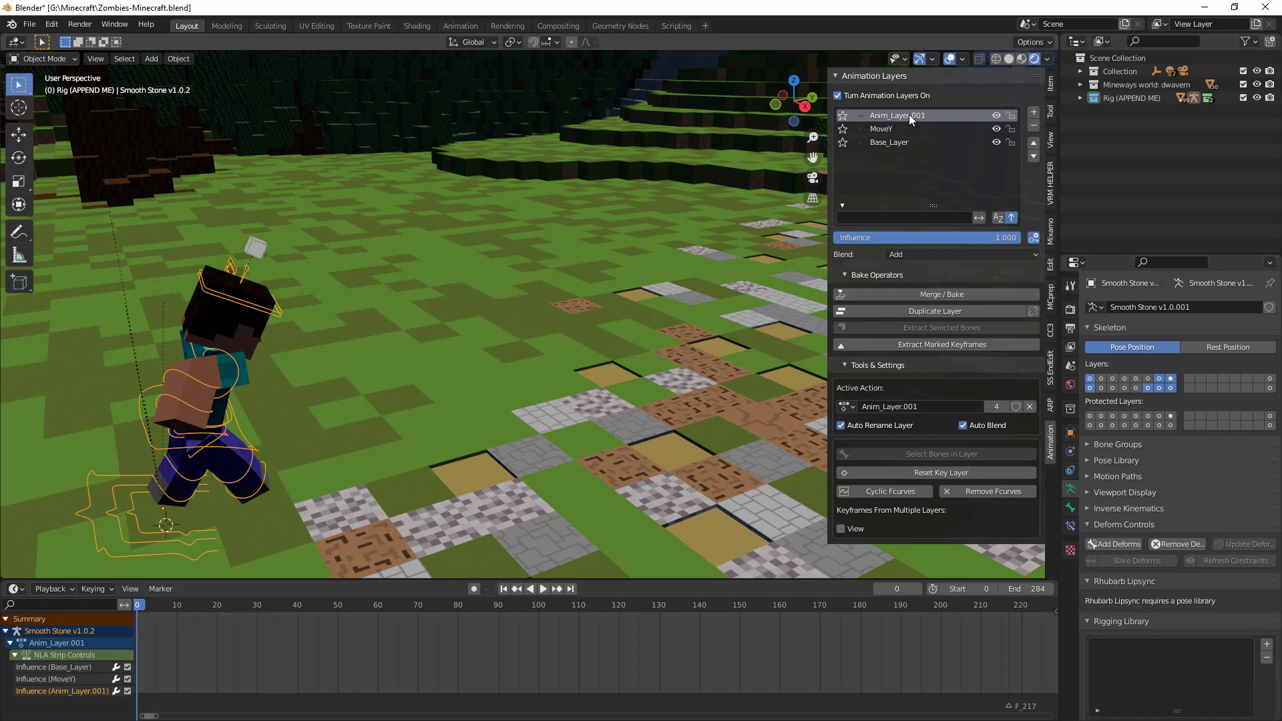
text(TurnAround)
key(Return)
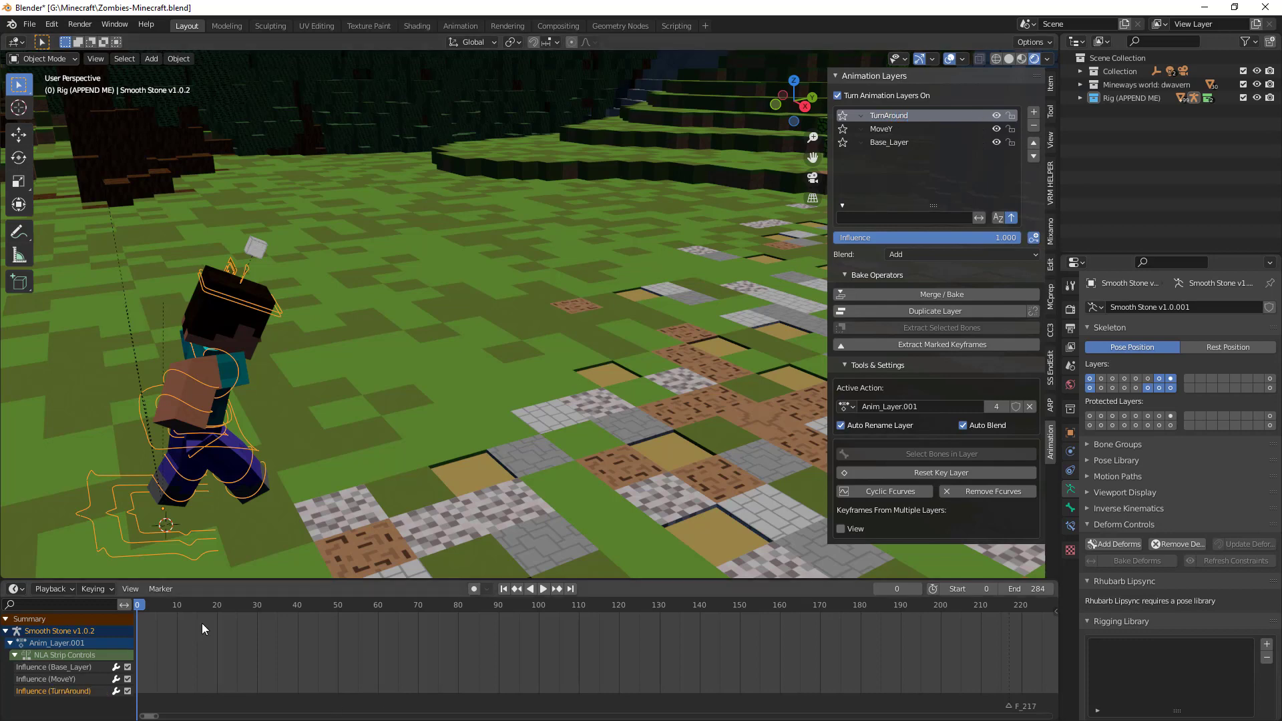
Play the animation, stop around frame 73, and orbit the view around the scene
key(space)
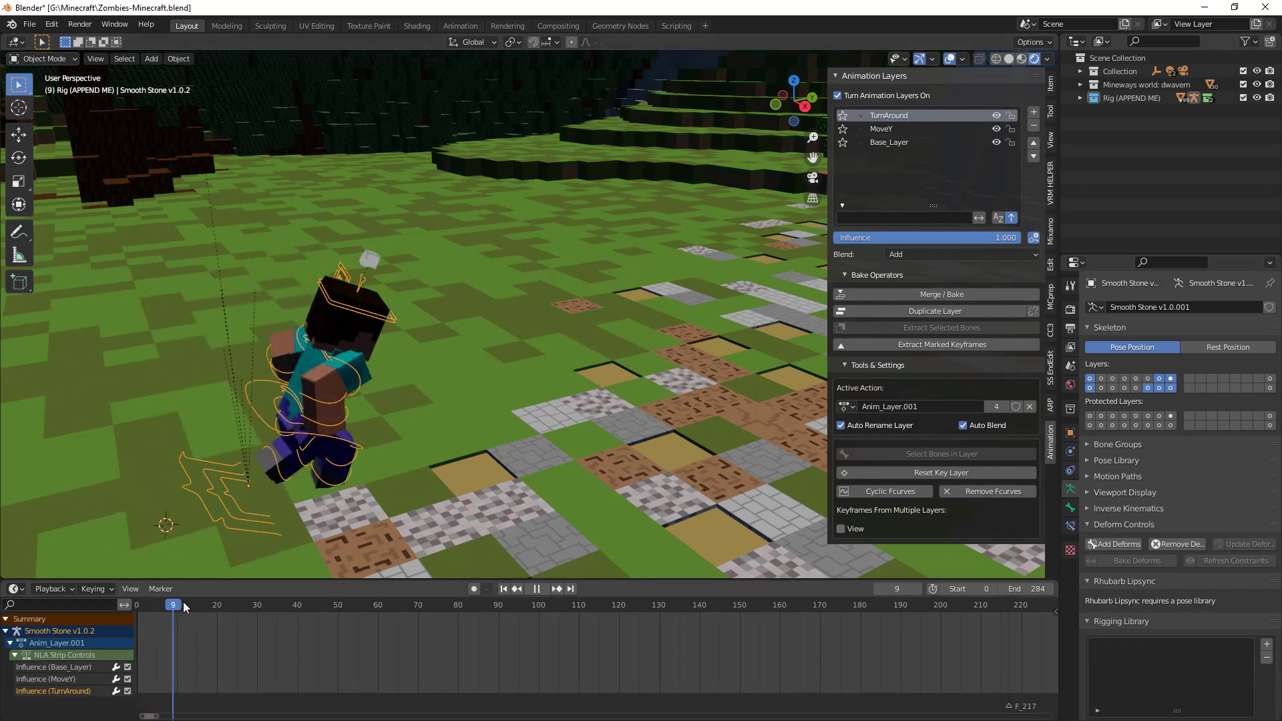
drag(299, 602, 418, 604)
key(space)
scroll(598, 433, down, 8)
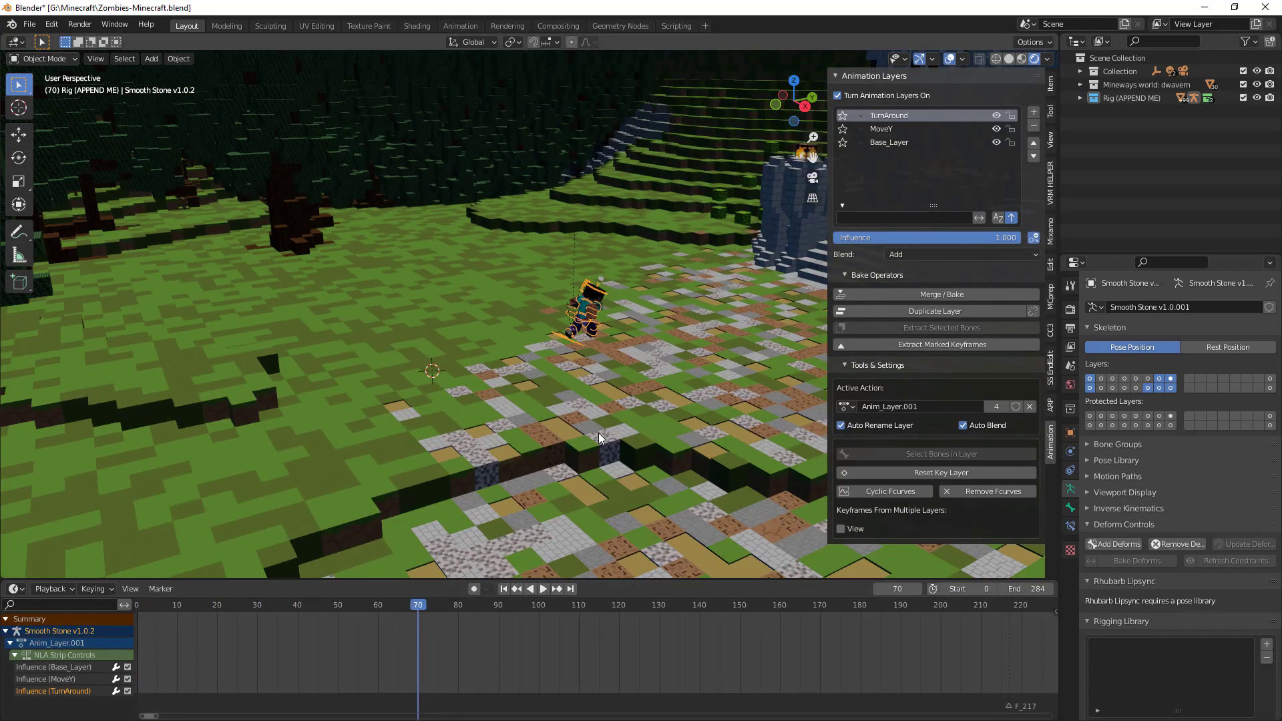
scroll(634, 417, up, 5)
scroll(637, 421, down, 5)
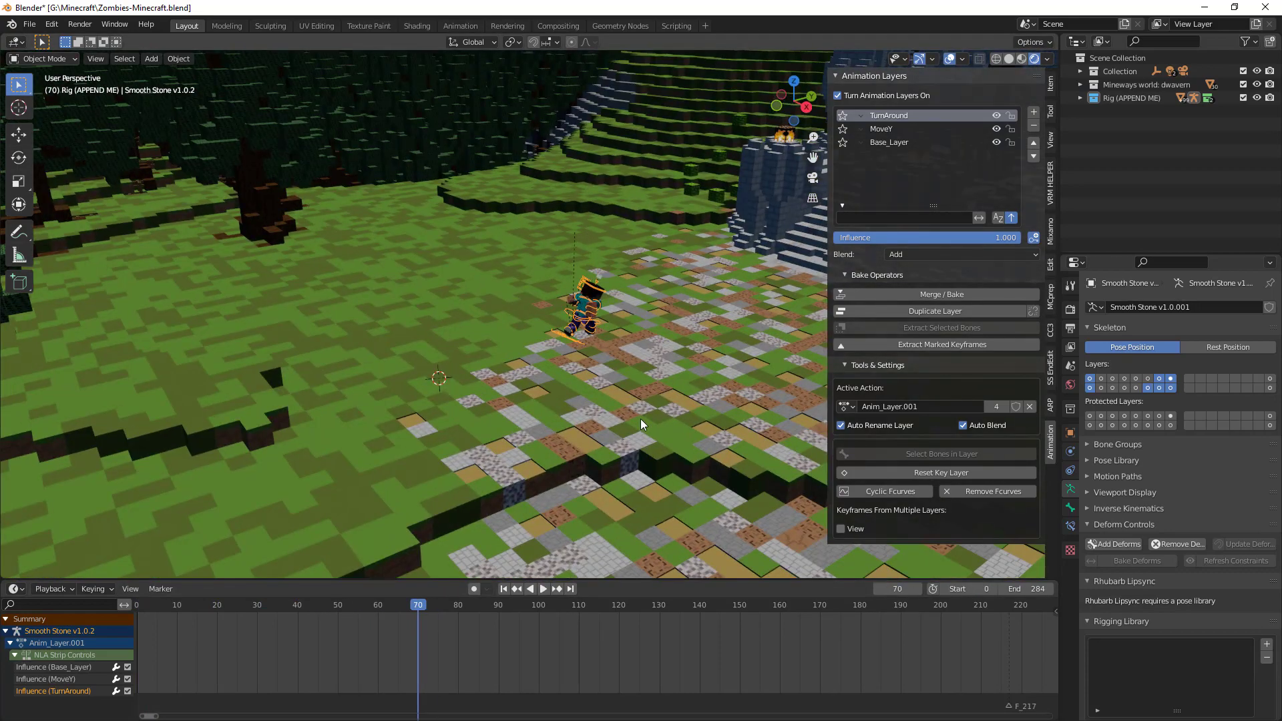
middle_drag(641, 423, 501, 486)
Step to frame 75 and switch the rig into Pose Mode with a low, level view
drag(421, 611, 440, 609)
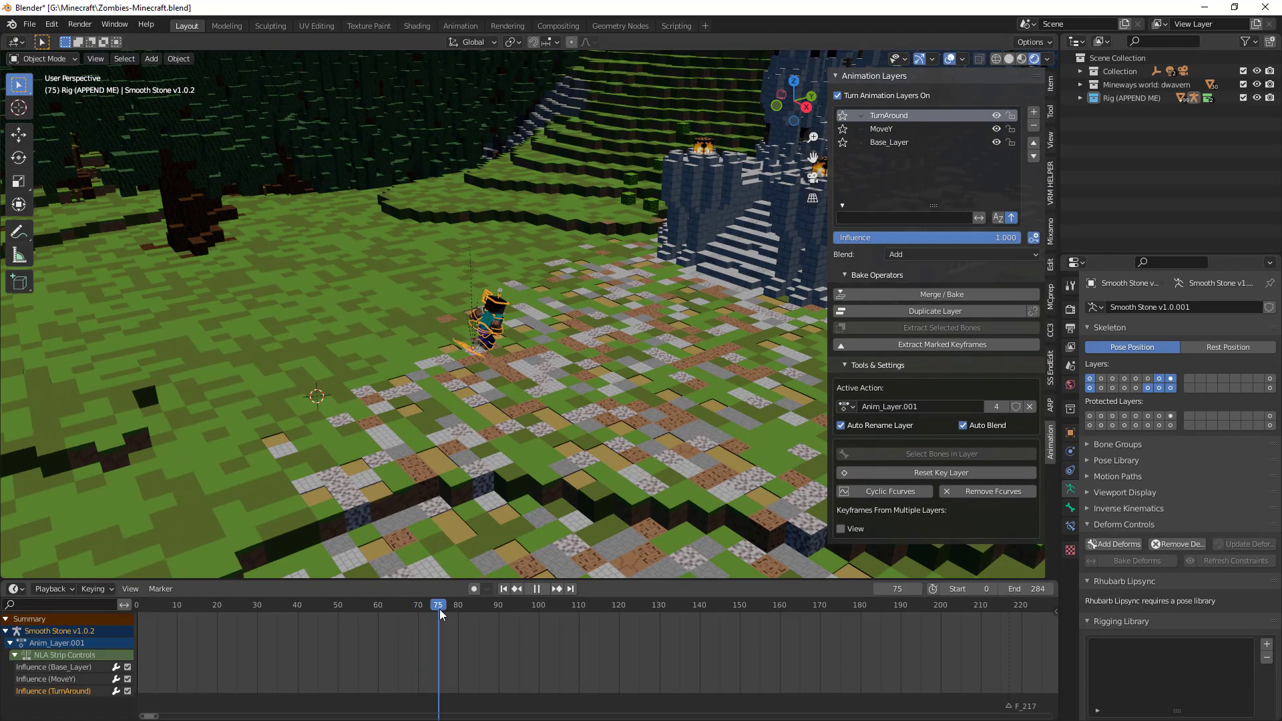
scroll(603, 383, up, 4)
scroll(541, 353, up, 2)
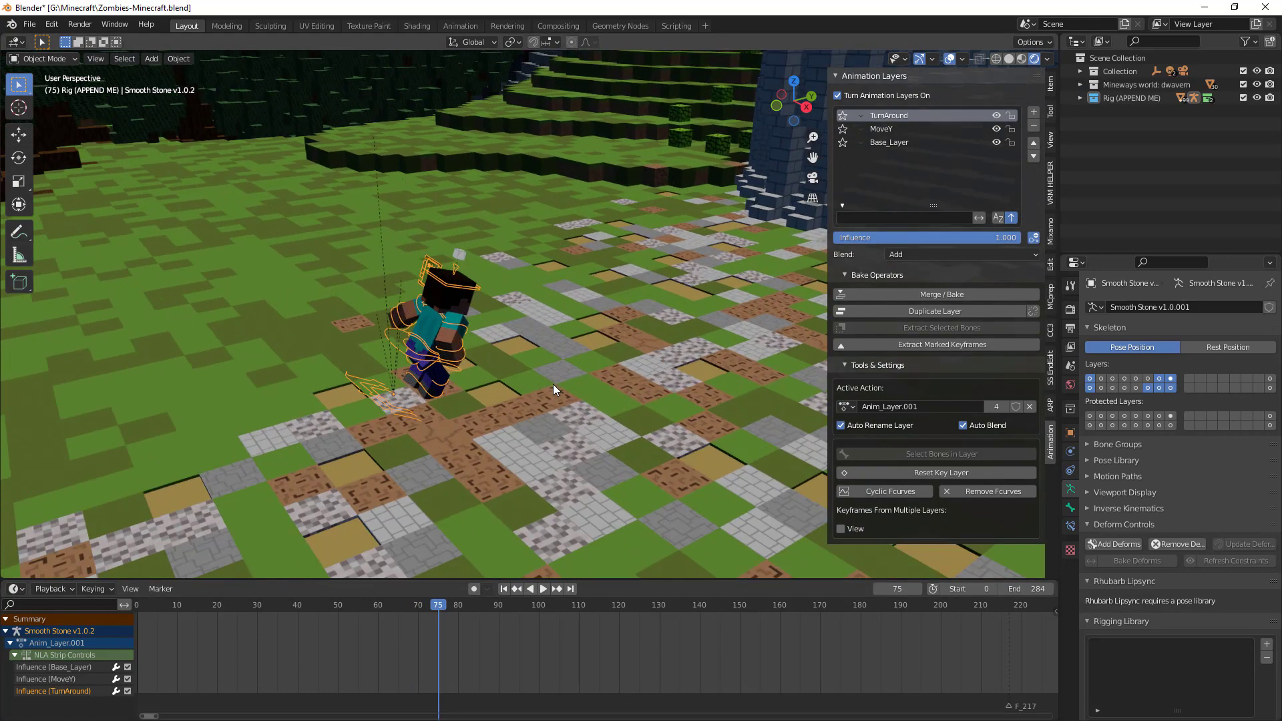
key(ctrl+Tab)
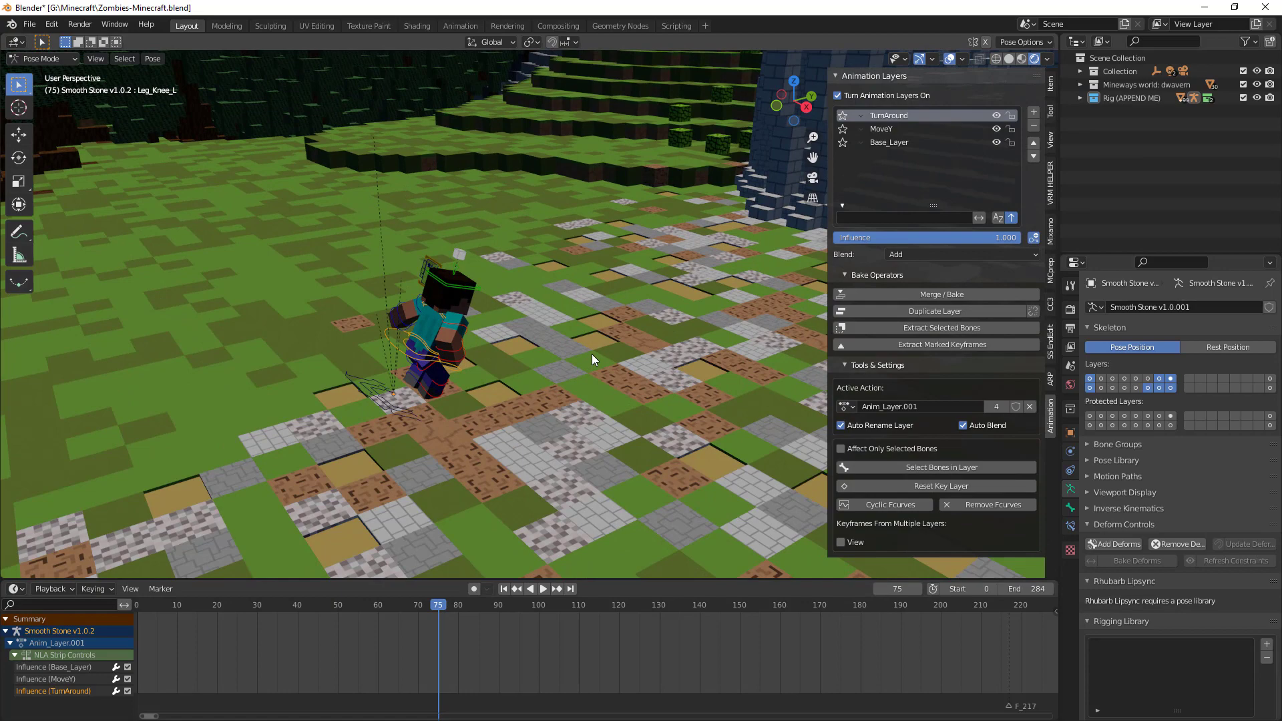
middle_drag(443, 376, 514, 380)
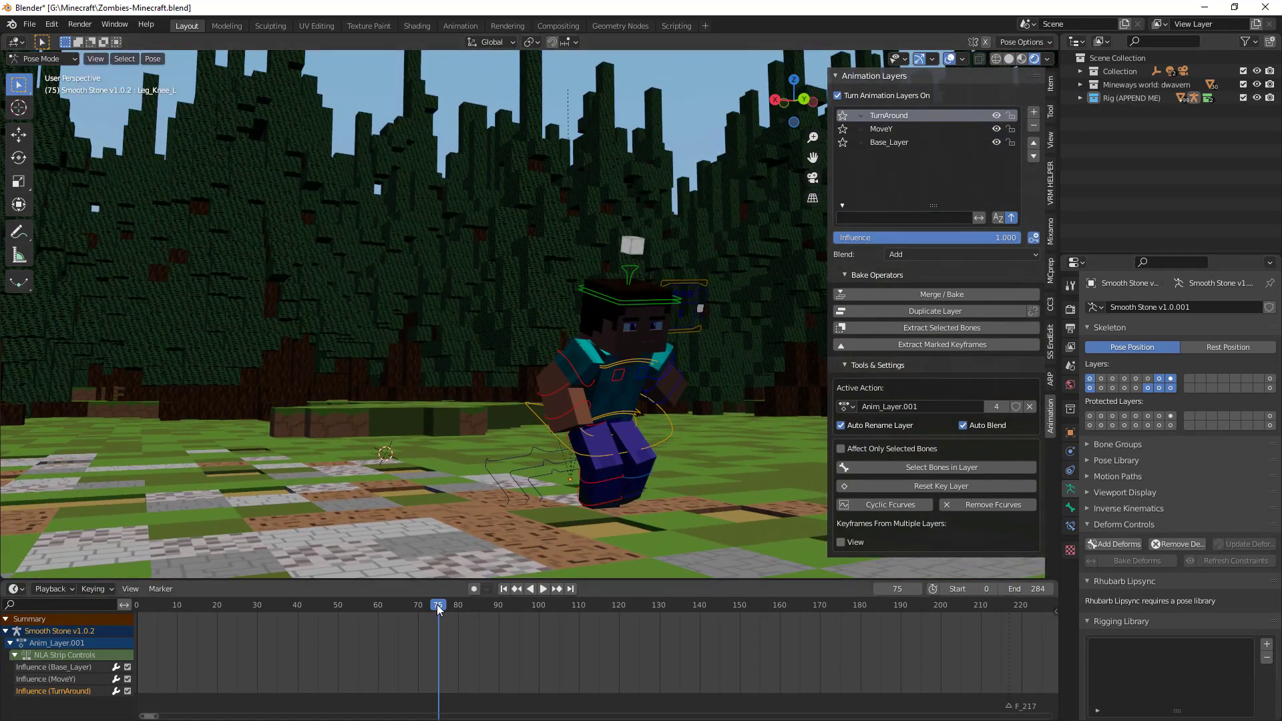
Stop playback at frame 89 and frame the character up close
key(space)
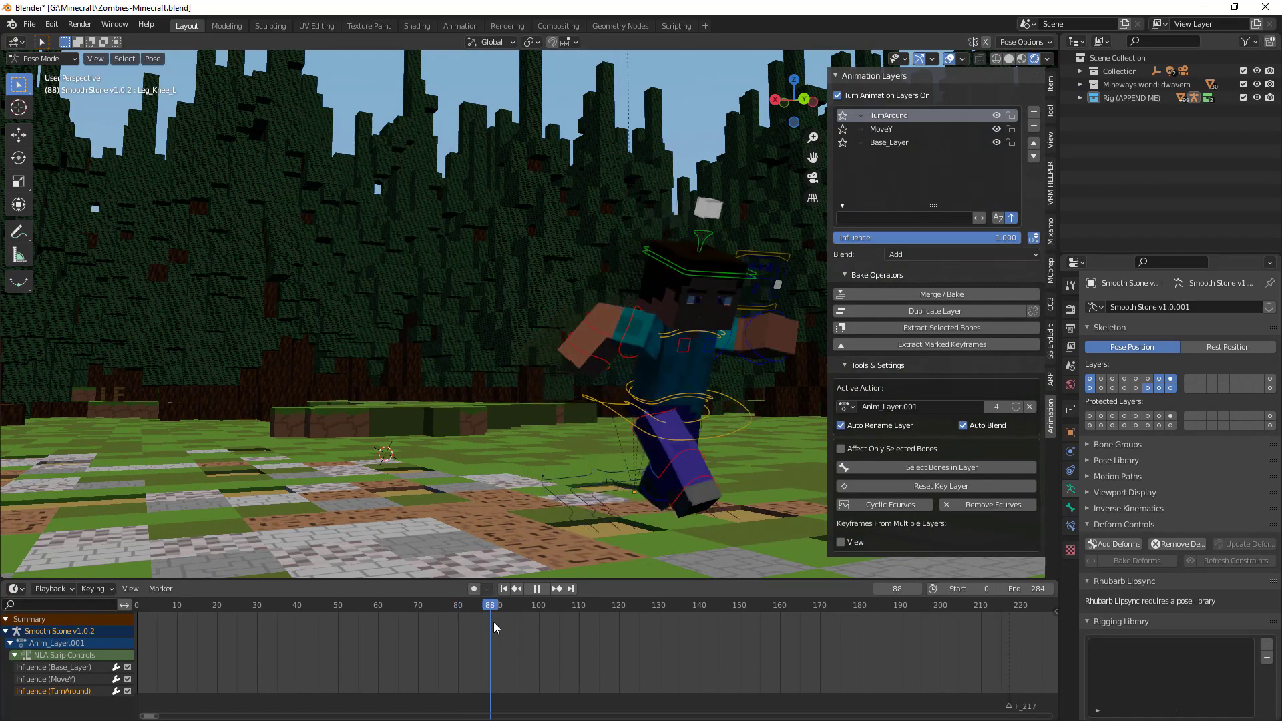
key(space)
middle_drag(686, 467, 538, 411)
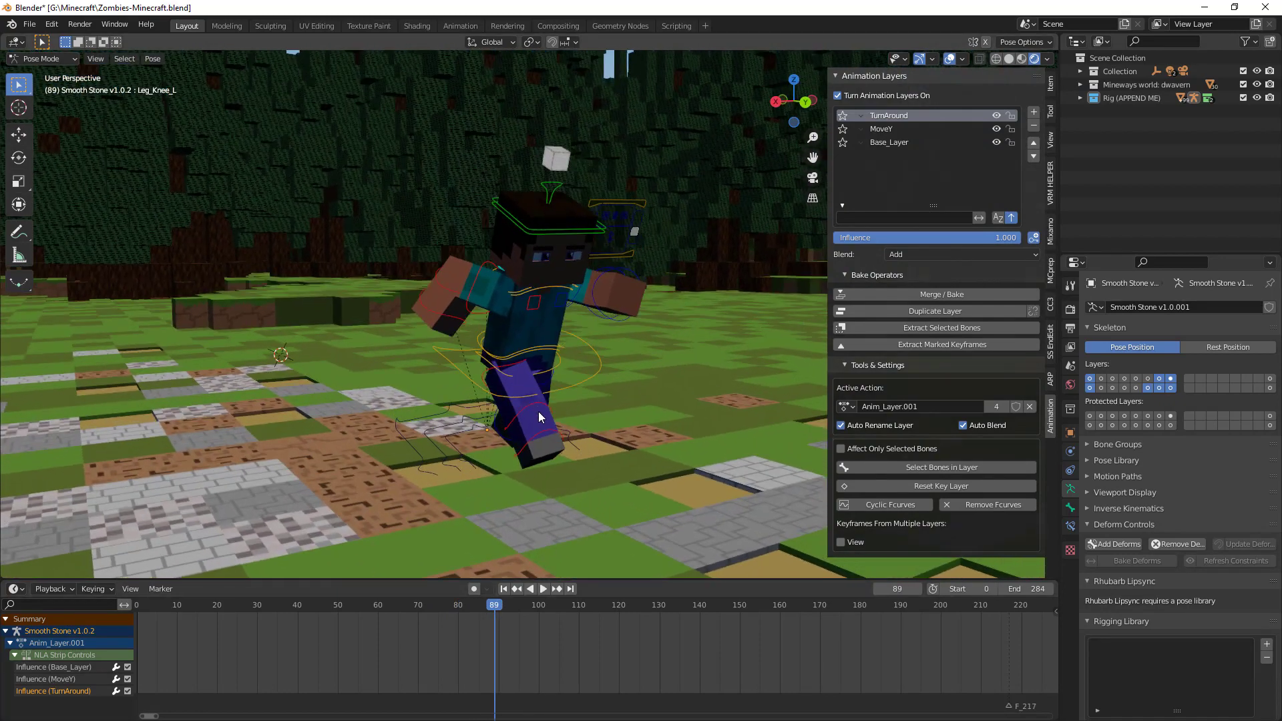
scroll(538, 411, up, 5)
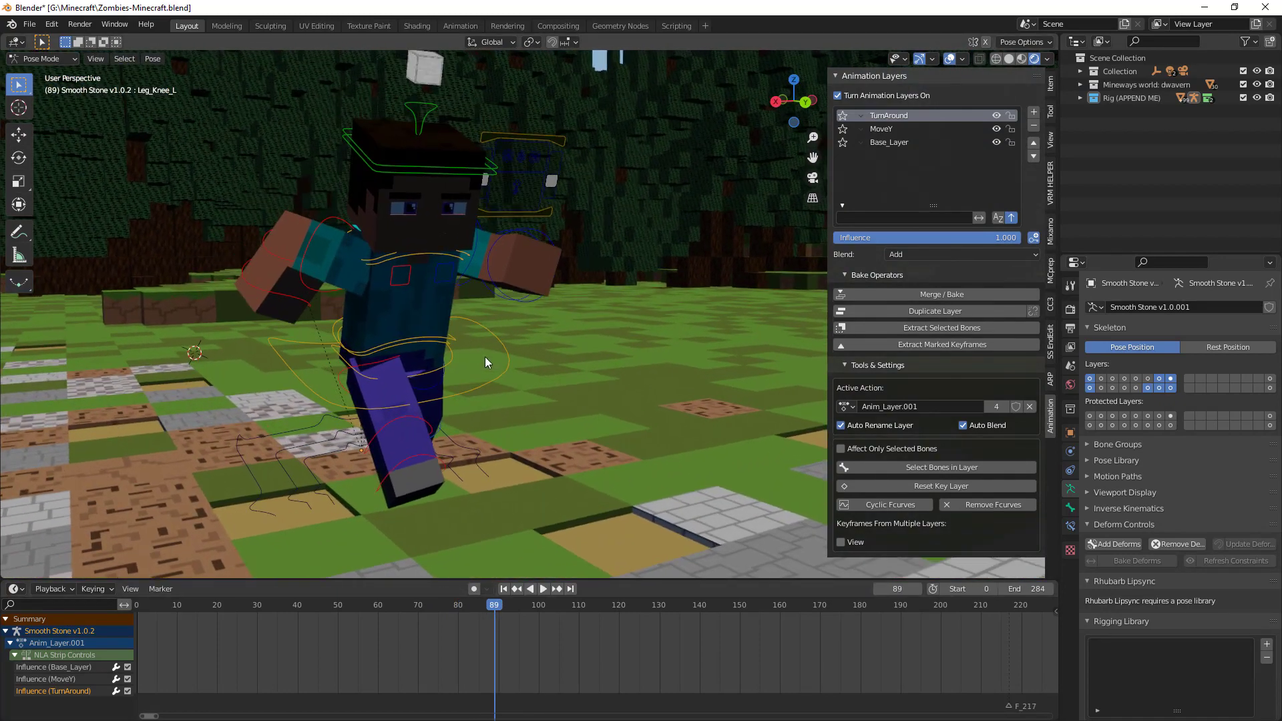
shift+middle_drag(462, 346, 551, 422)
scroll(587, 422, up, 2)
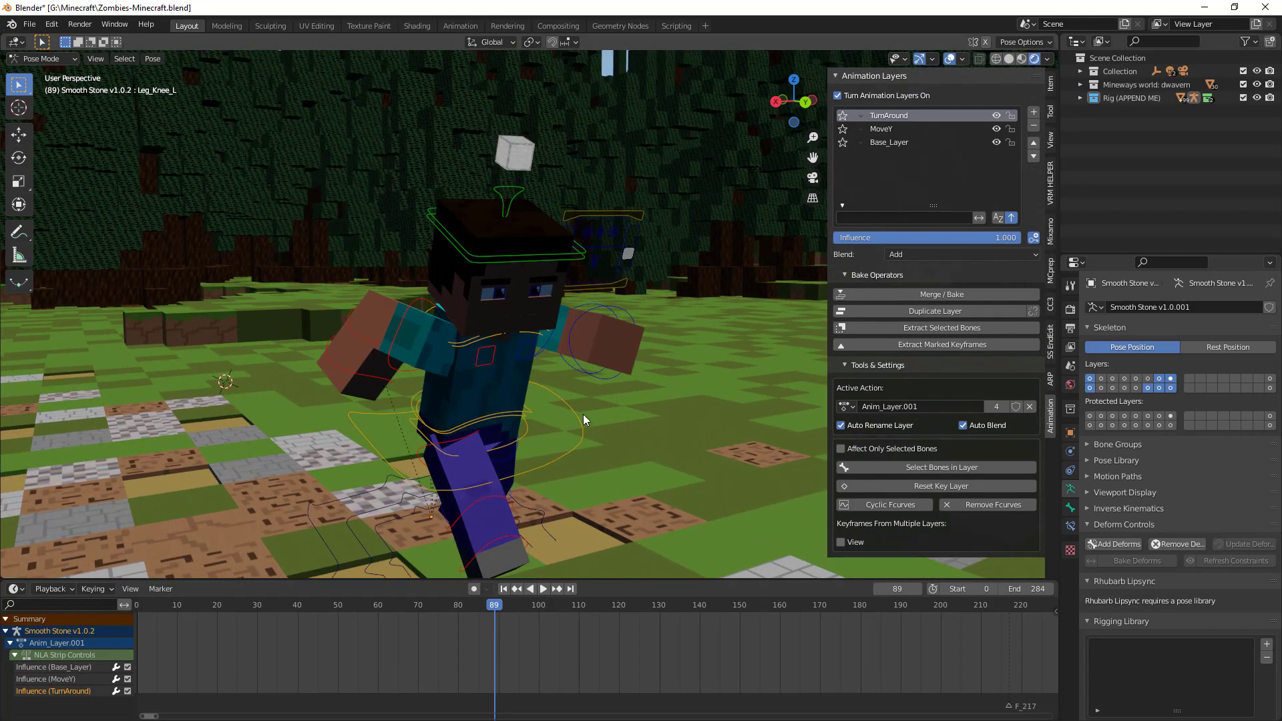
Select the Head bone and key its Location & Rotation at frame 89
click(484, 260)
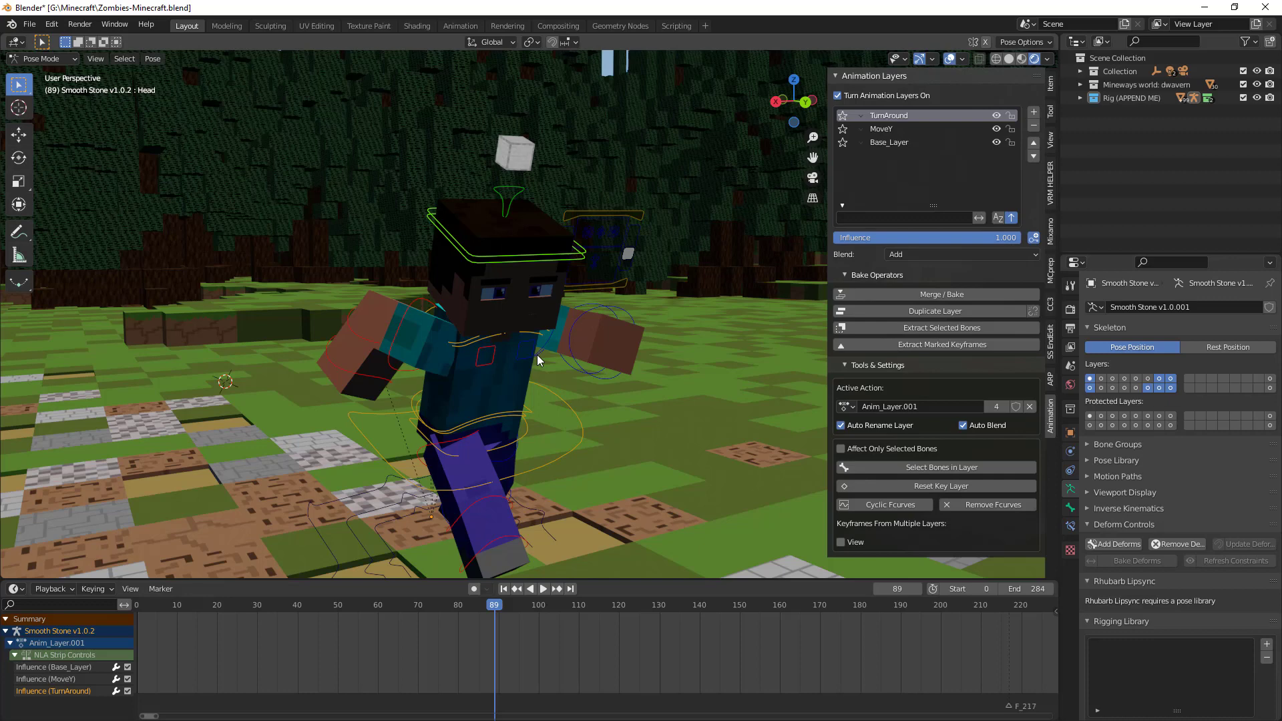
key(i)
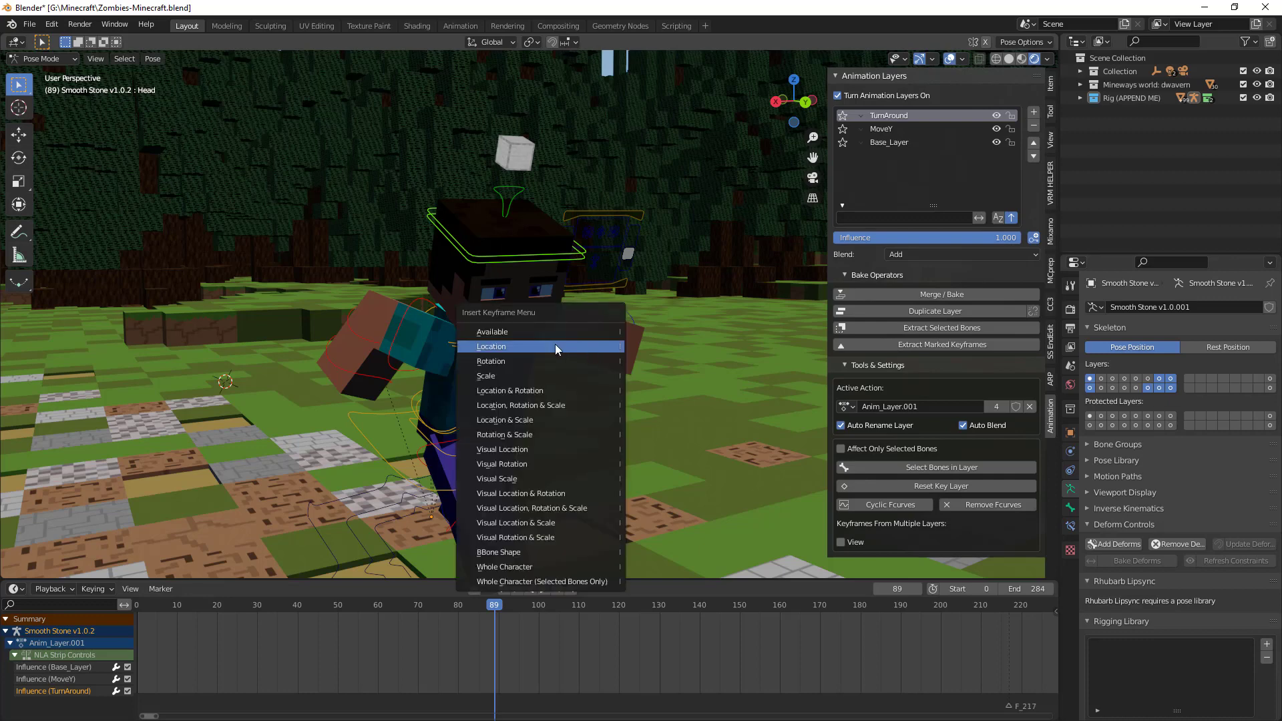
click(542, 390)
middle_drag(520, 325, 630, 378)
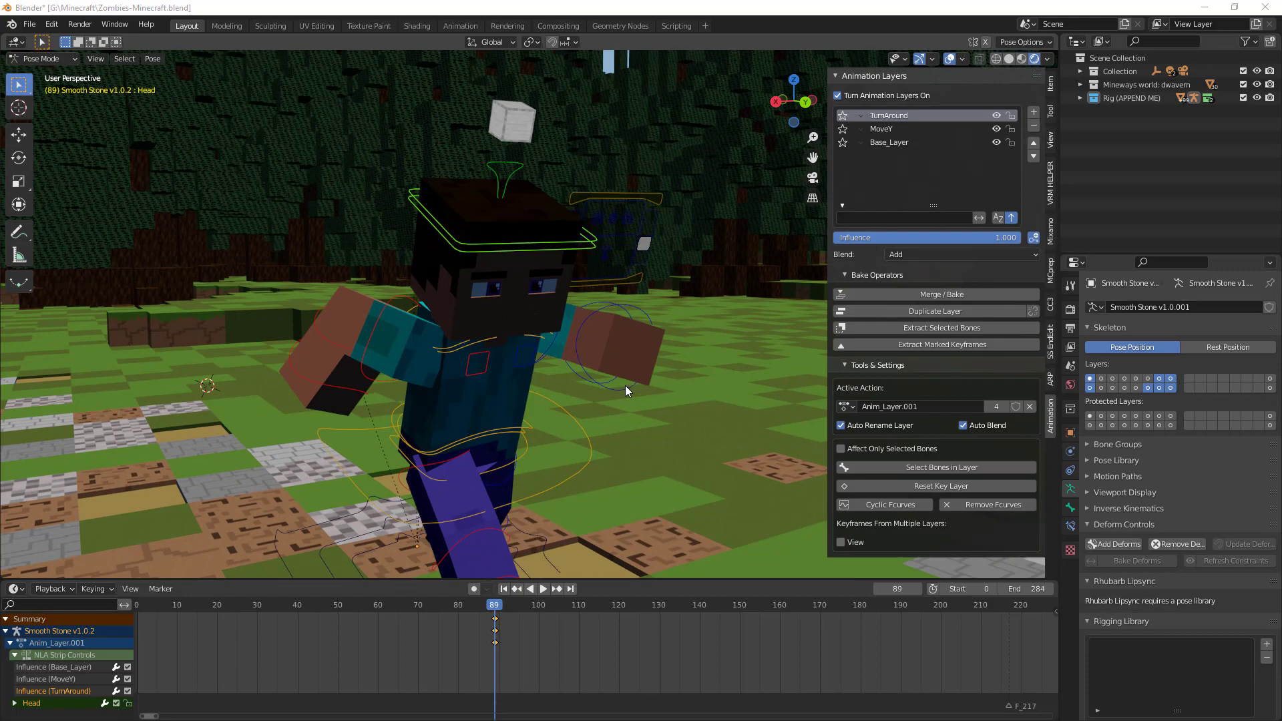
Play forward from frame 89 and stop at frame 105
click(543, 588)
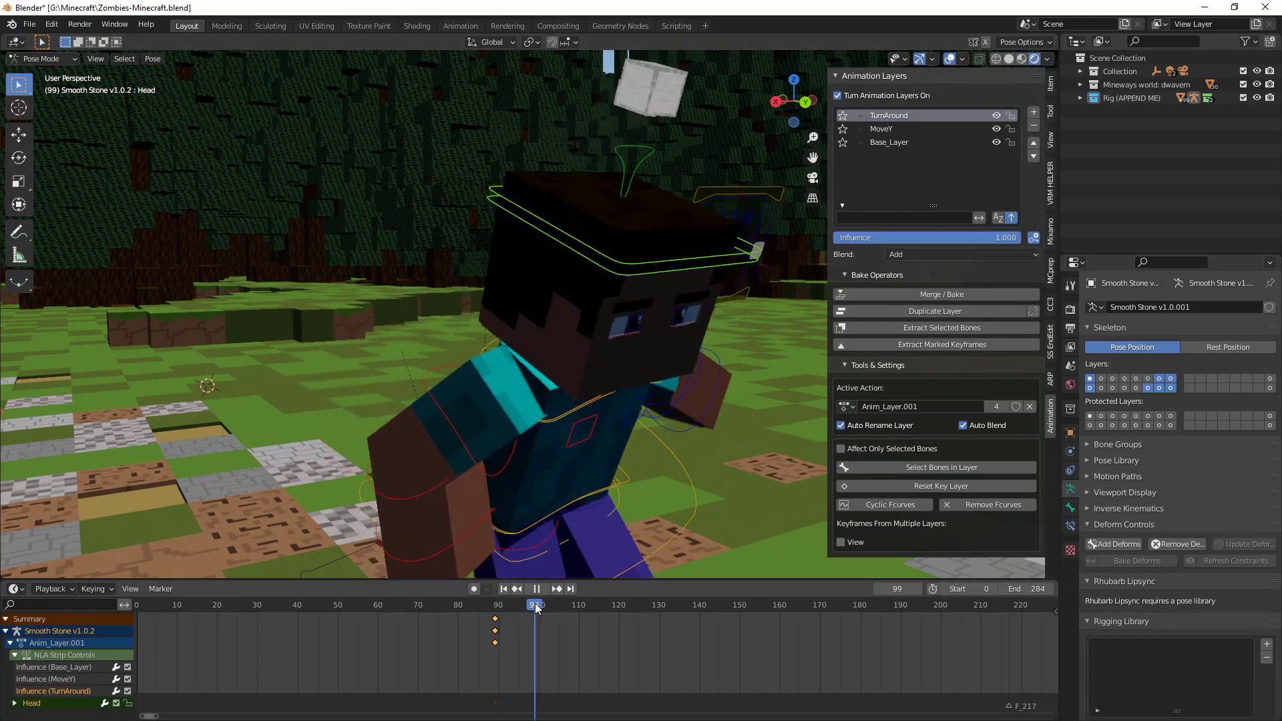
drag(535, 607, 539, 608)
middle_drag(620, 522, 655, 406)
key(space)
key(space)
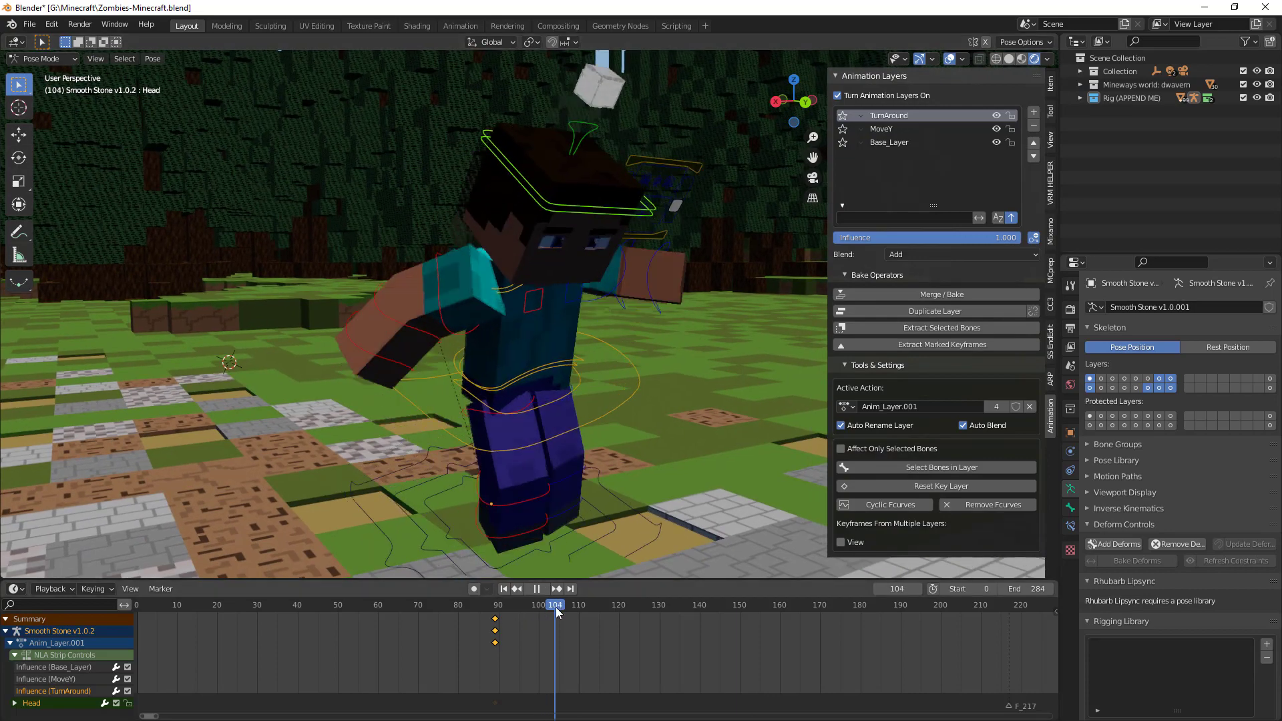
key(space)
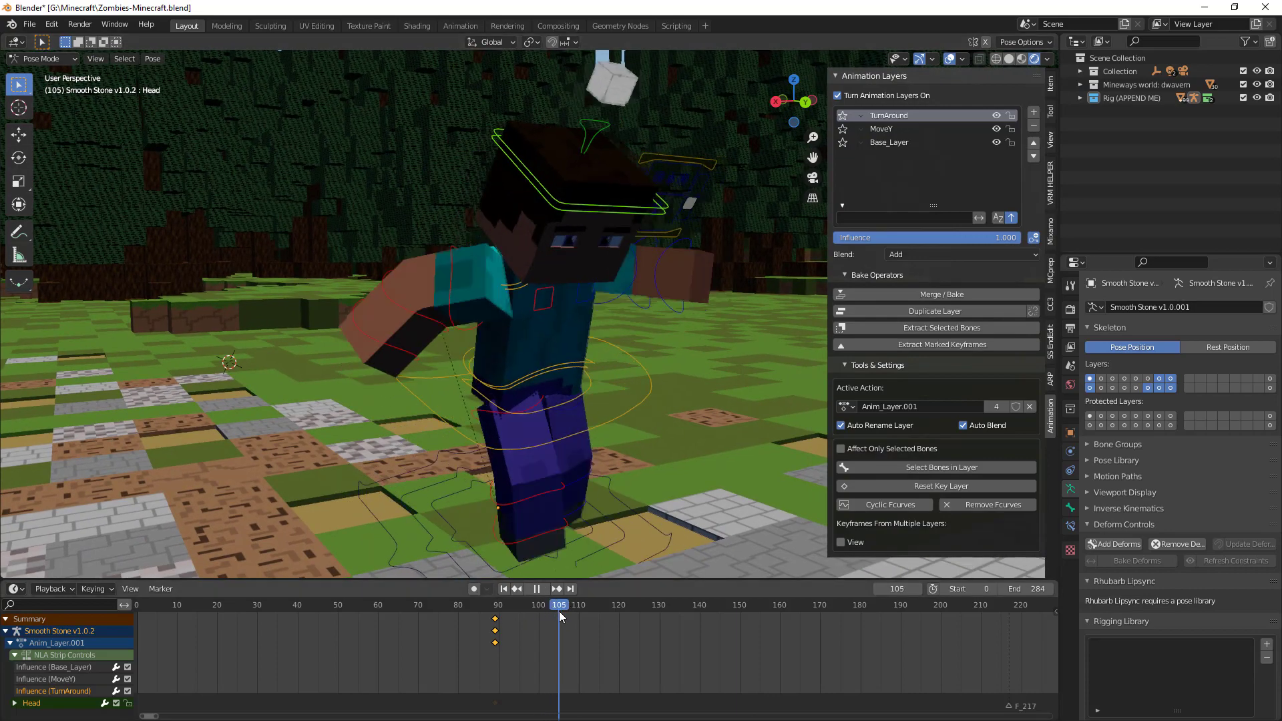
middle_drag(640, 427, 645, 365)
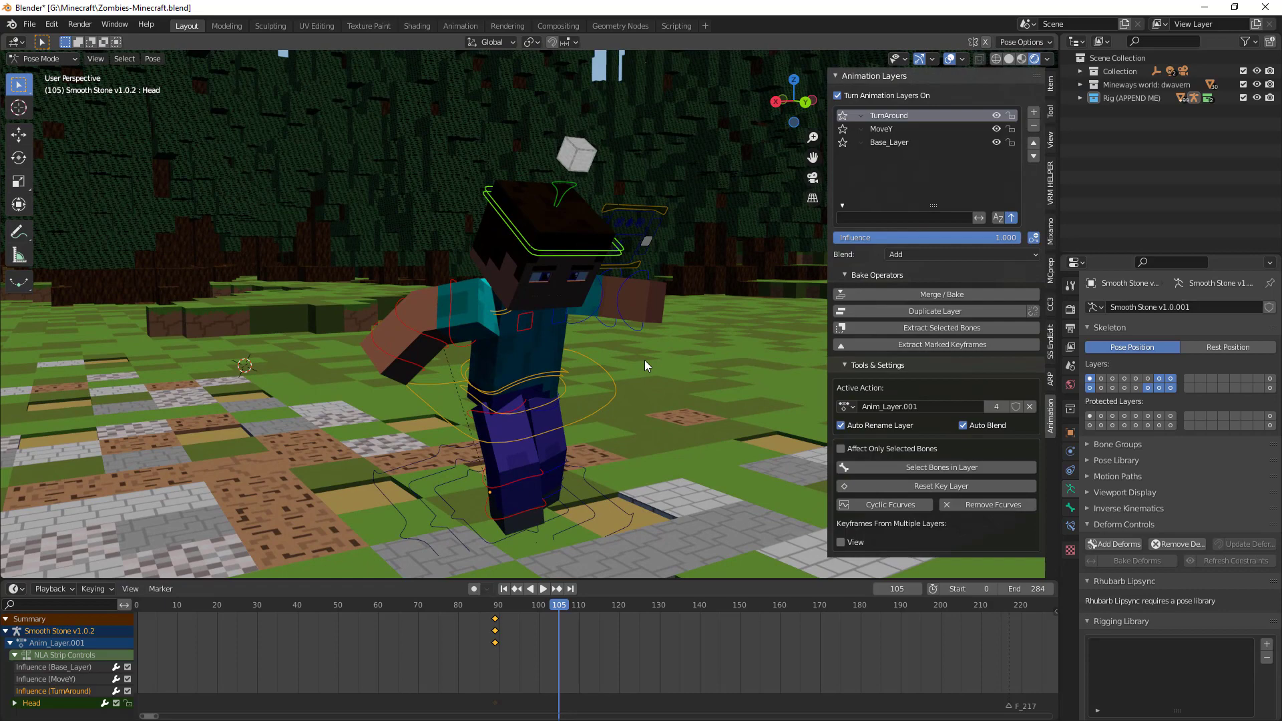
Turn the Head bone around the Z axis, then tilt it around the Y axis
key(r)
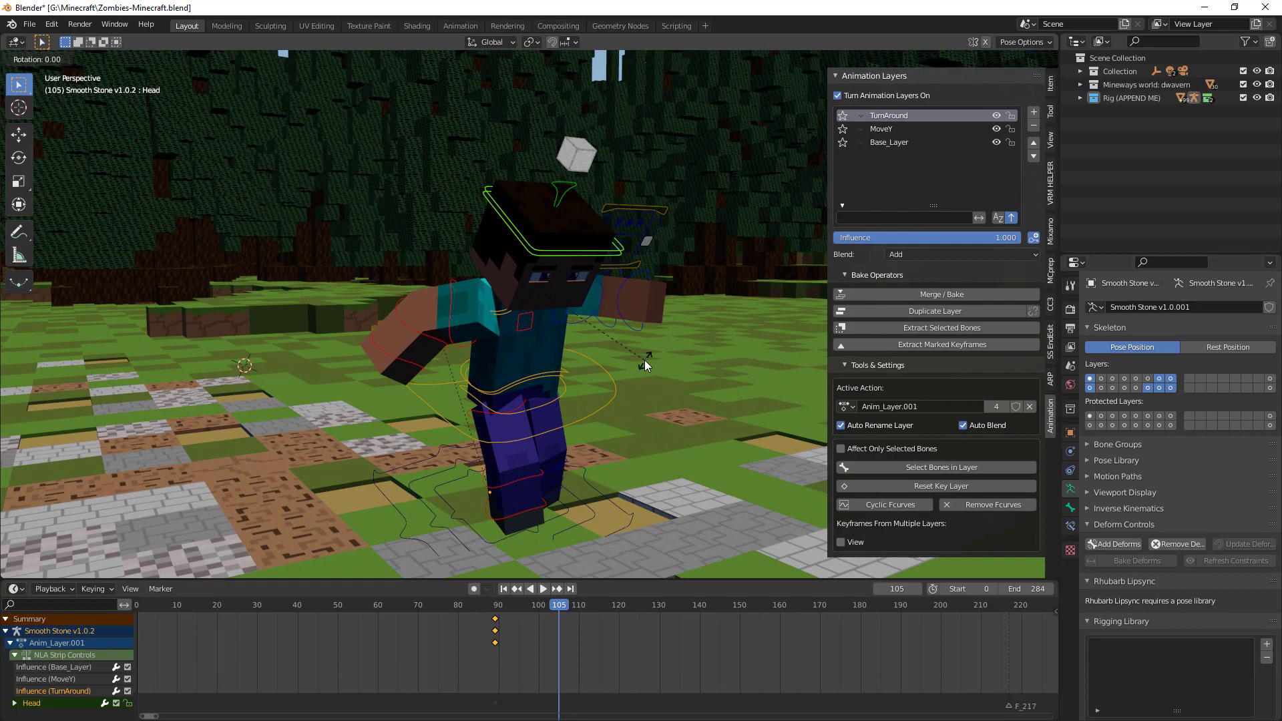
key(z)
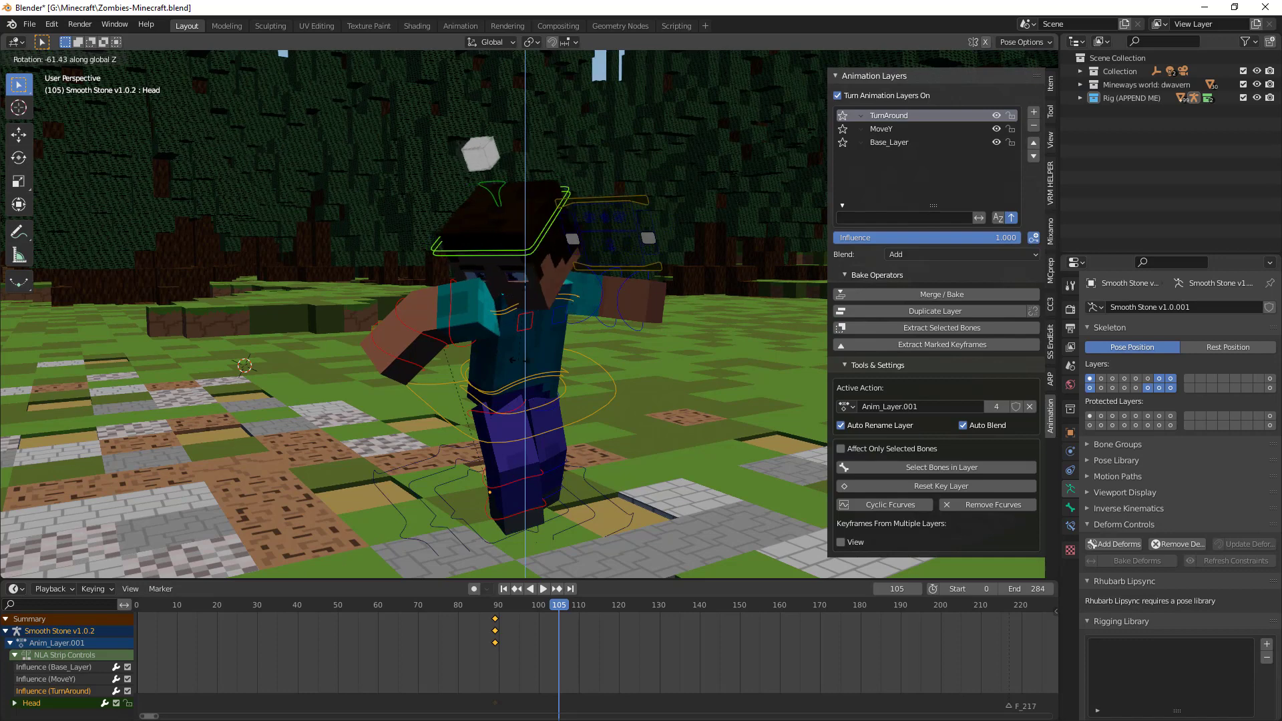
click(535, 363)
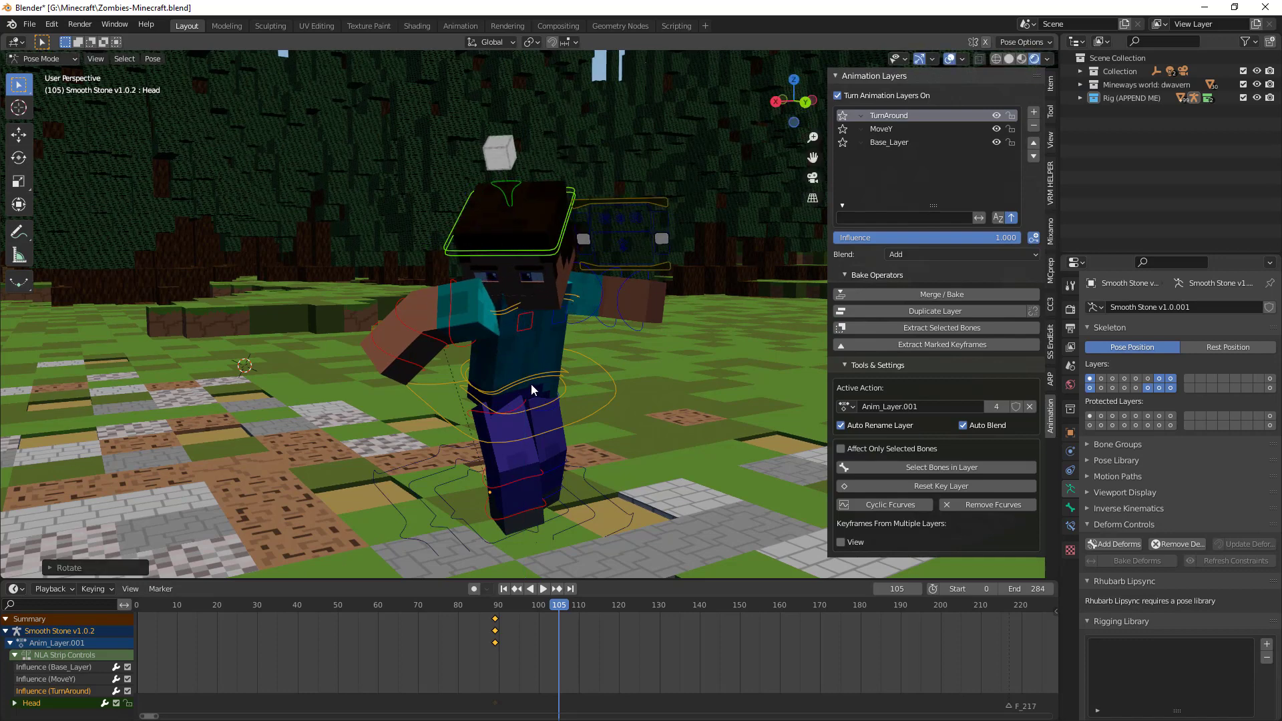
key(r)
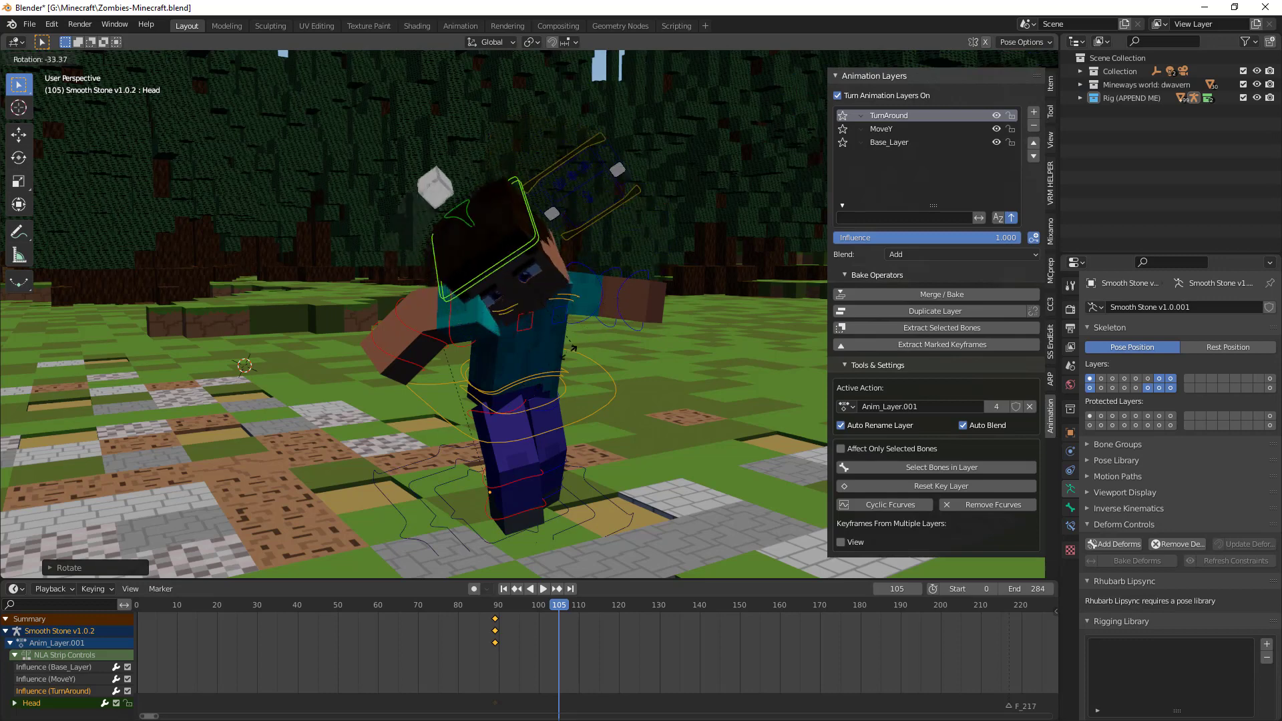
key(y)
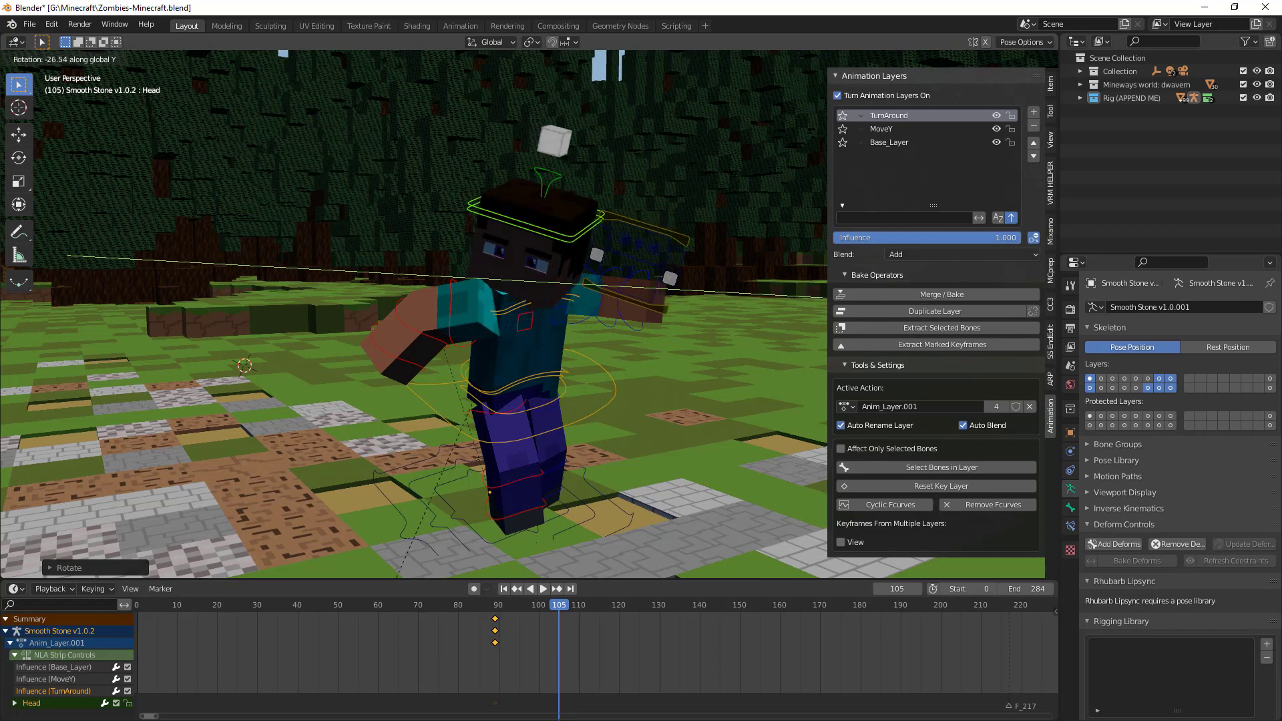
key(Return)
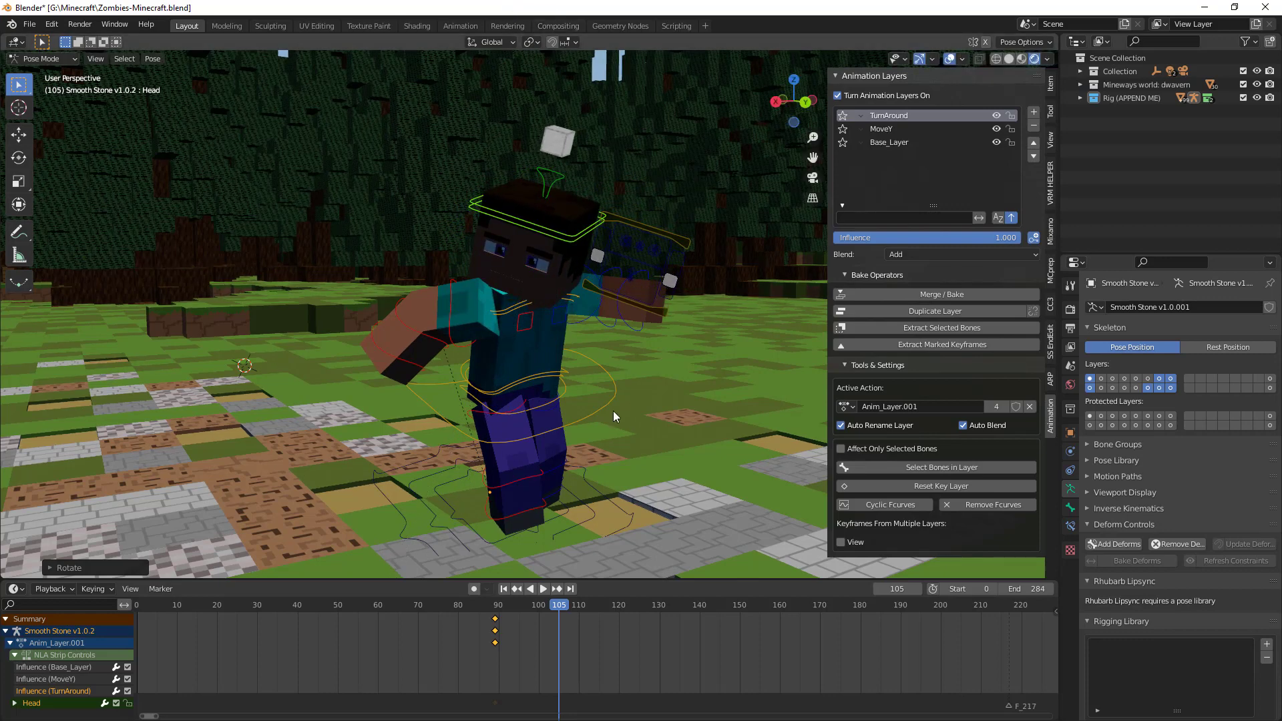
scroll(562, 387, down, 1)
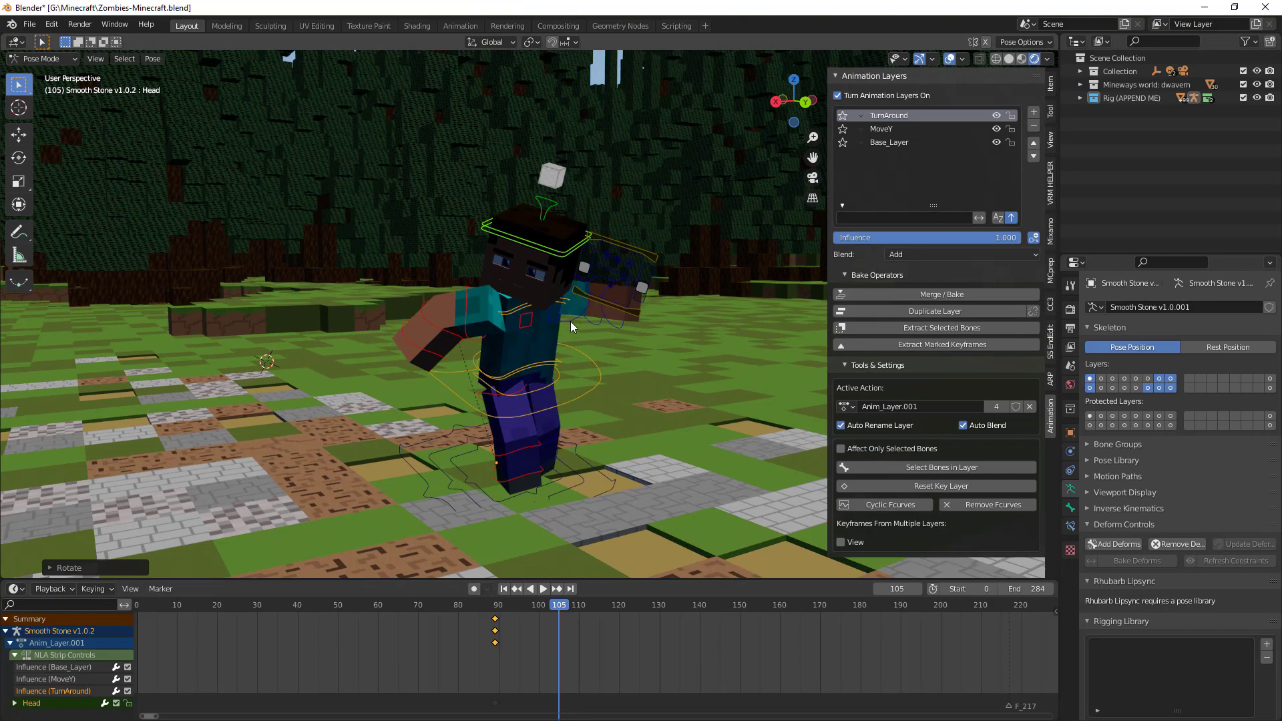
Key the head's Location & Rotation at frame 105 and scrub back to preview the turn
key(i)
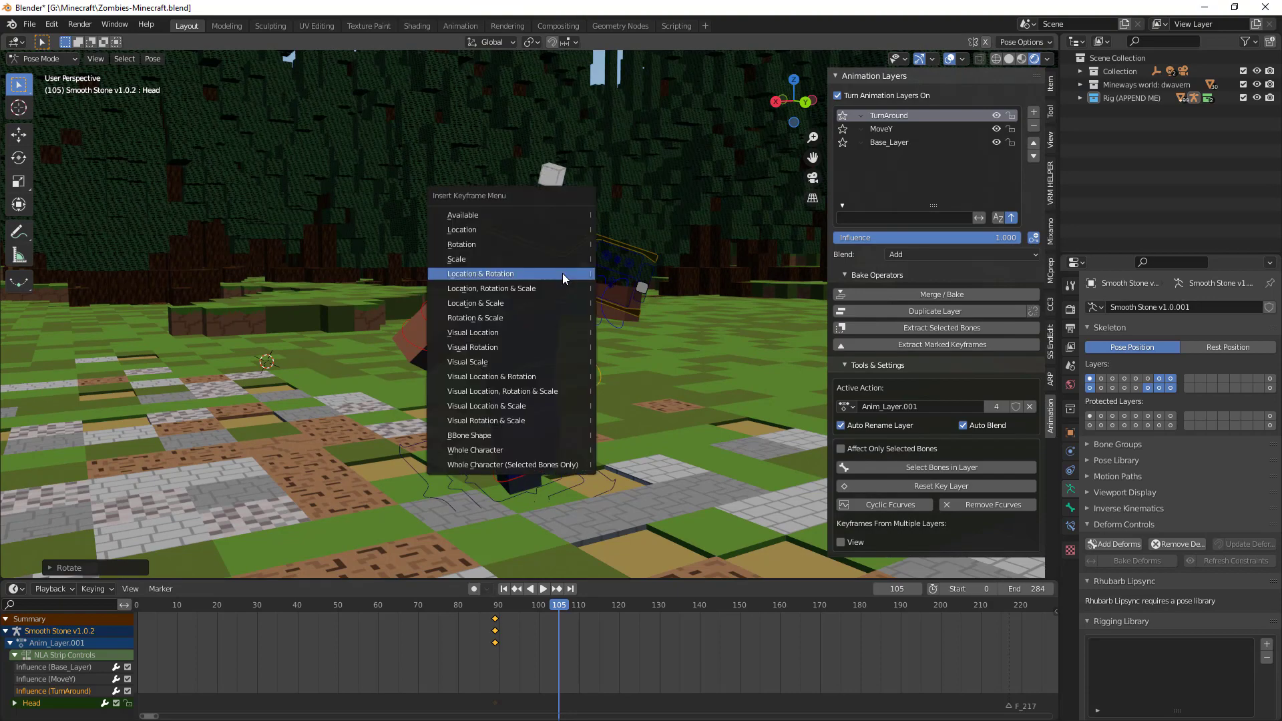
click(503, 273)
key(space)
click(502, 607)
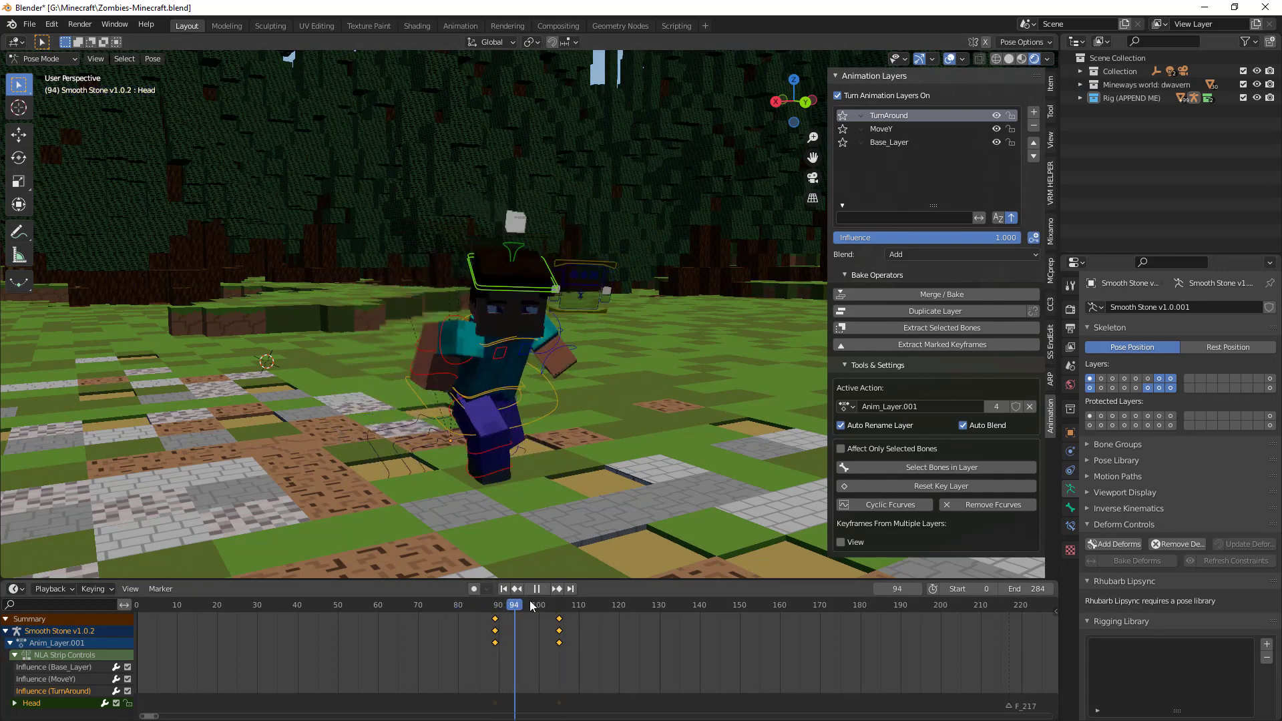
drag(532, 605, 561, 608)
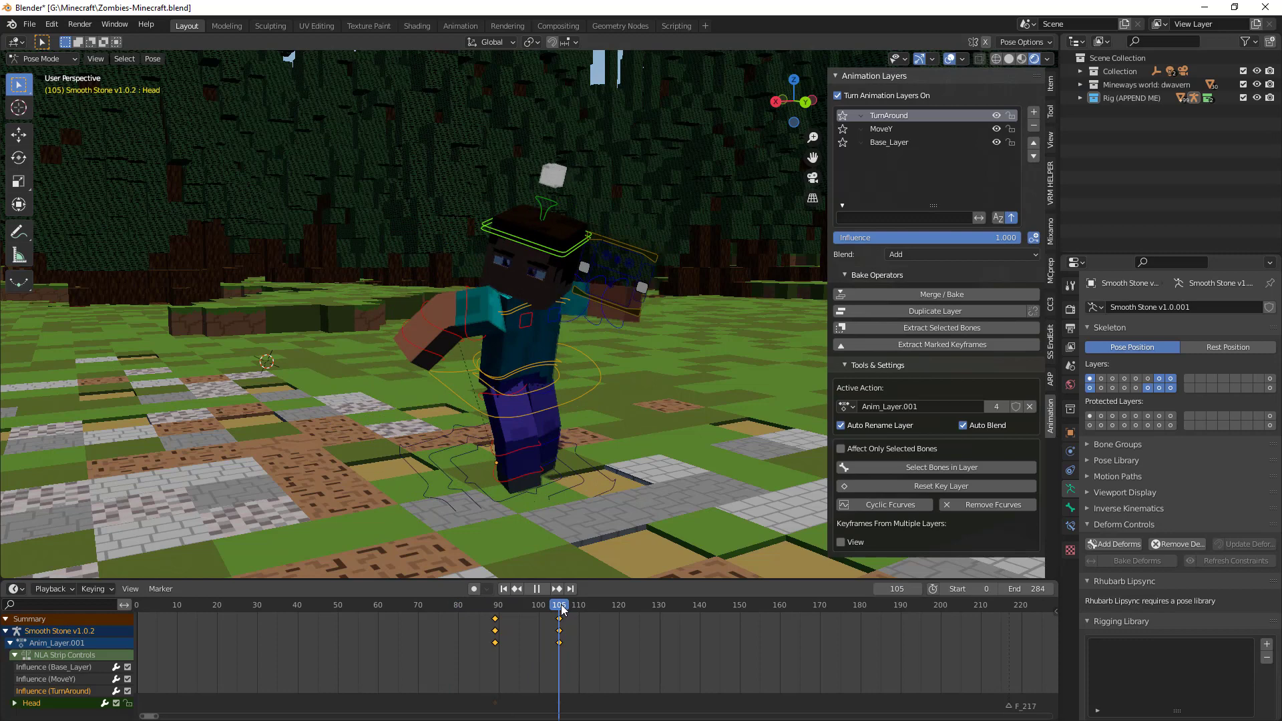
key(space)
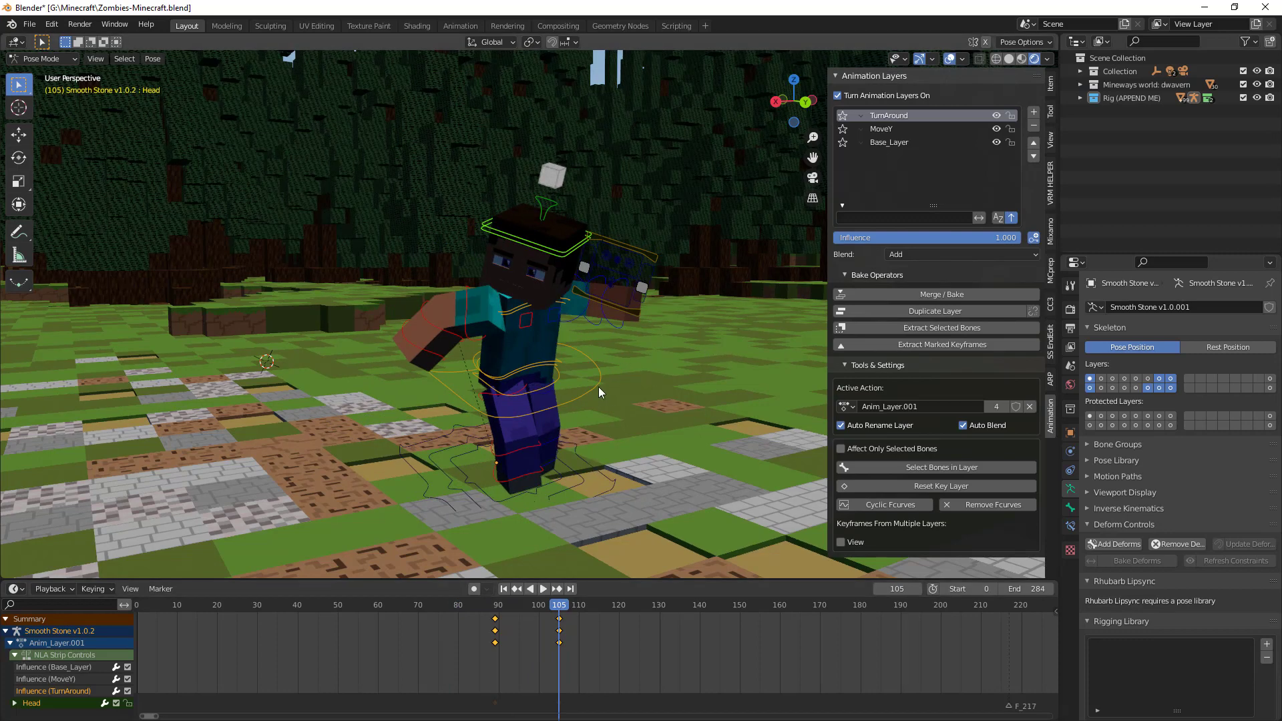
scroll(563, 394, up, 3)
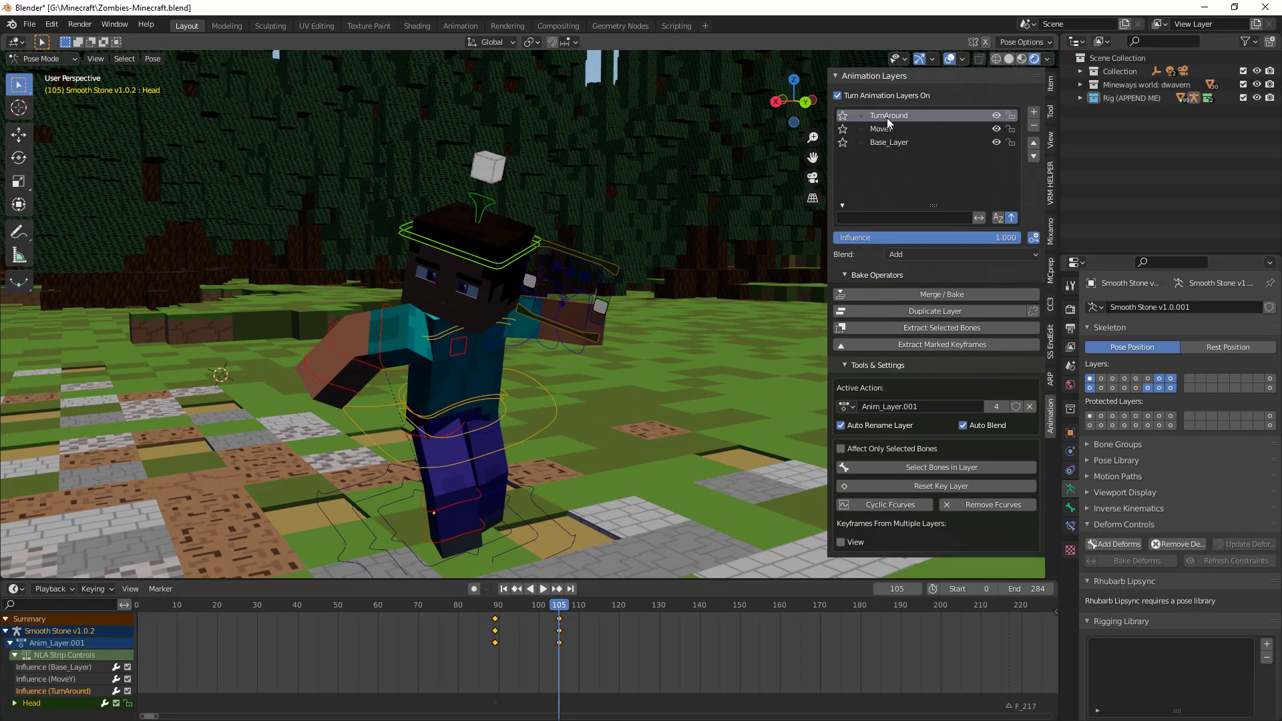
Rename the TurnAround layer to TurnHead and add a new layer named TurnBody on top
double_click(887, 117)
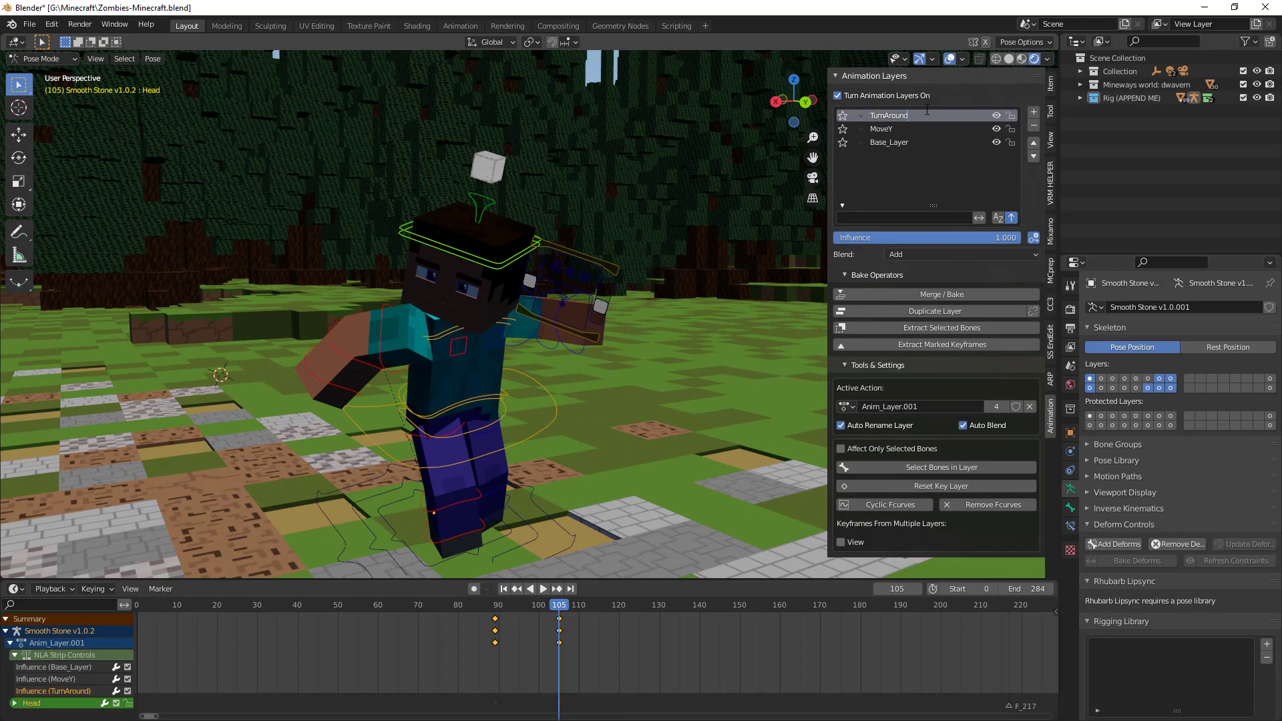
key(BackSpace)
click(1033, 112)
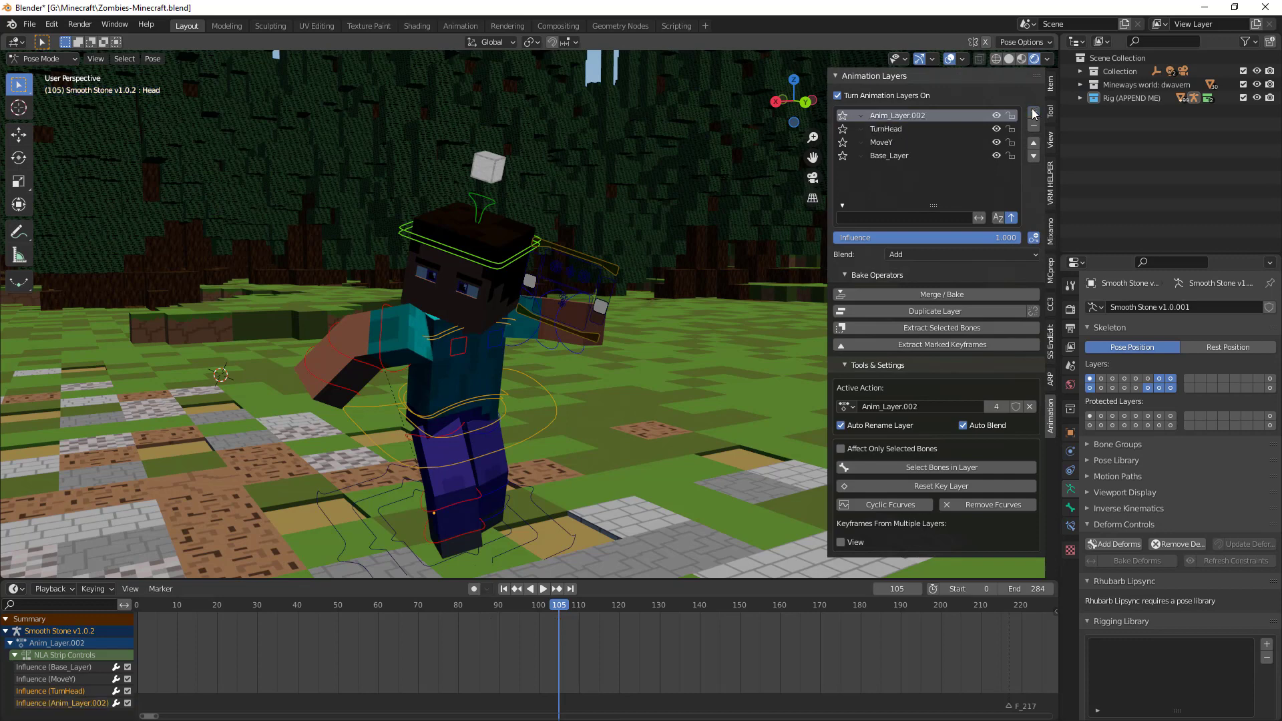
double_click(906, 118)
text(TurnBody)
key(Return)
Scrub back to frame 90 and play the animation to review frames 90–110
drag(561, 602, 497, 610)
key(space)
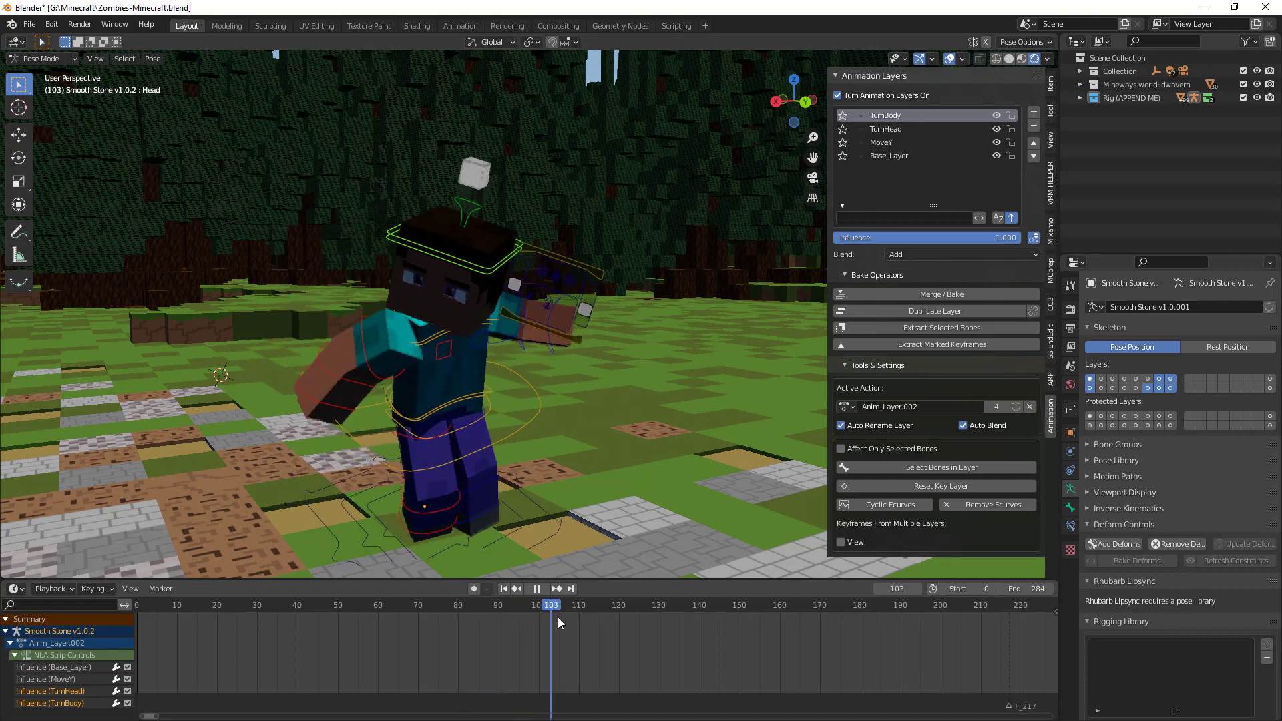
drag(580, 620, 544, 599)
scroll(550, 467, down, 2)
scroll(558, 484, up, 2)
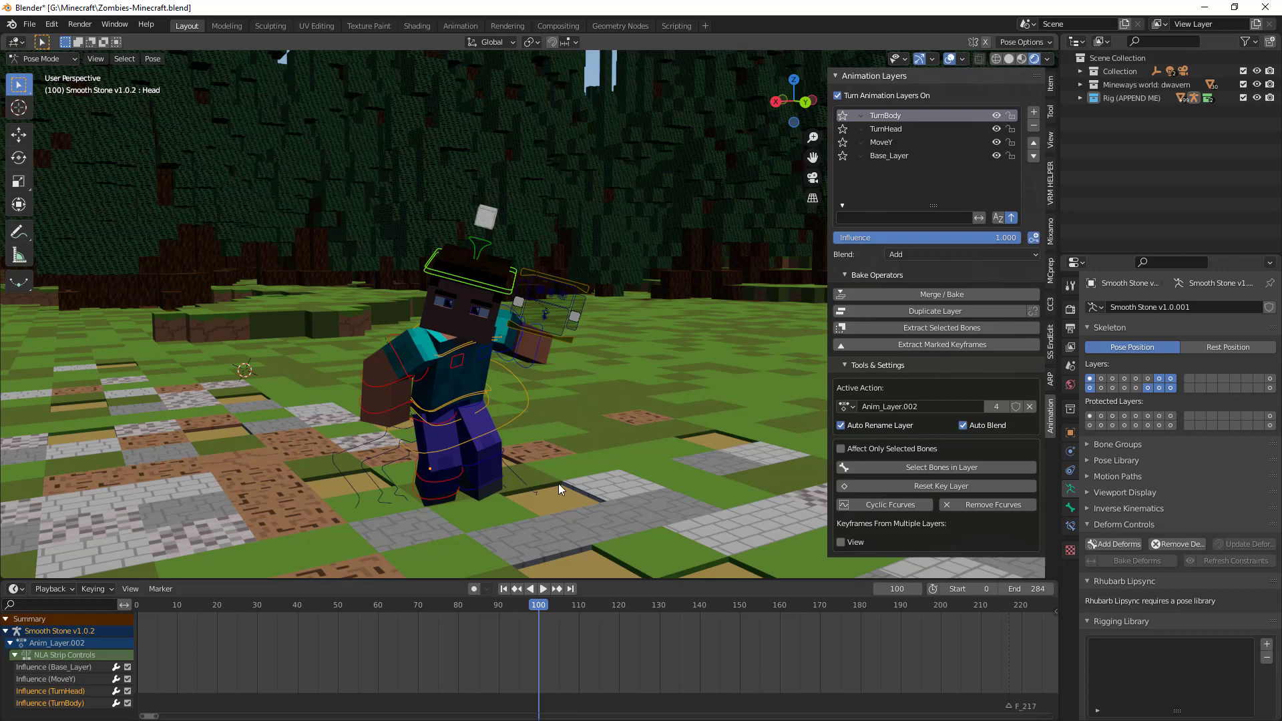
Stop playback at frame 89 and make the TurnBody layer active
click(898, 130)
click(558, 604)
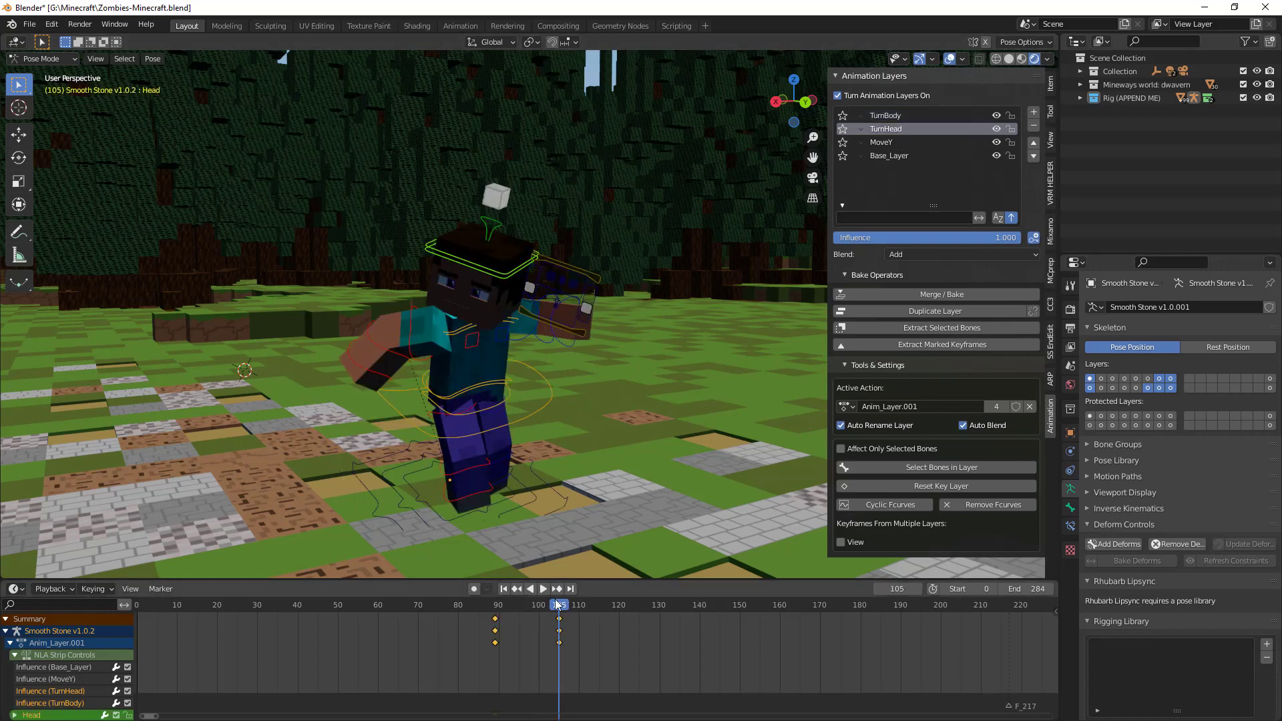
drag(558, 604, 494, 598)
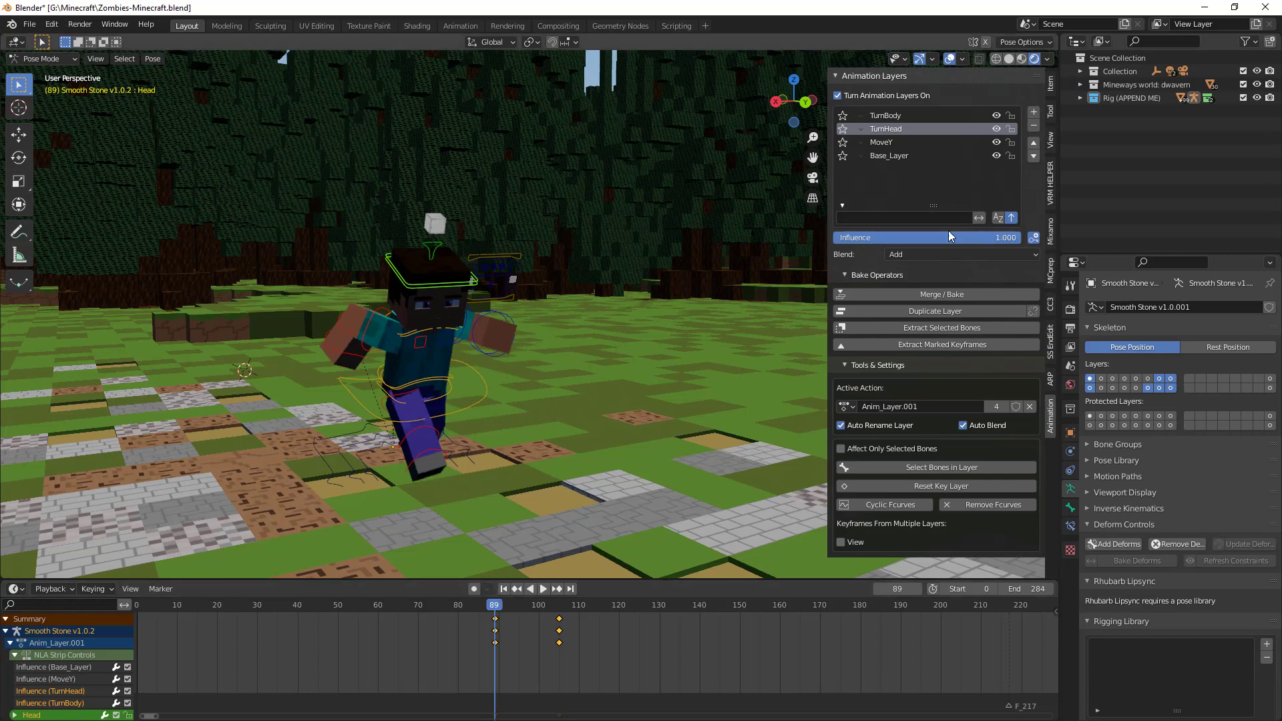
click(892, 116)
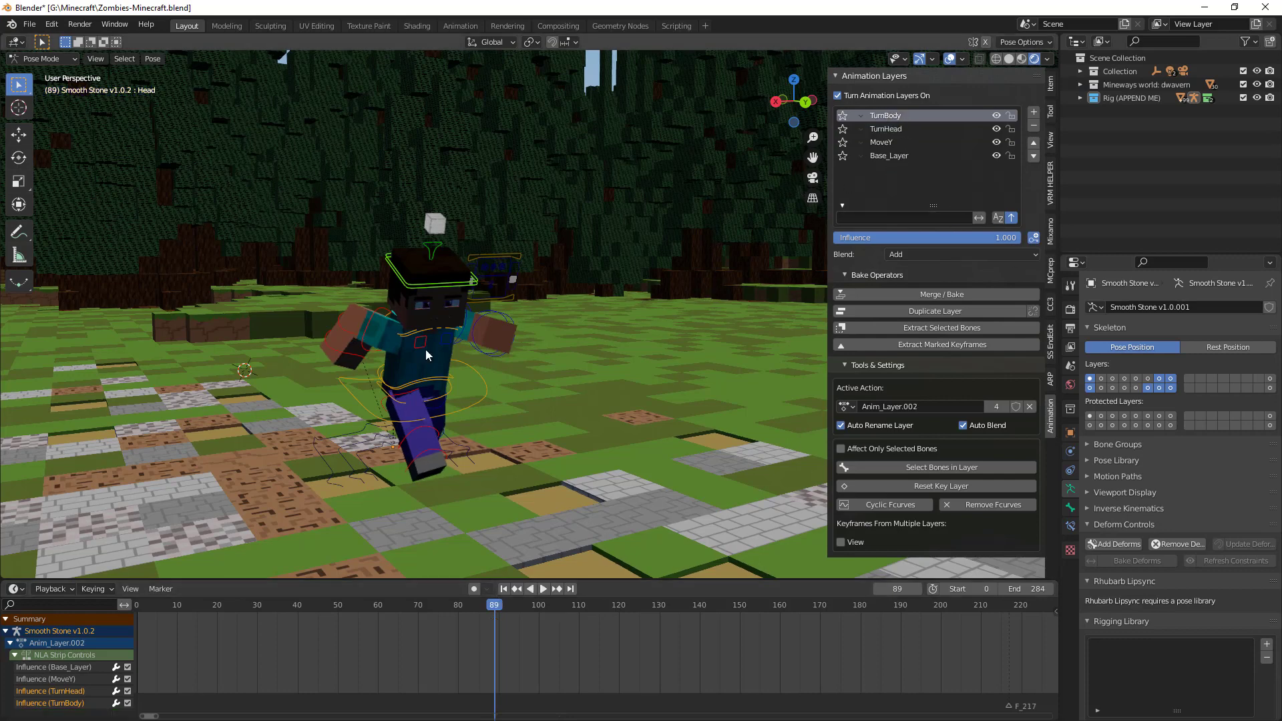
Key the Bendy_Body_Head bone's location and rotation at frame 89, then play it back
scroll(403, 357, up, 1)
click(391, 342)
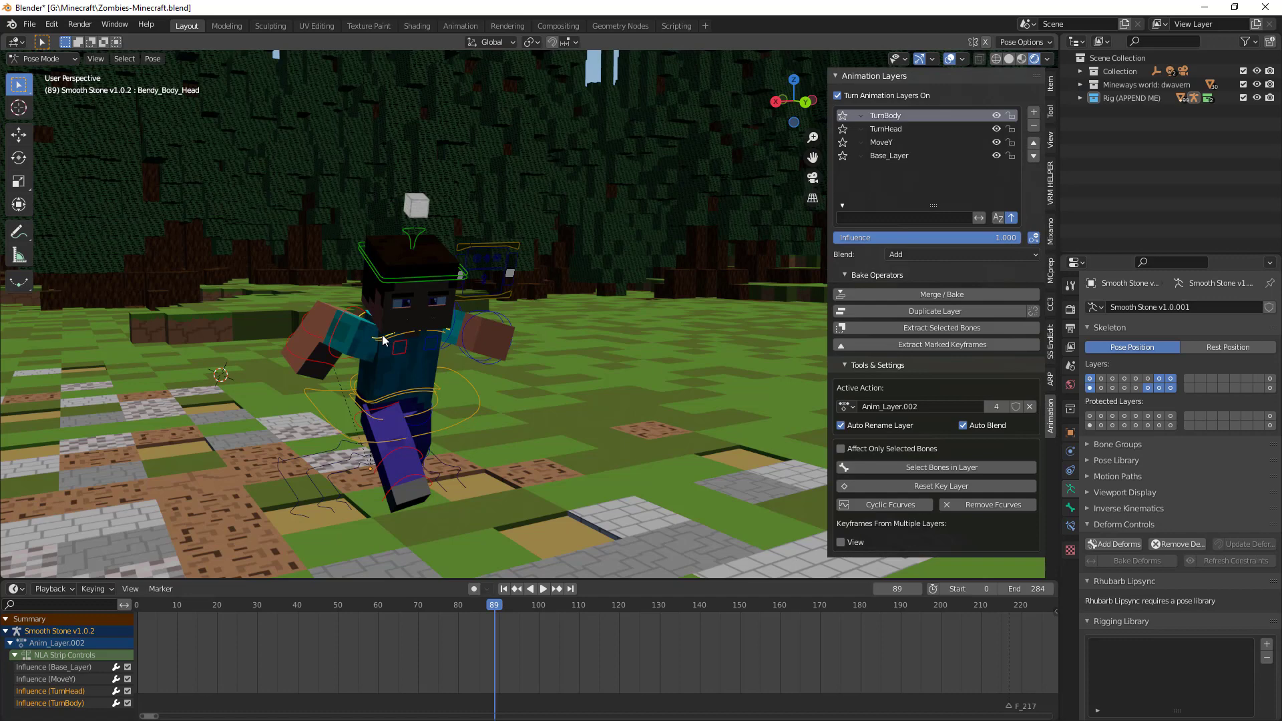
key(KP_Decimal)
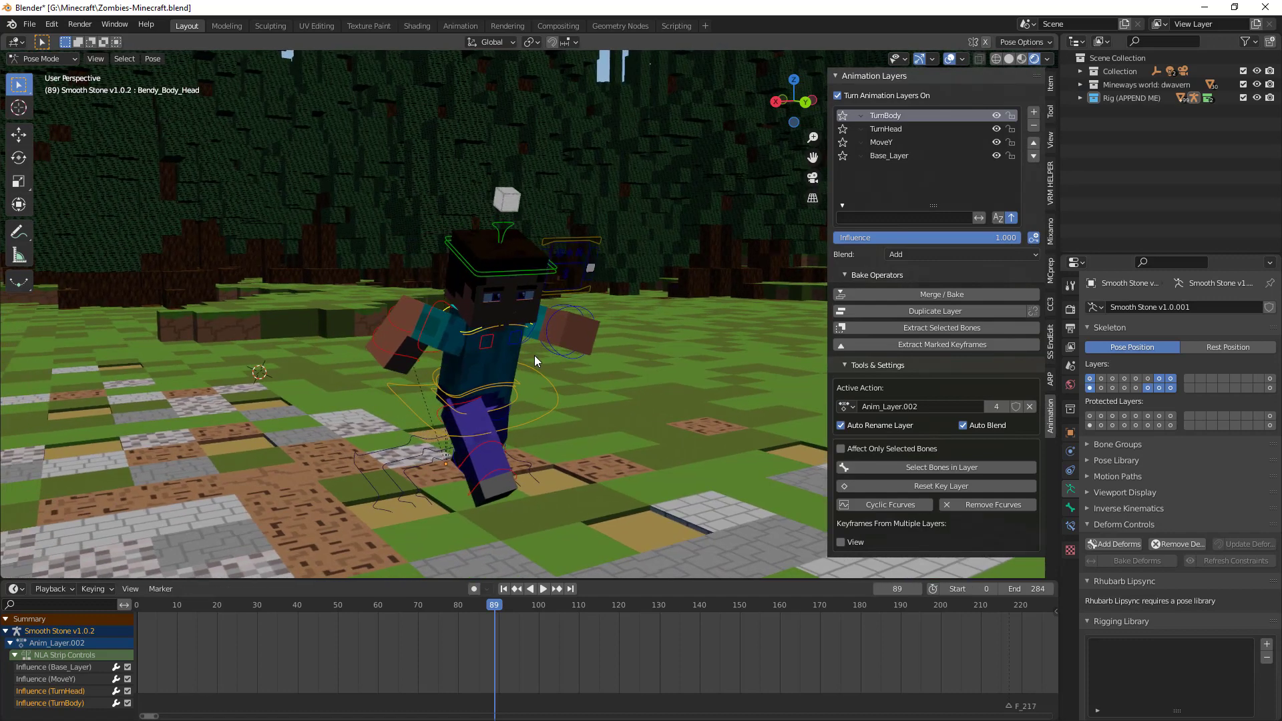
key(i)
click(534, 356)
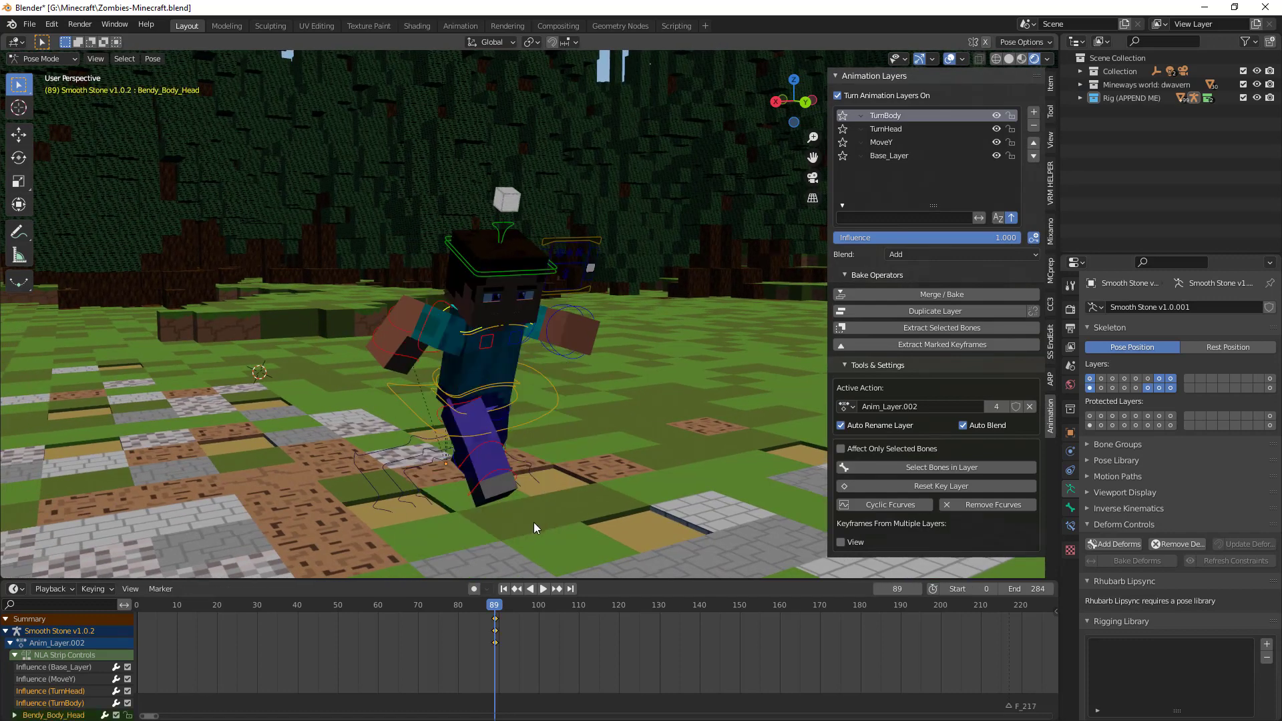
key(space)
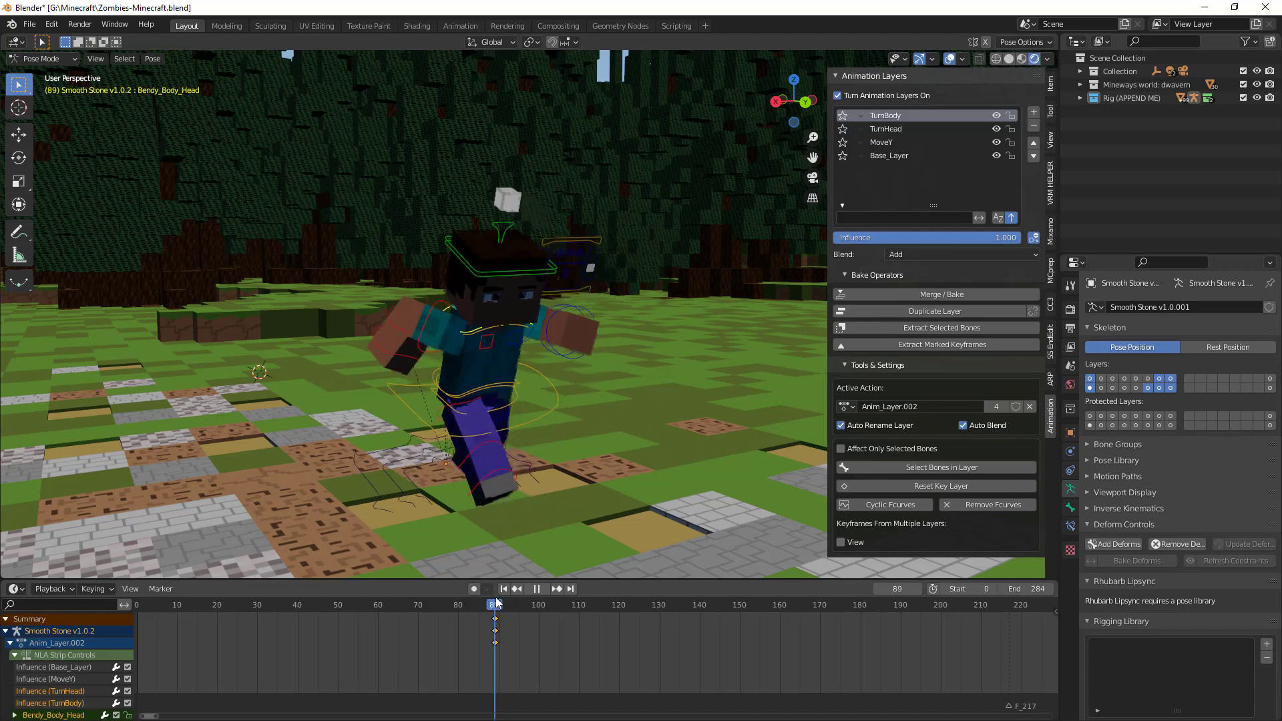
Move to frame 105 with the TurnBody layer active
drag(496, 602, 538, 613)
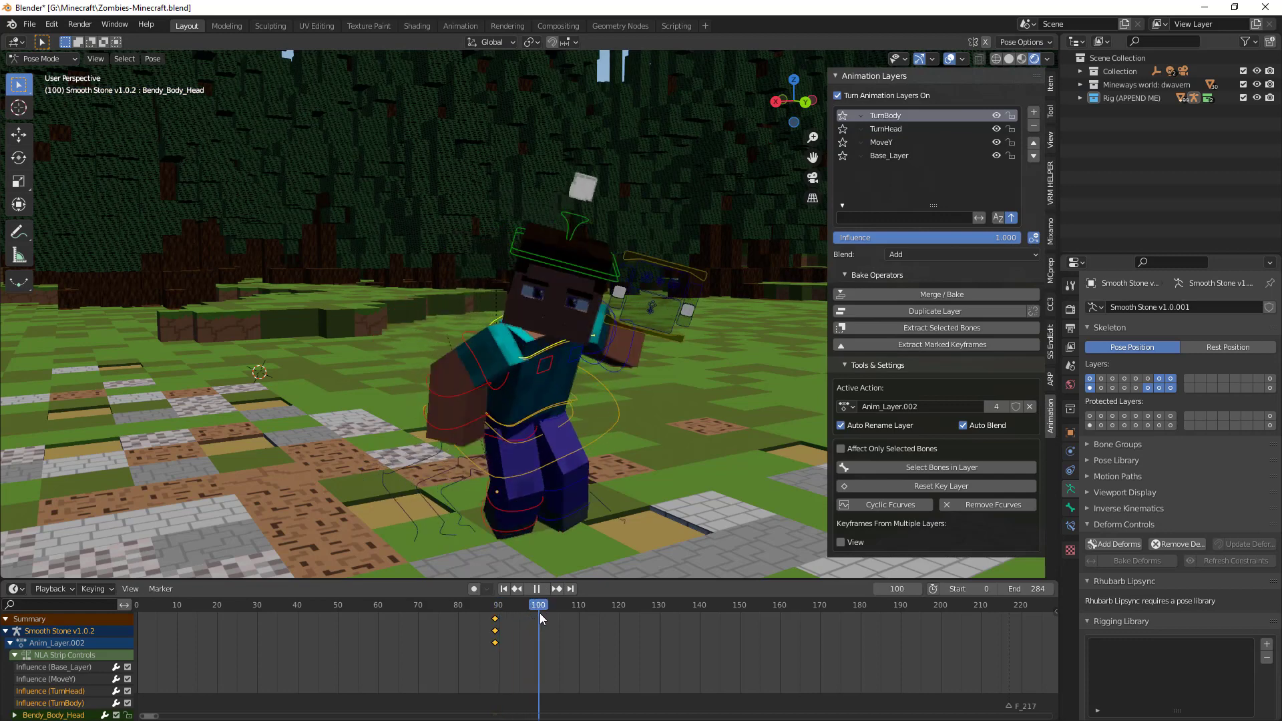
key(space)
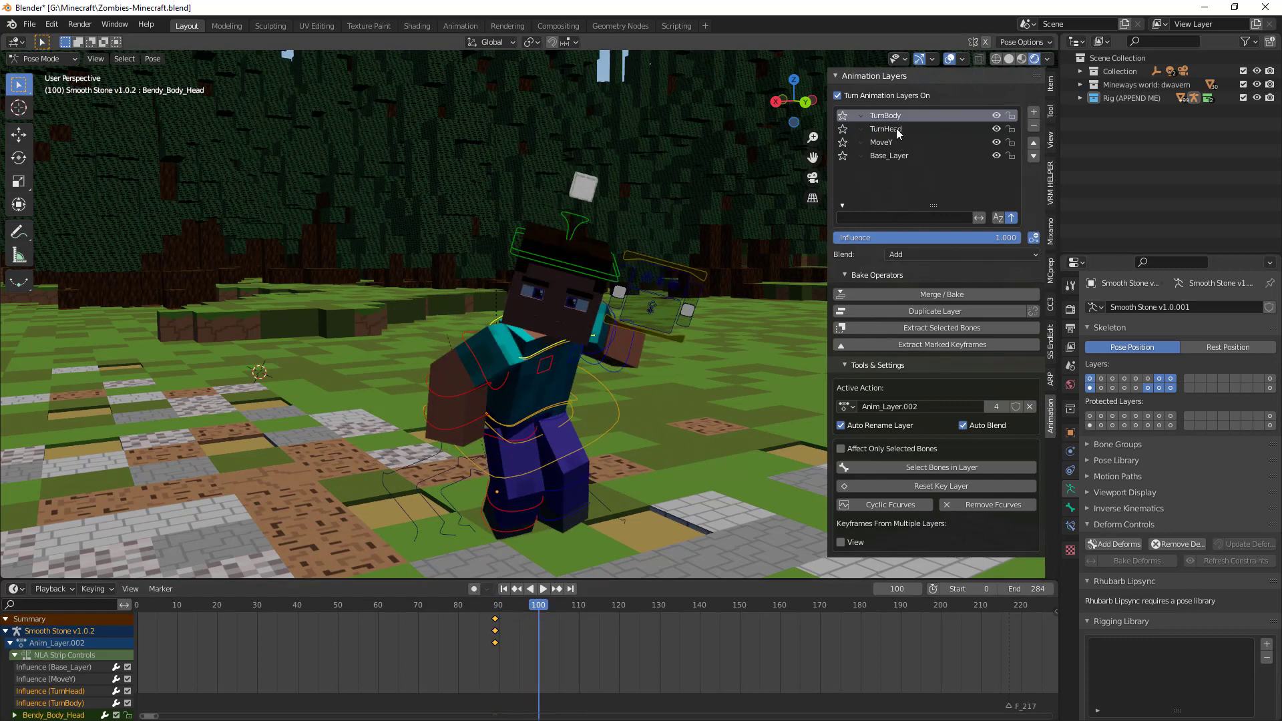
click(896, 129)
drag(542, 613, 558, 611)
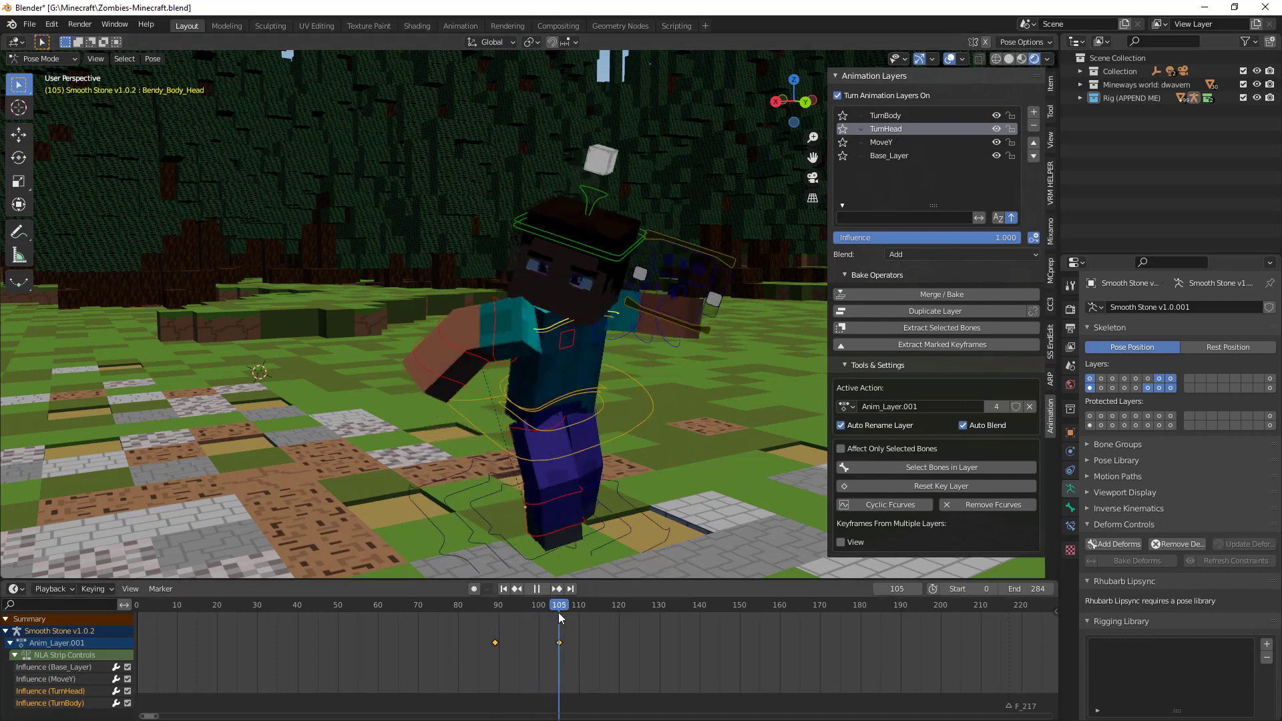
click(886, 117)
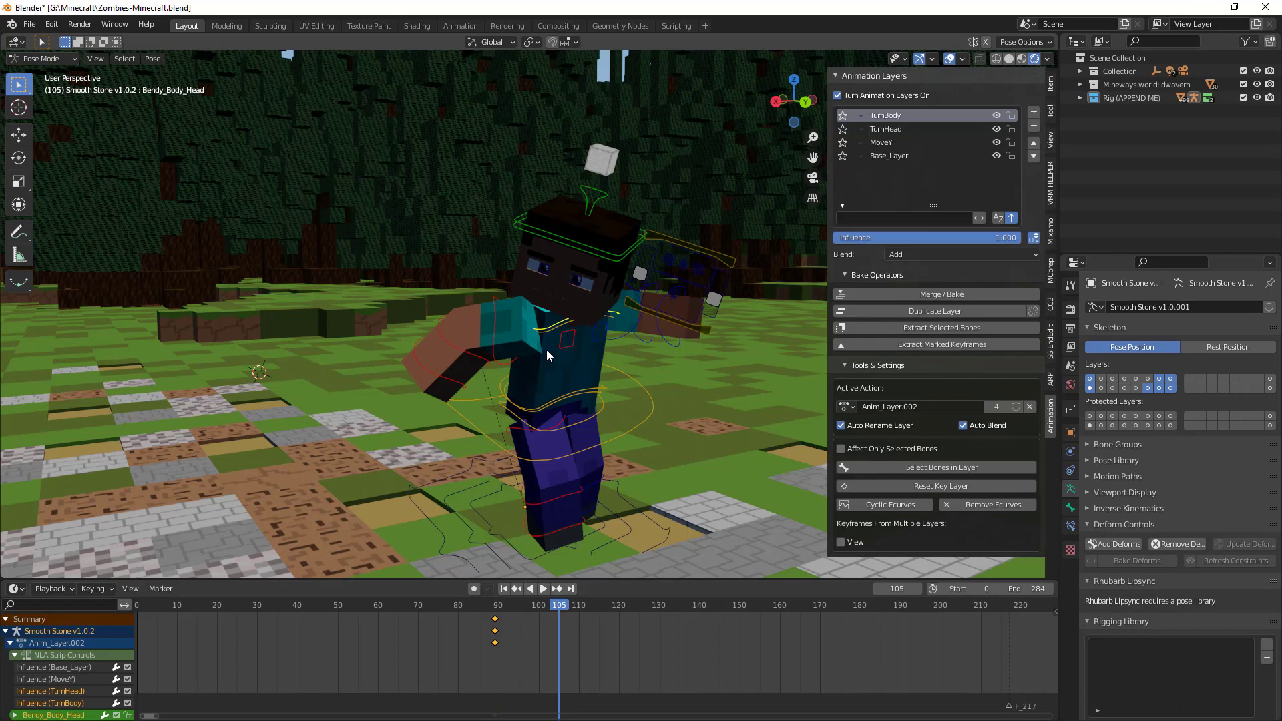
Rotate the Bendy_Body_Head bone about -36° around global Z and key its location and rotation
key(r)
key(z)
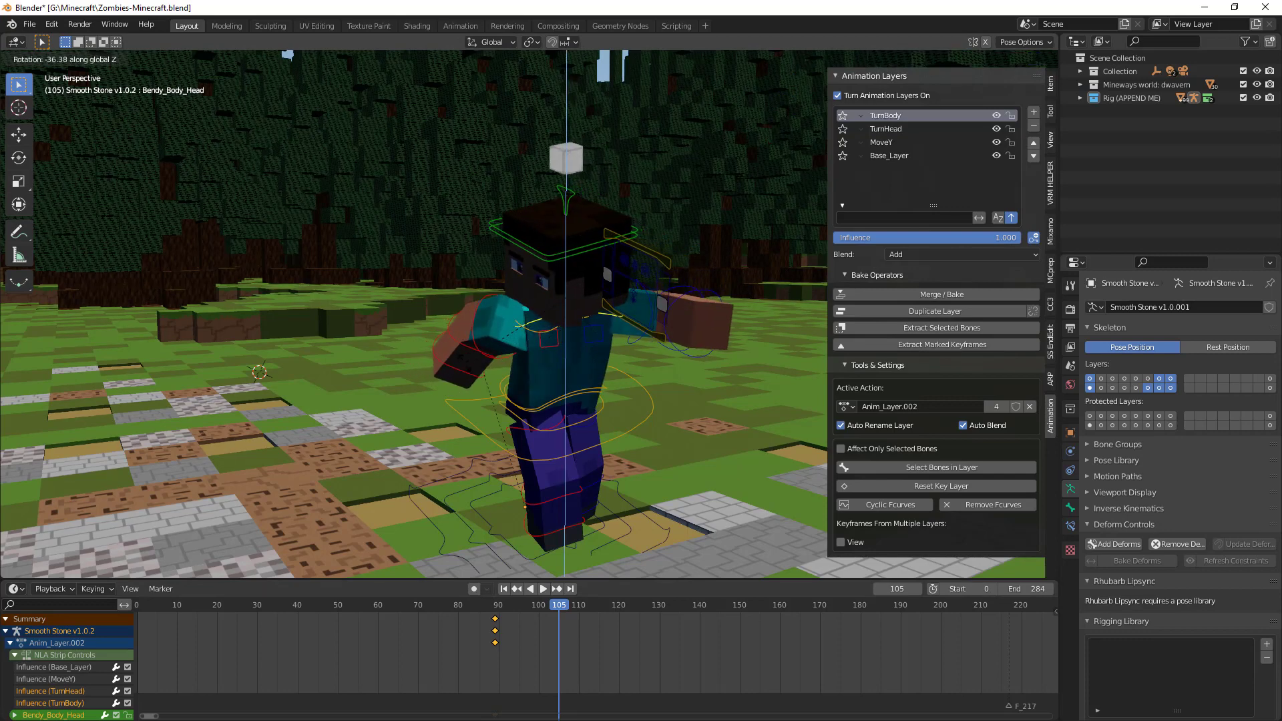
click(467, 368)
scroll(583, 359, down, 2)
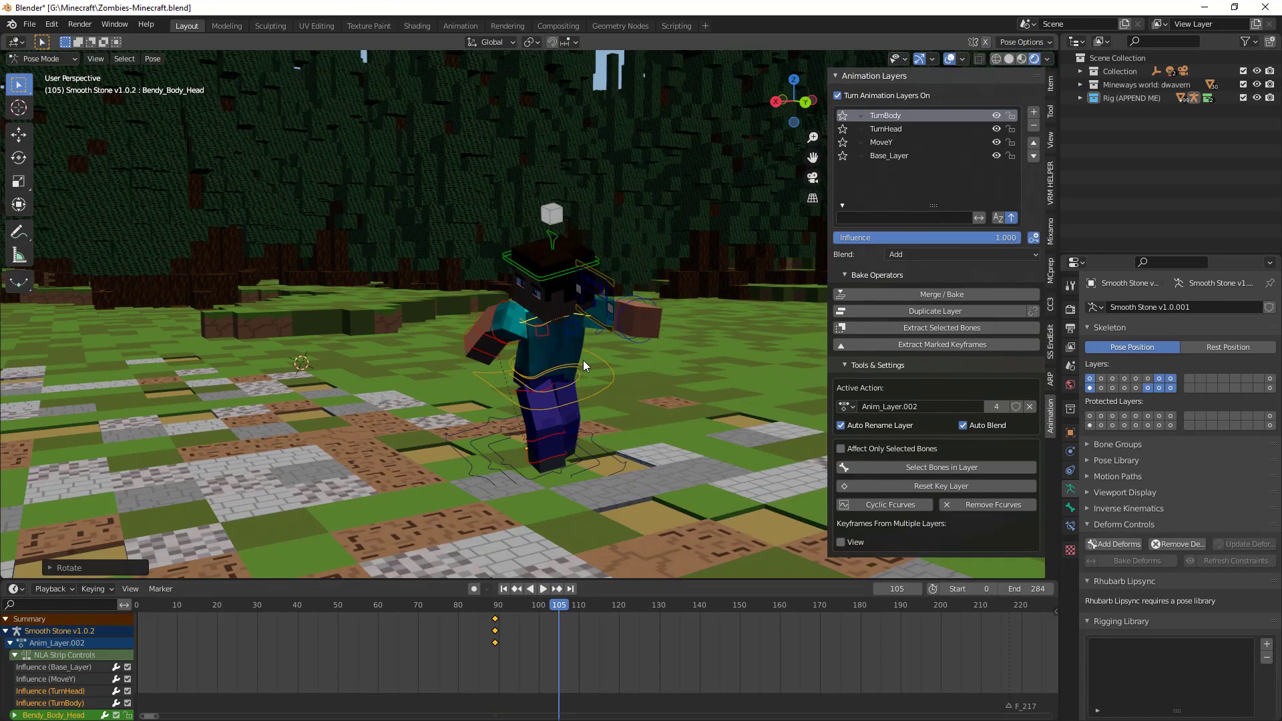
key(i)
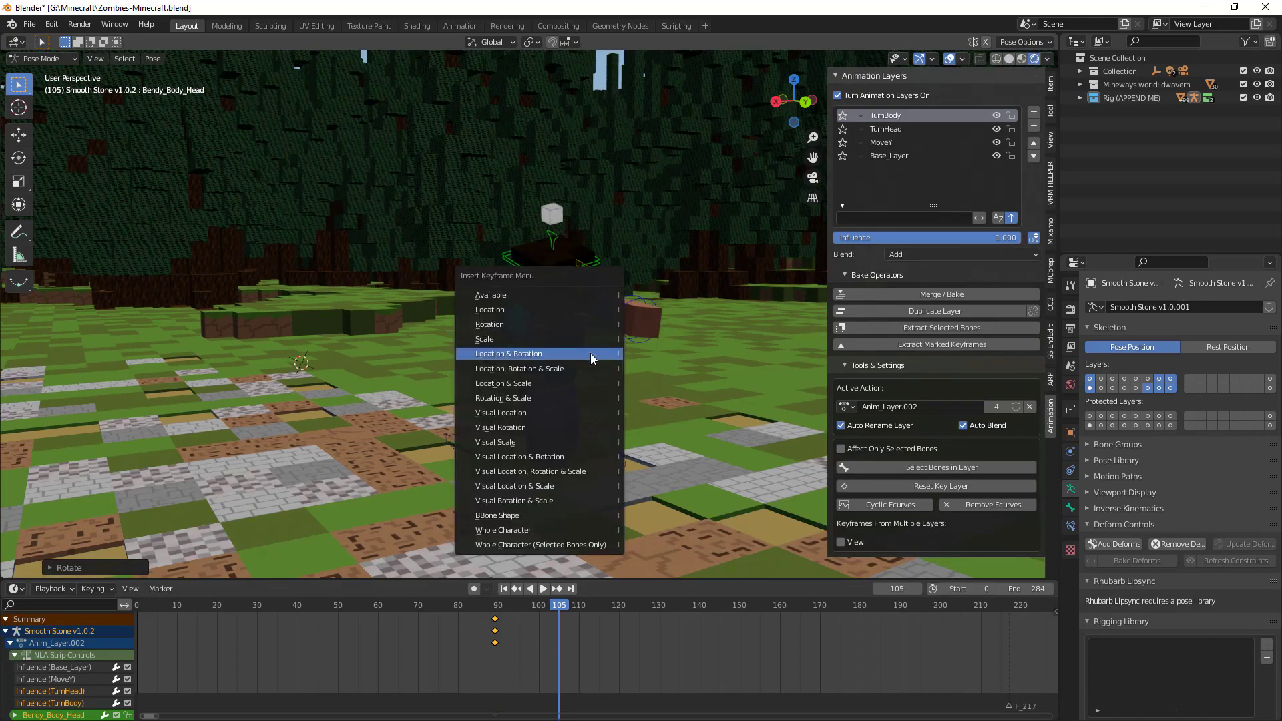
click(587, 355)
Play the body turn backwards and forwards to review it, centring the character
click(530, 588)
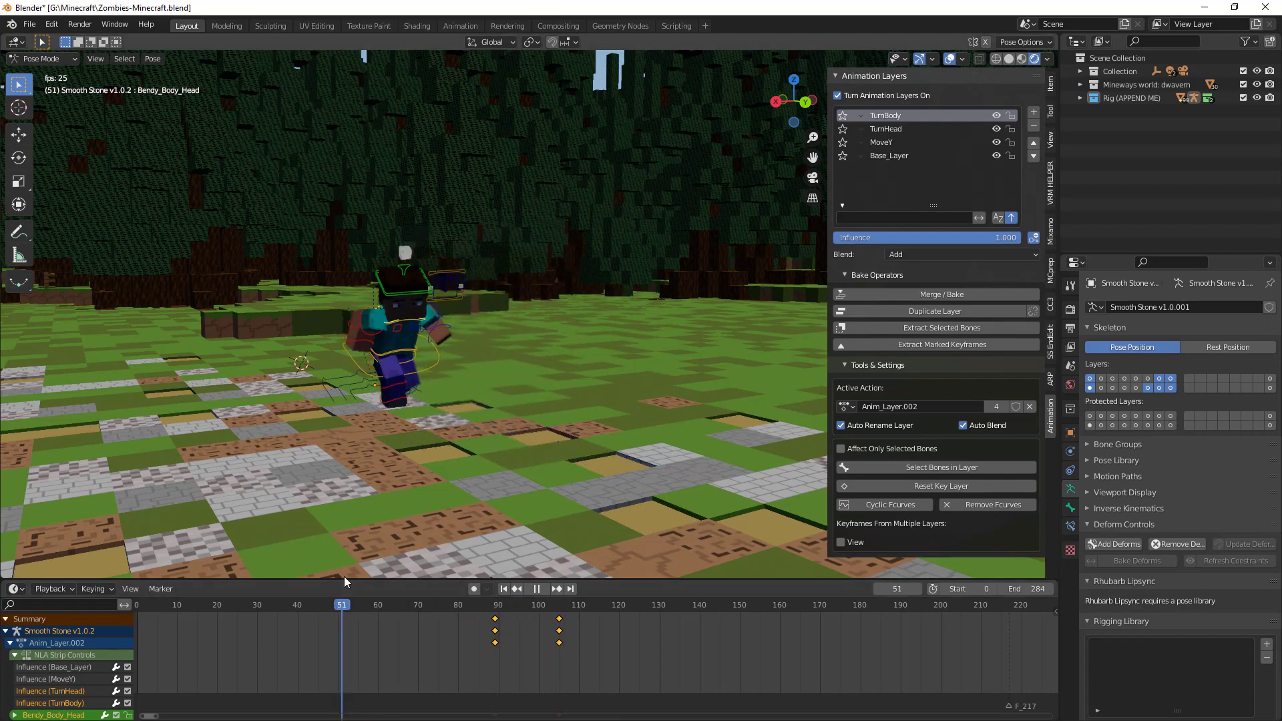
key(space)
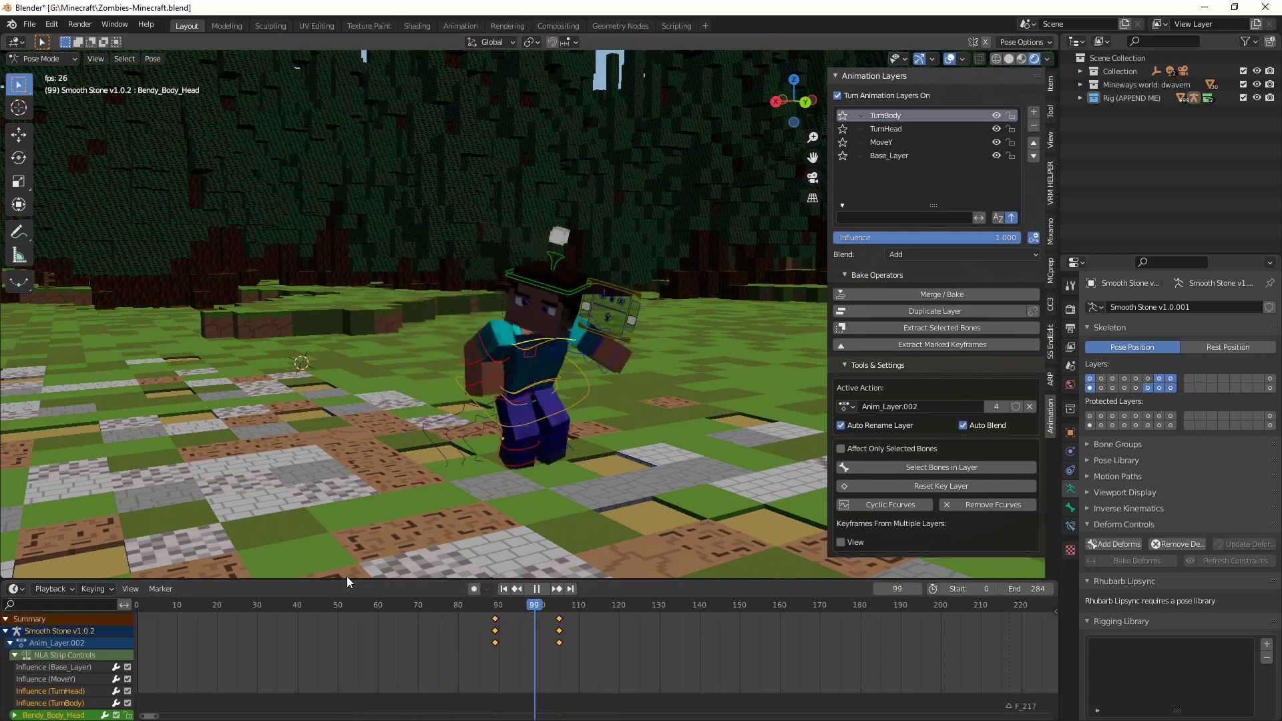
key(space)
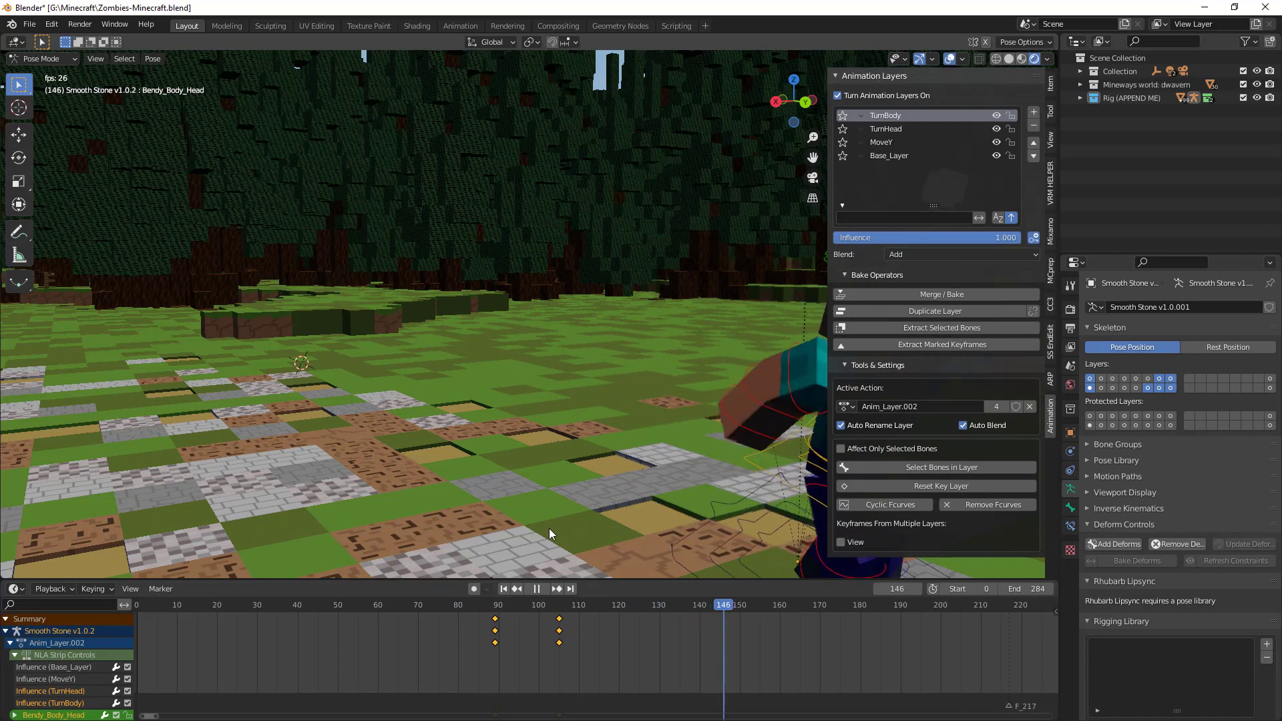
middle_drag(611, 506, 507, 476)
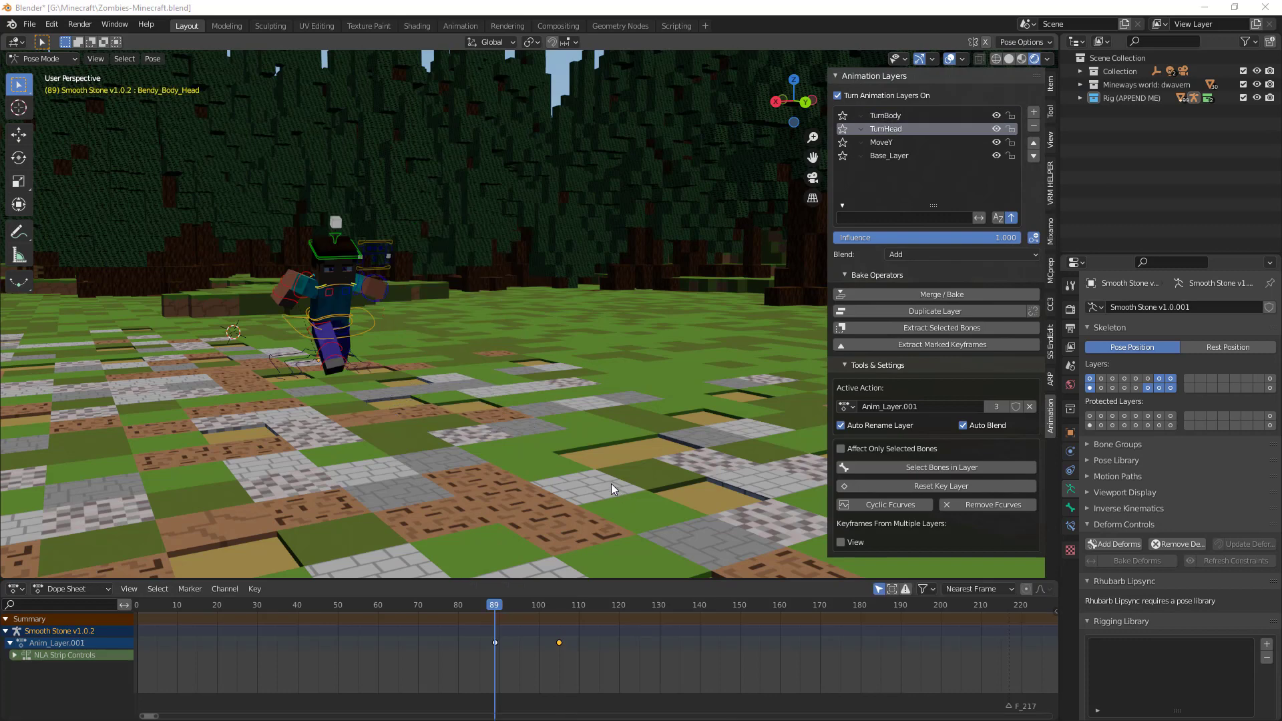
Key all channels of the Head bone at frame 140 to hold the turned pose
click(319, 258)
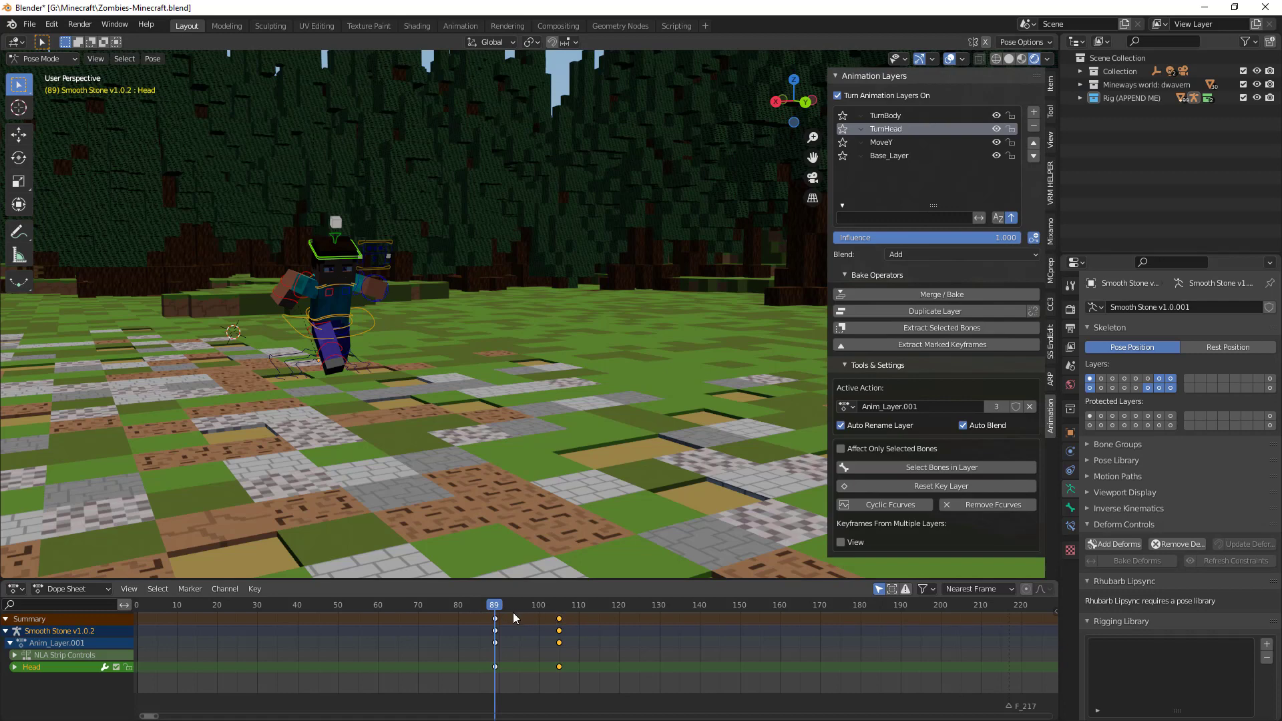
drag(497, 606, 700, 615)
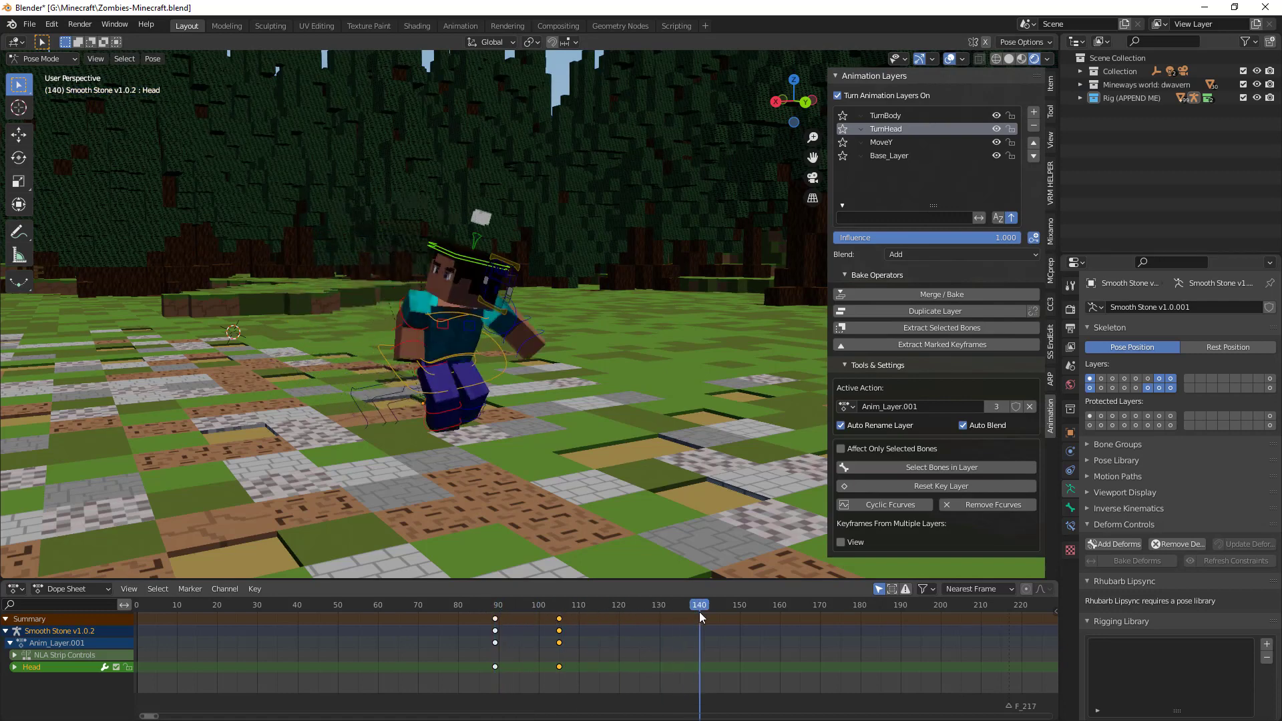
key(i)
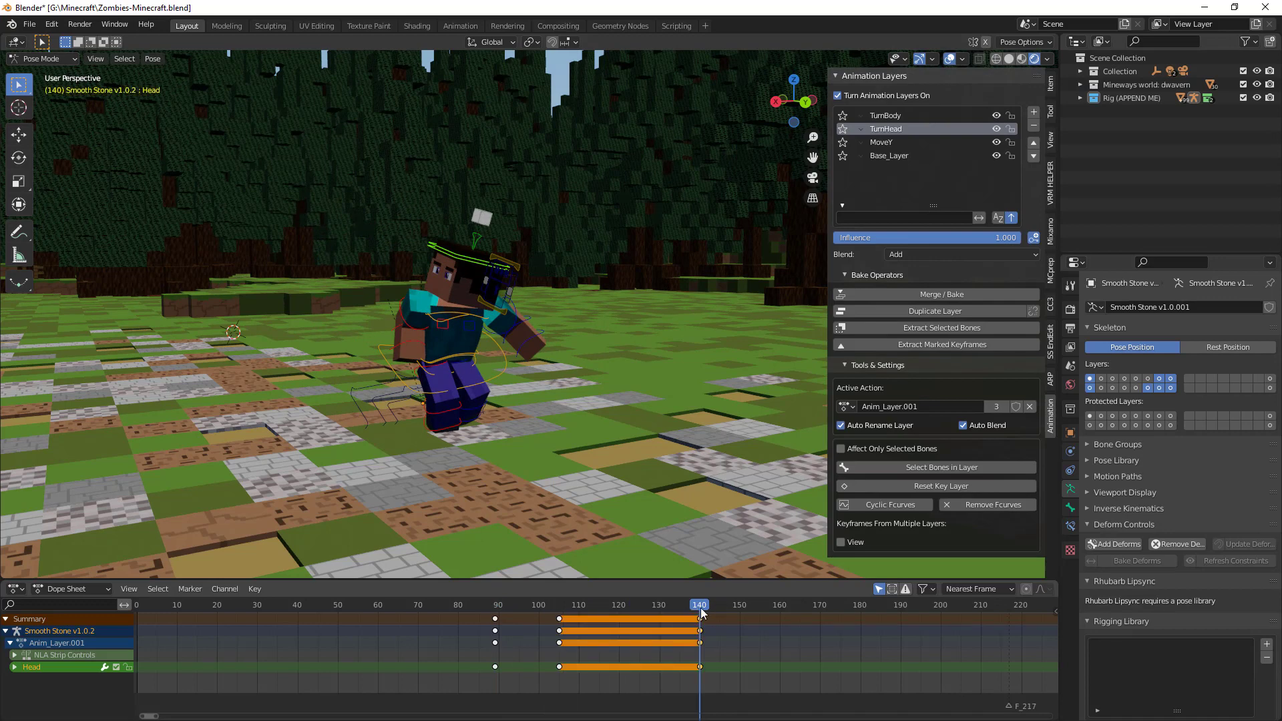
Try shifting the frame-90 head keys earlier, undo it, and key the head pose at frame 154
drag(706, 608, 756, 608)
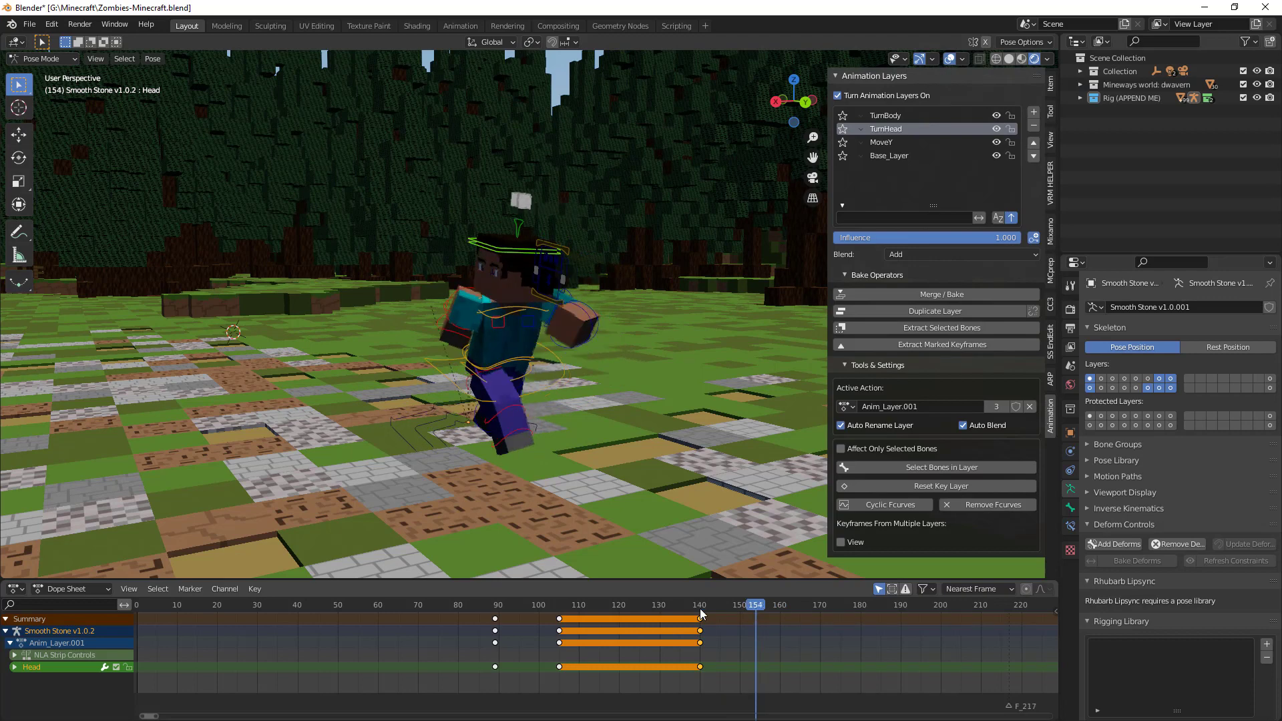
drag(508, 621, 500, 620)
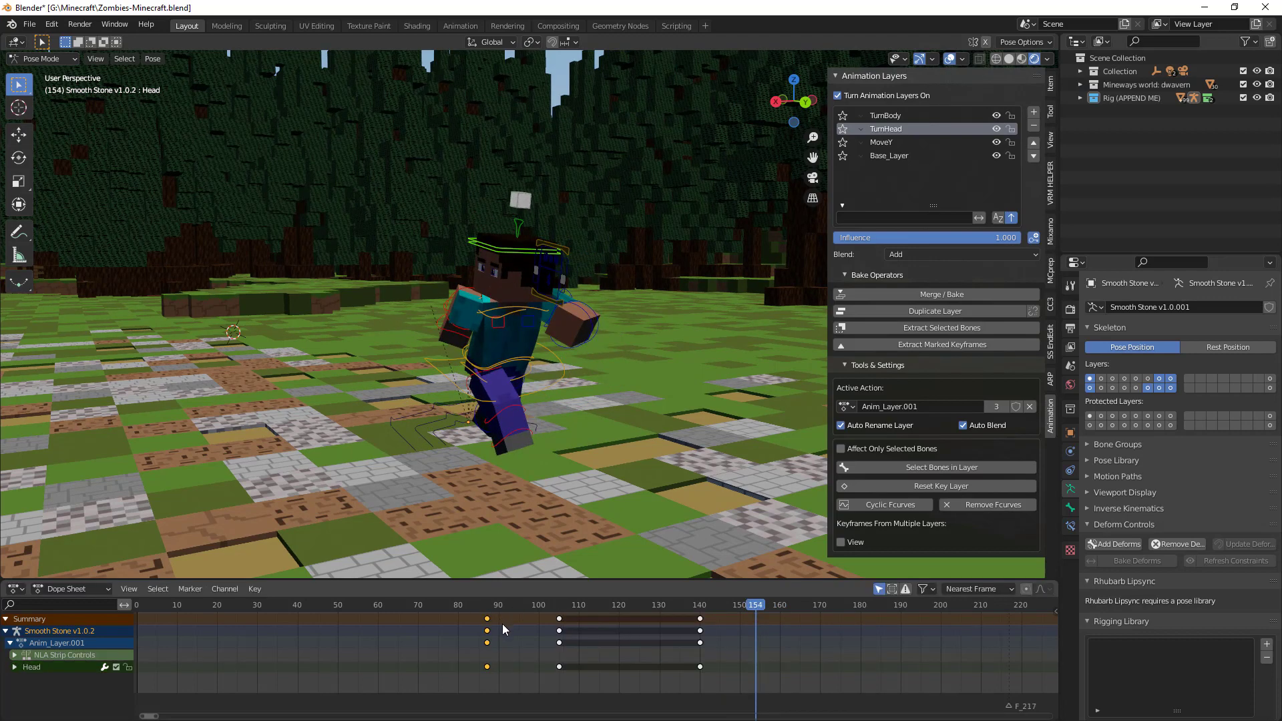
key(ctrl+z)
key(ctrl+v)
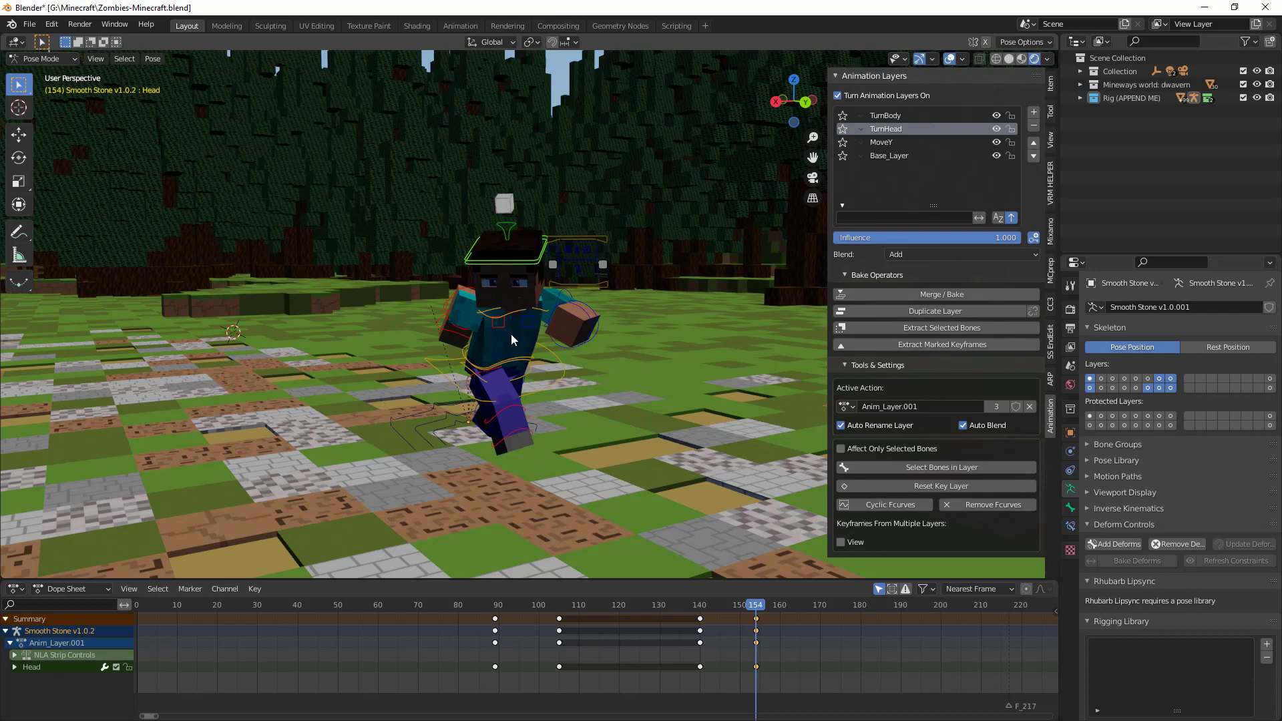
click(842, 129)
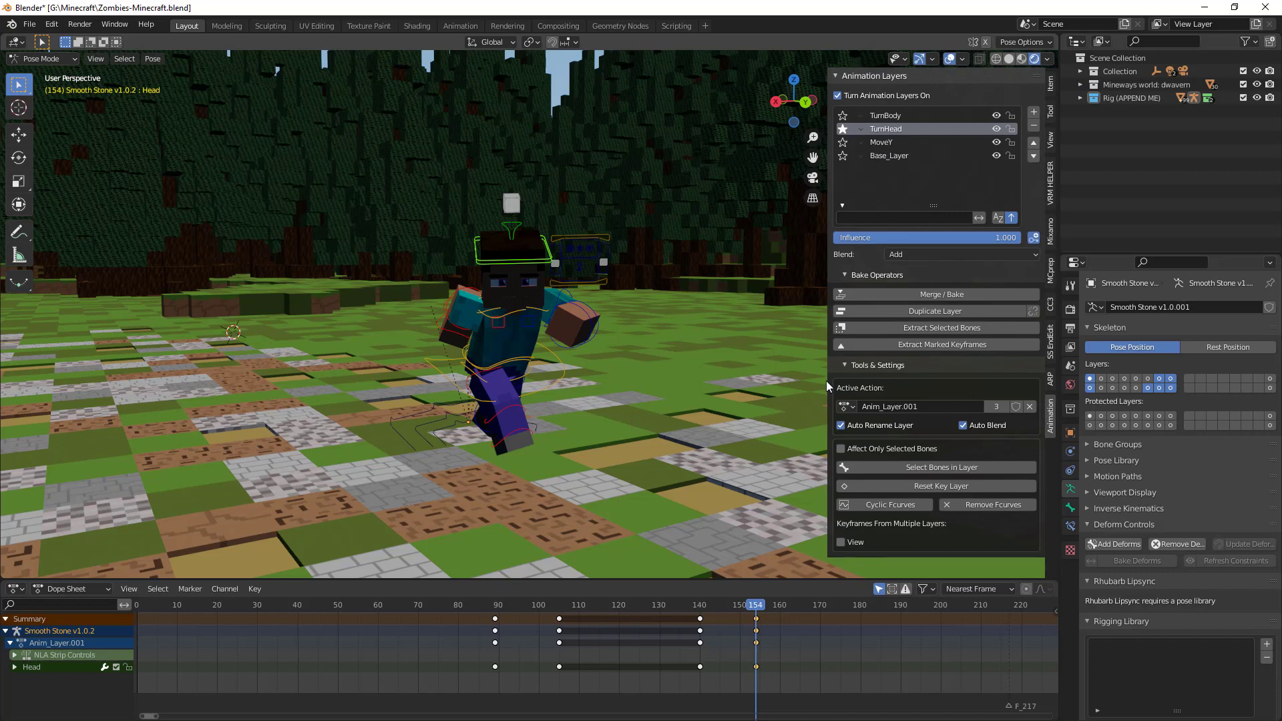
mouse_move(752, 608)
mouse_down()
mouse_move(571, 605)
mouse_move(346, 574)
mouse_move(143, 587)
mouse_move(808, 607)
mouse_move(758, 591)
mouse_up()
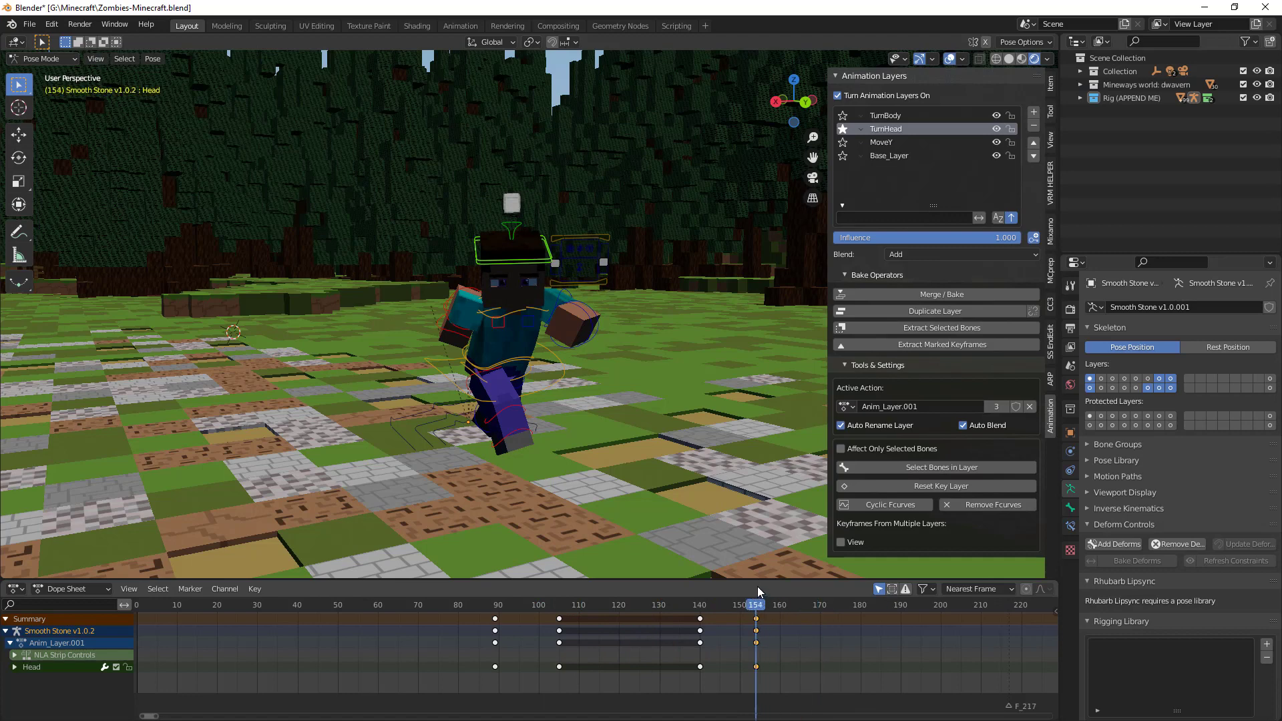
click(842, 128)
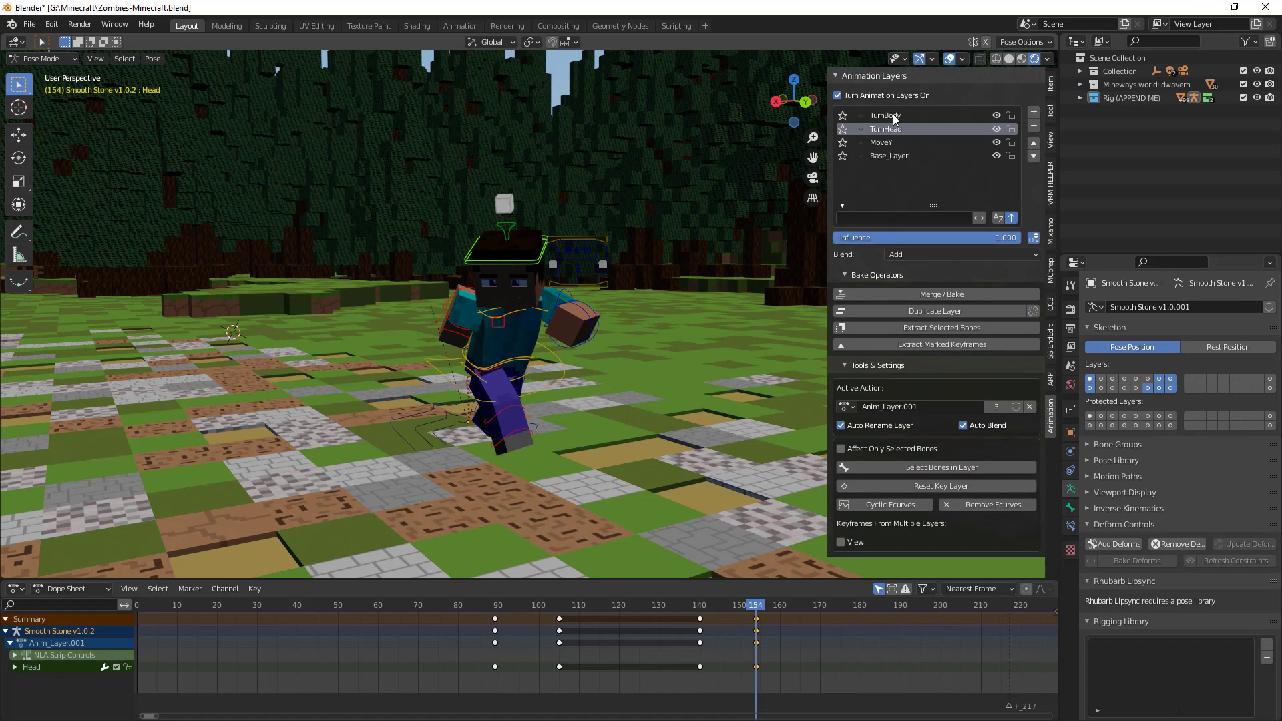
On TurnBody, move the Bendy_Body_Head bone's frame-132 keys to frame 140
drag(756, 605, 698, 606)
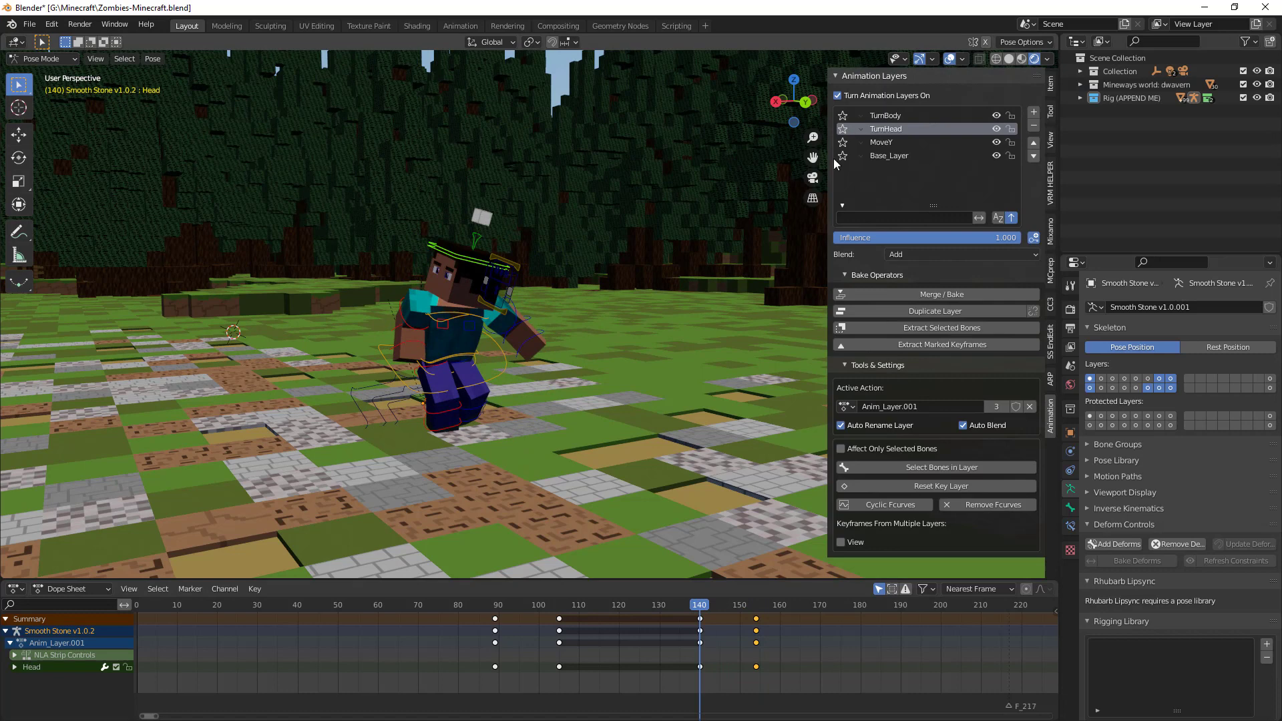
click(889, 115)
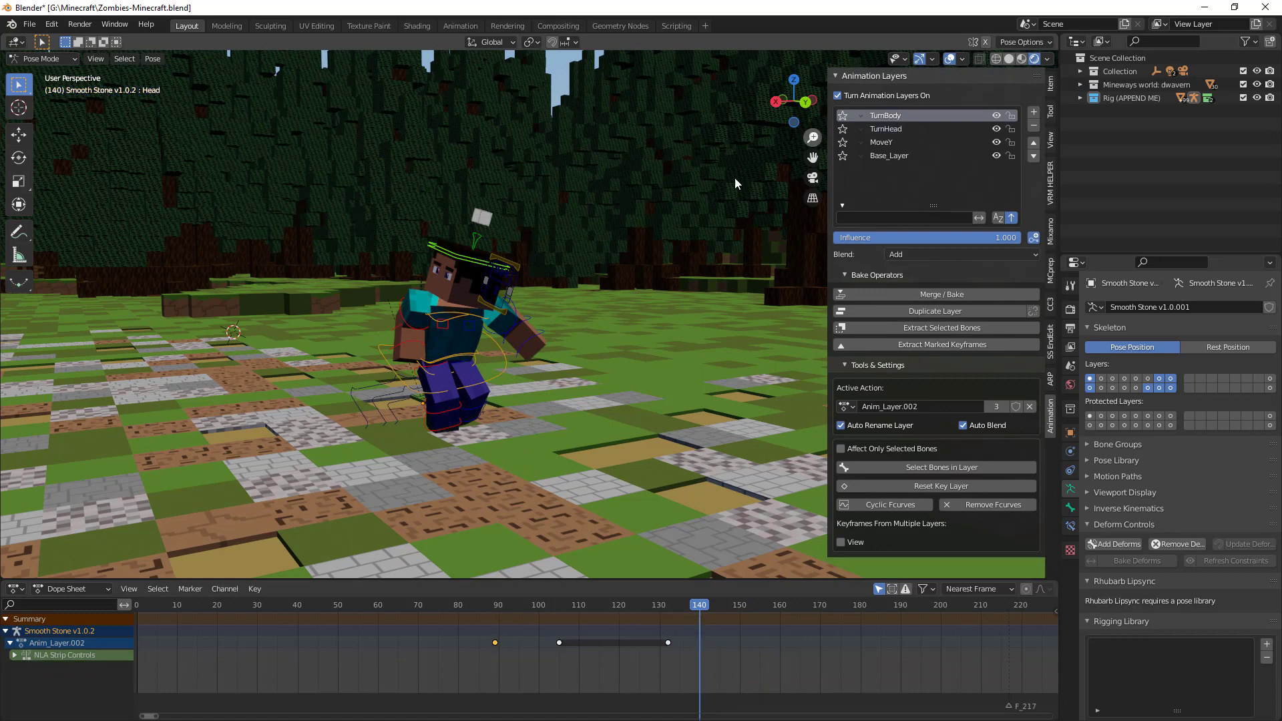
click(441, 321)
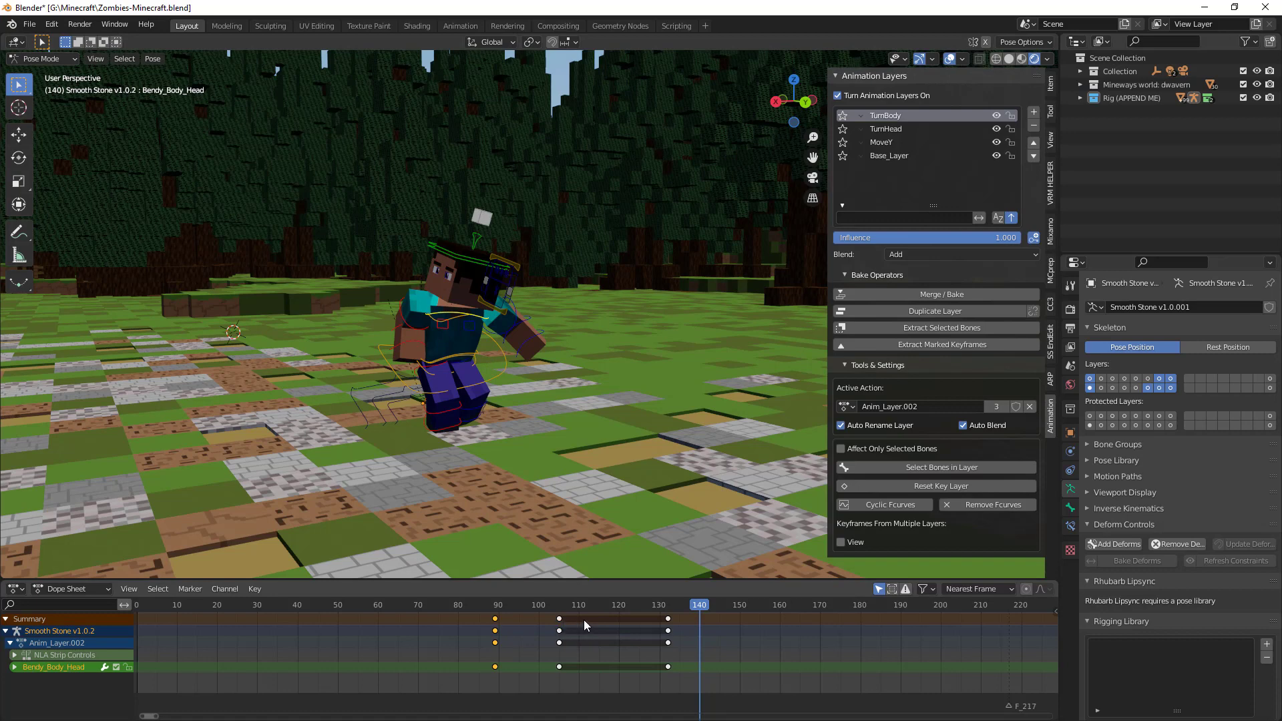
mouse_move(701, 606)
mouse_down()
mouse_move(680, 606)
mouse_move(702, 609)
mouse_up()
drag(673, 678, 740, 607)
click(699, 619)
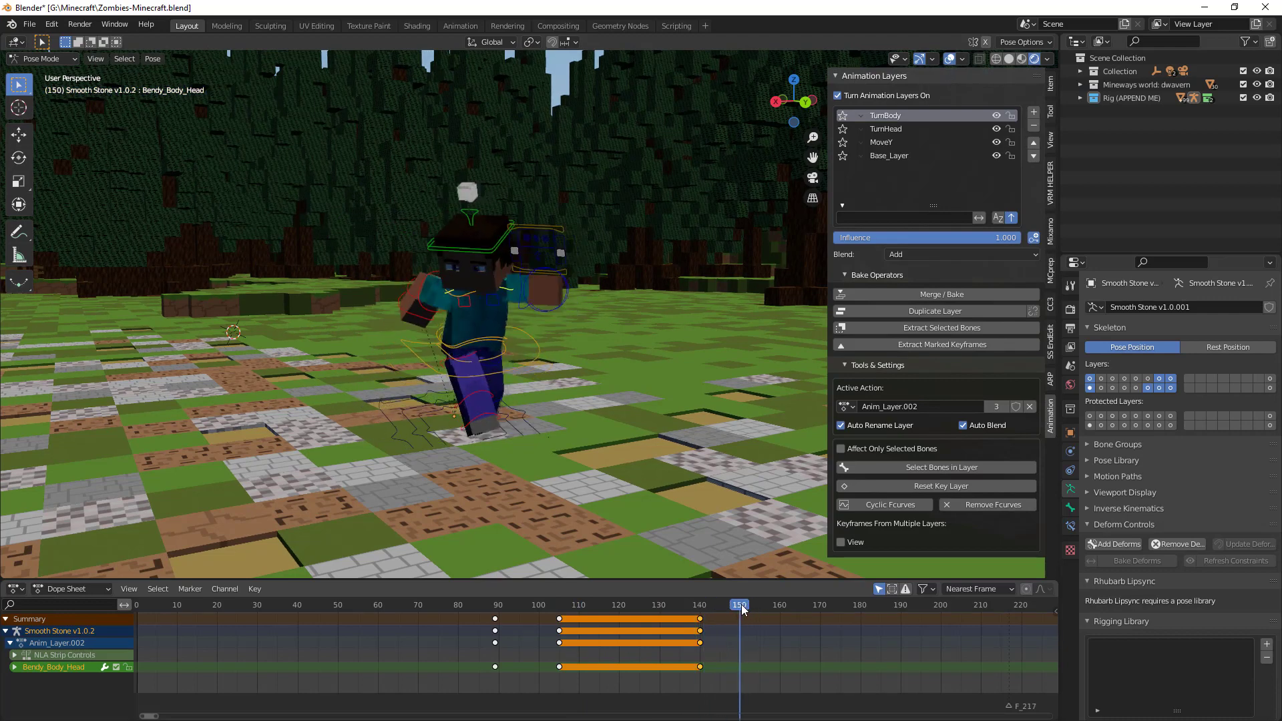
Copy the frame-90 body keys, paste them at frame 150, and preview the run
click(495, 630)
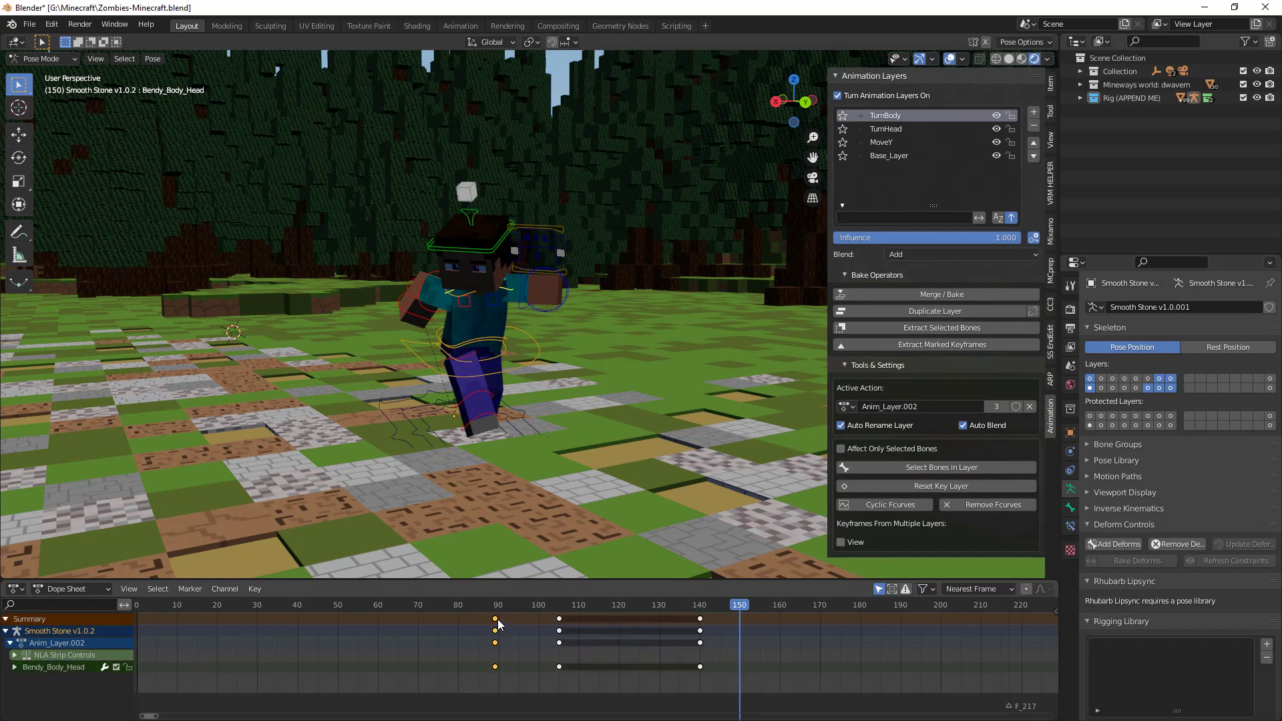
key(ctrl+c)
key(ctrl+v)
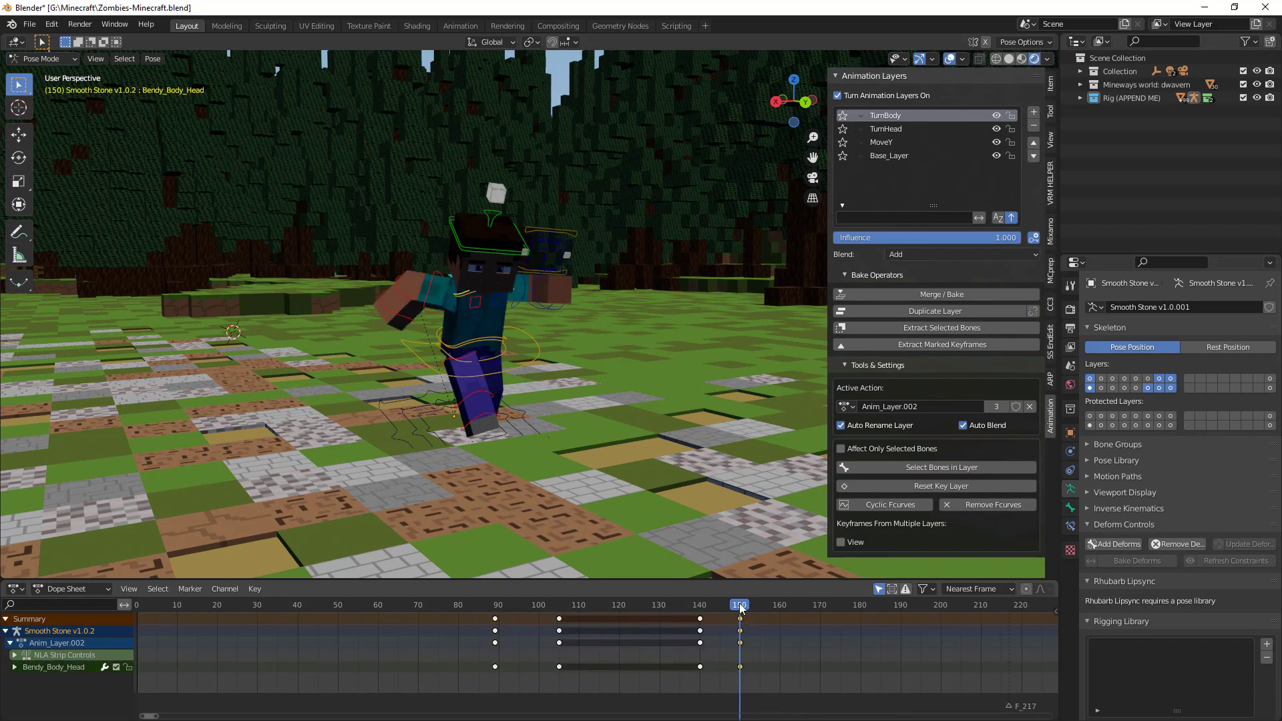
drag(739, 607, 454, 612)
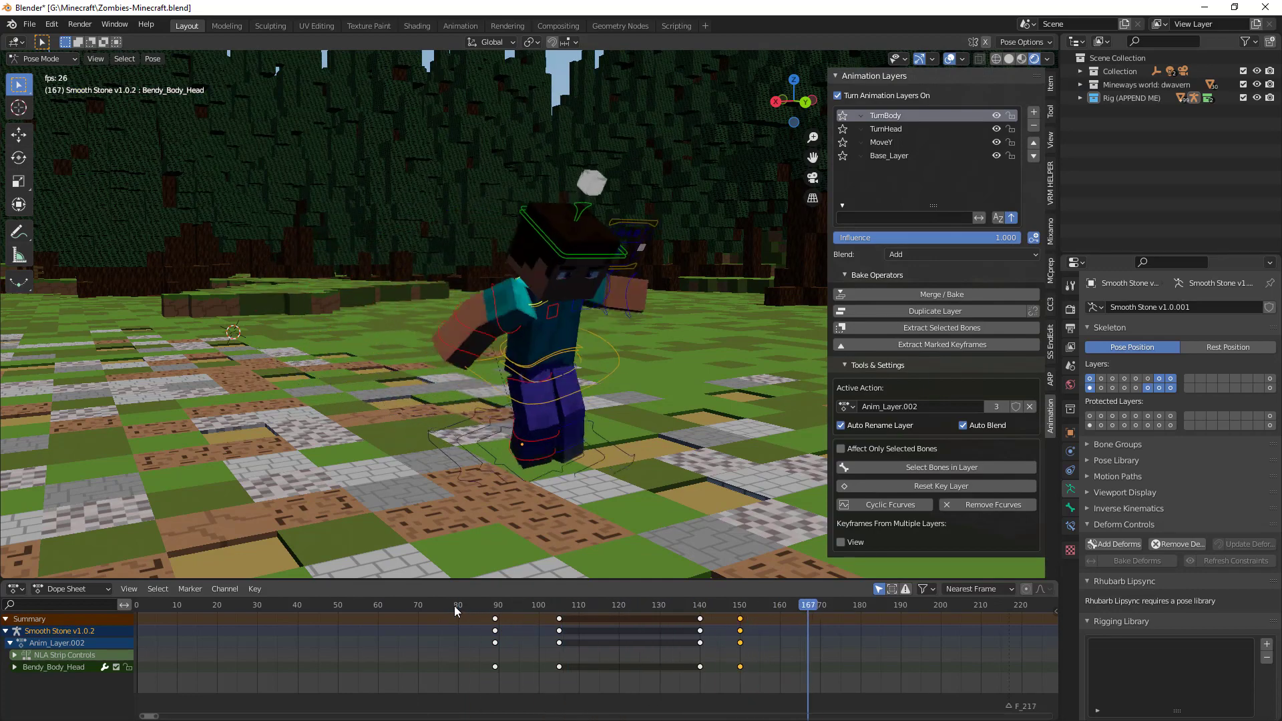
key(space)
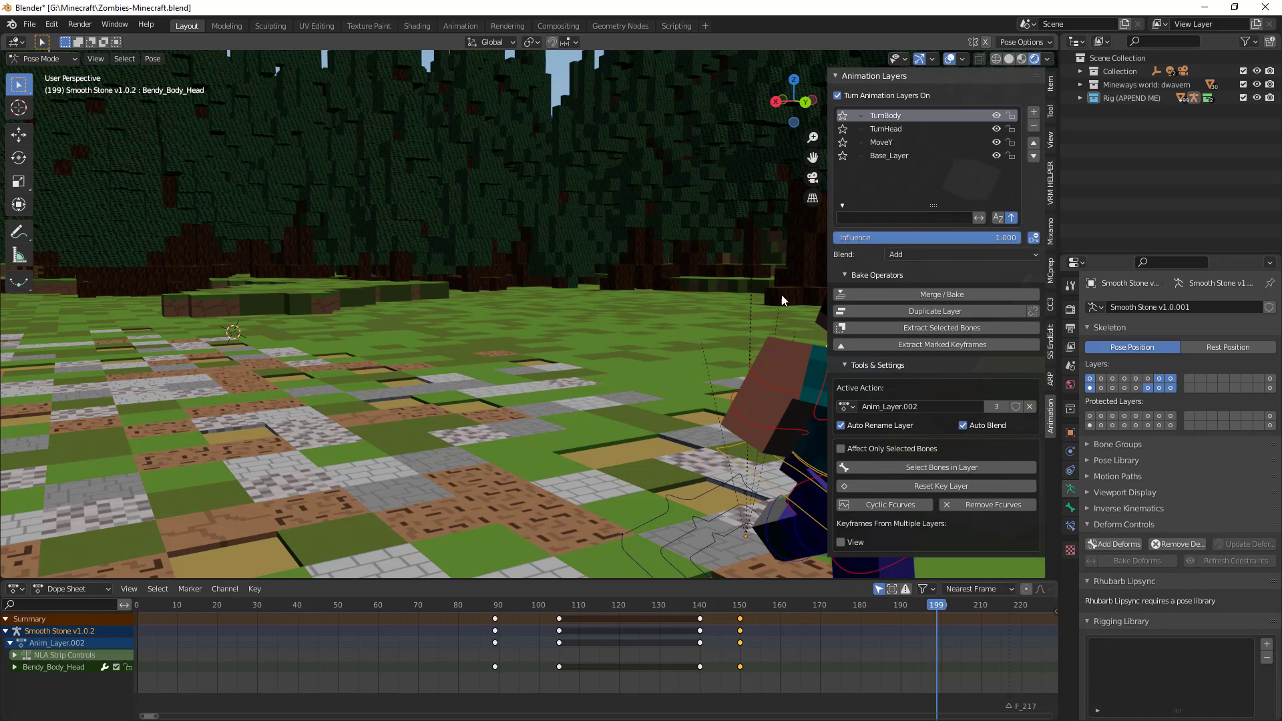
key(KP_Decimal)
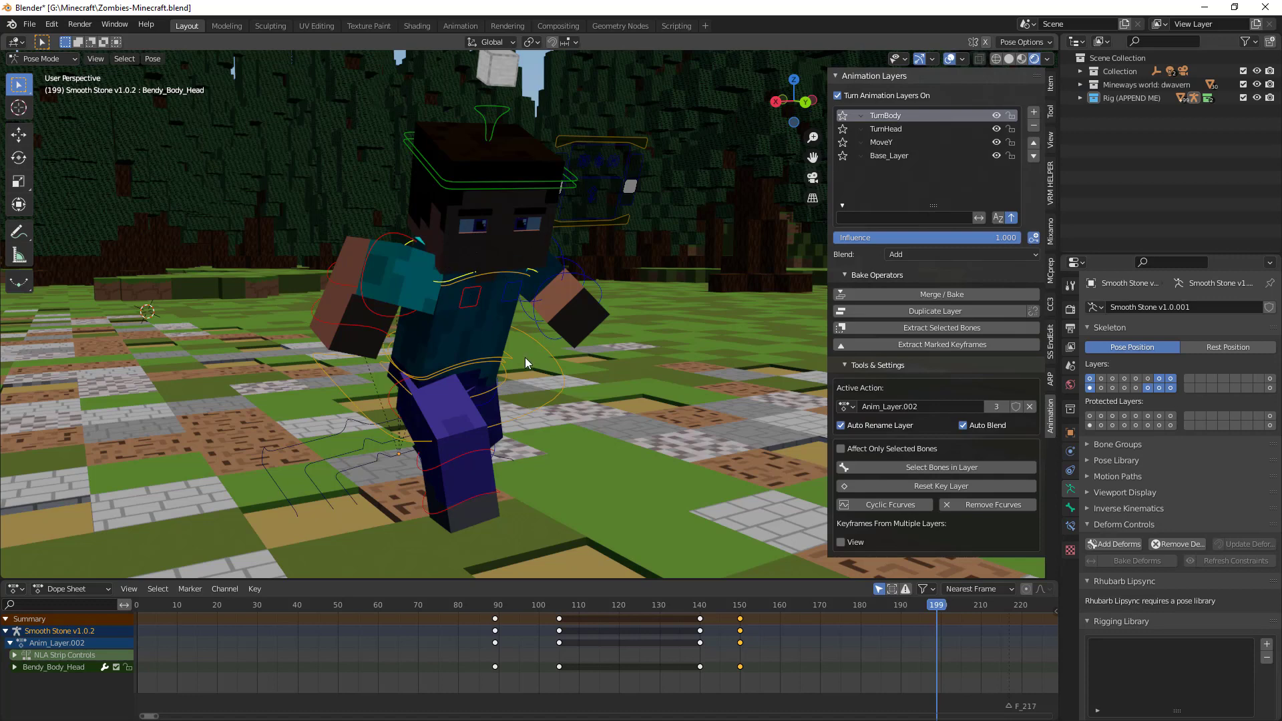
scroll(546, 330, down, 2)
scroll(550, 335, up, 4)
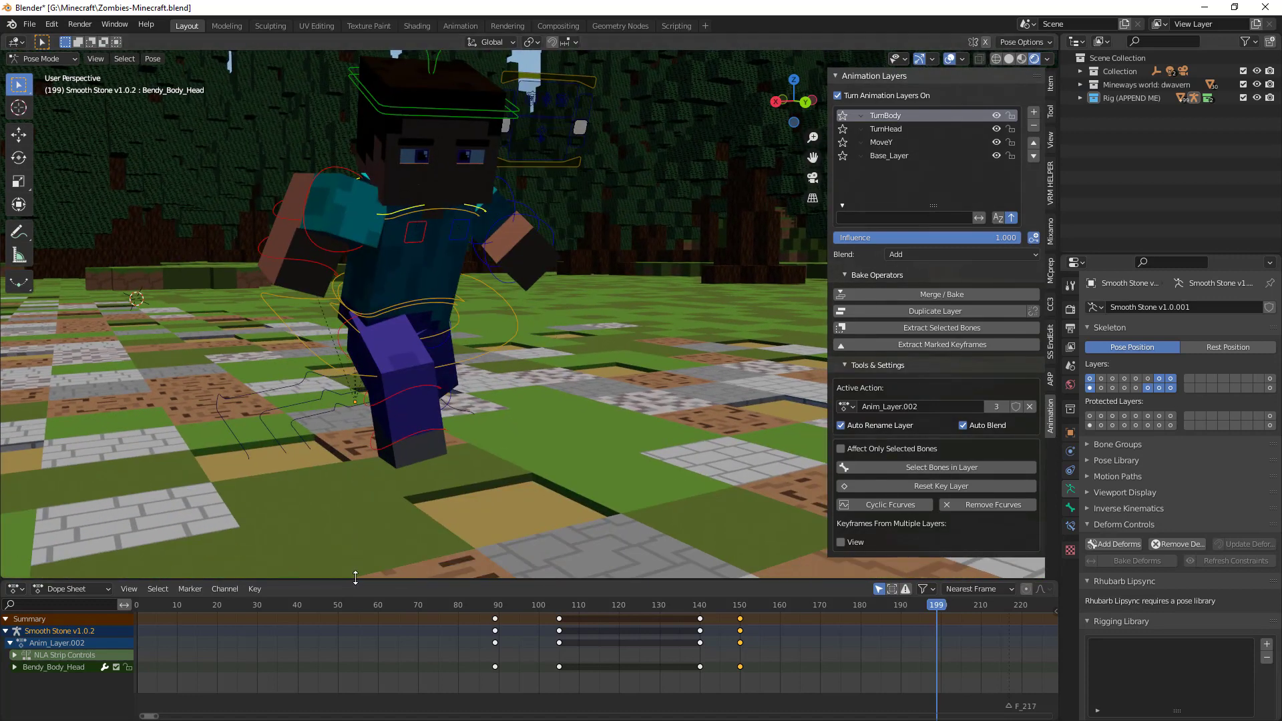
drag(364, 578, 365, 567)
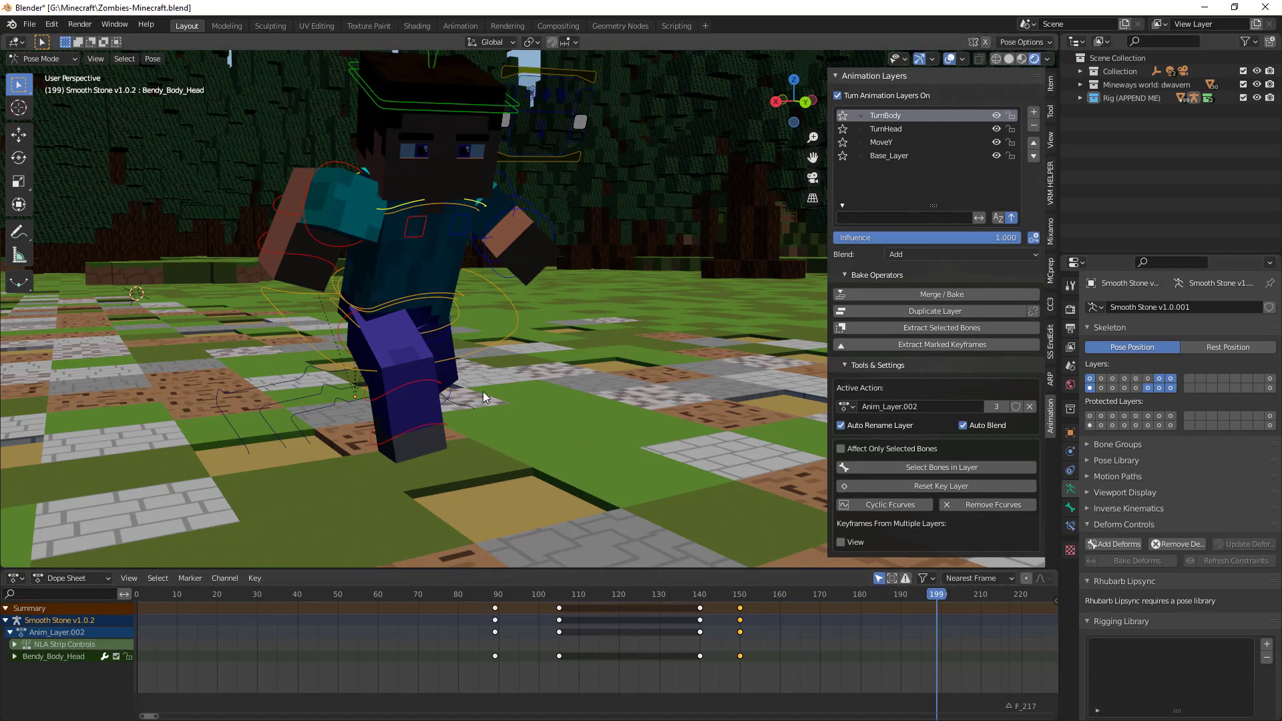
scroll(511, 371, up, 5)
scroll(521, 373, down, 2)
mouse_move(522, 371)
middle_down()
mouse_move(578, 410)
mouse_move(515, 388)
mouse_move(512, 370)
middle_up()
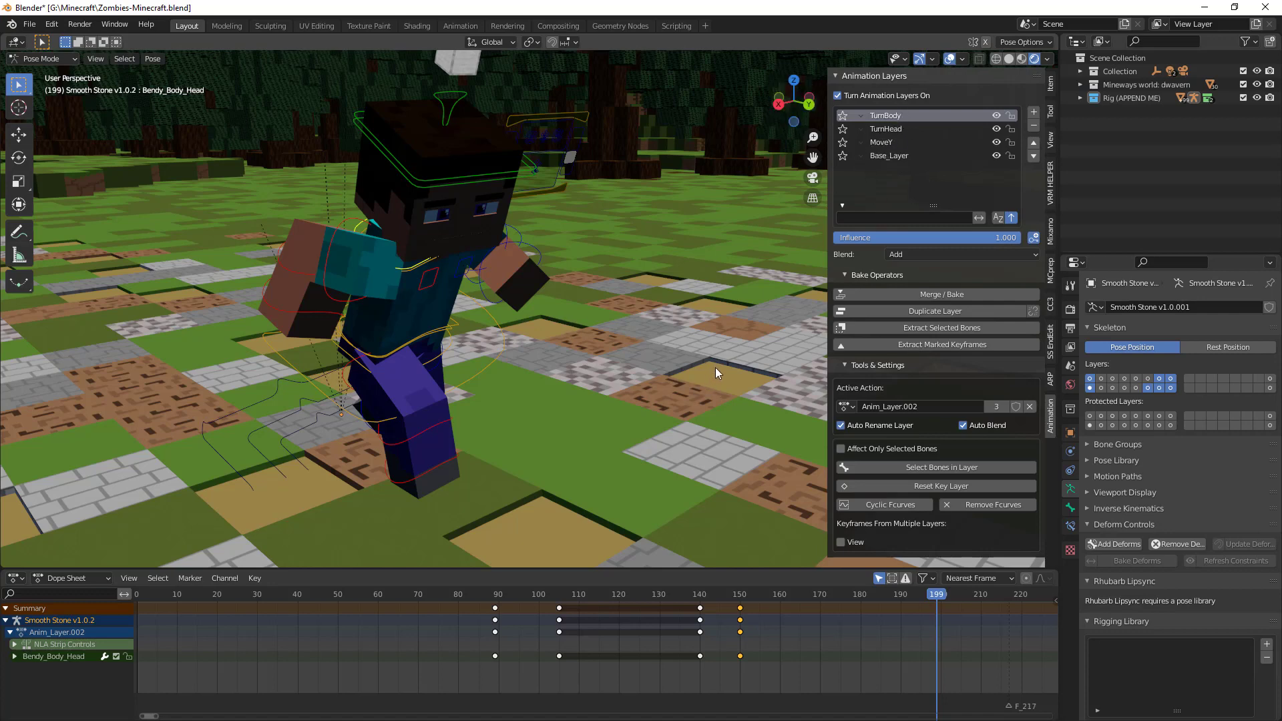
Run Merge / Bake with Merge Cyclic & Fcurve modifiers unchecked, baking all layers into injured_run
click(950, 295)
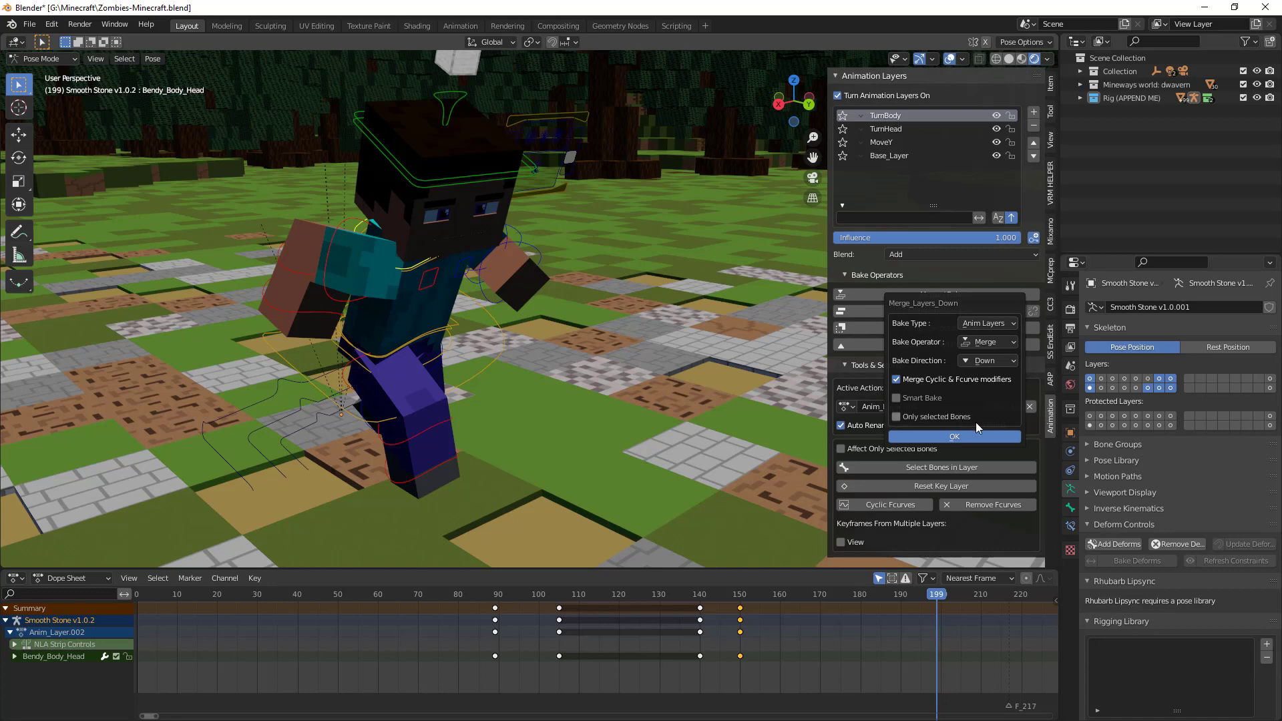
click(899, 386)
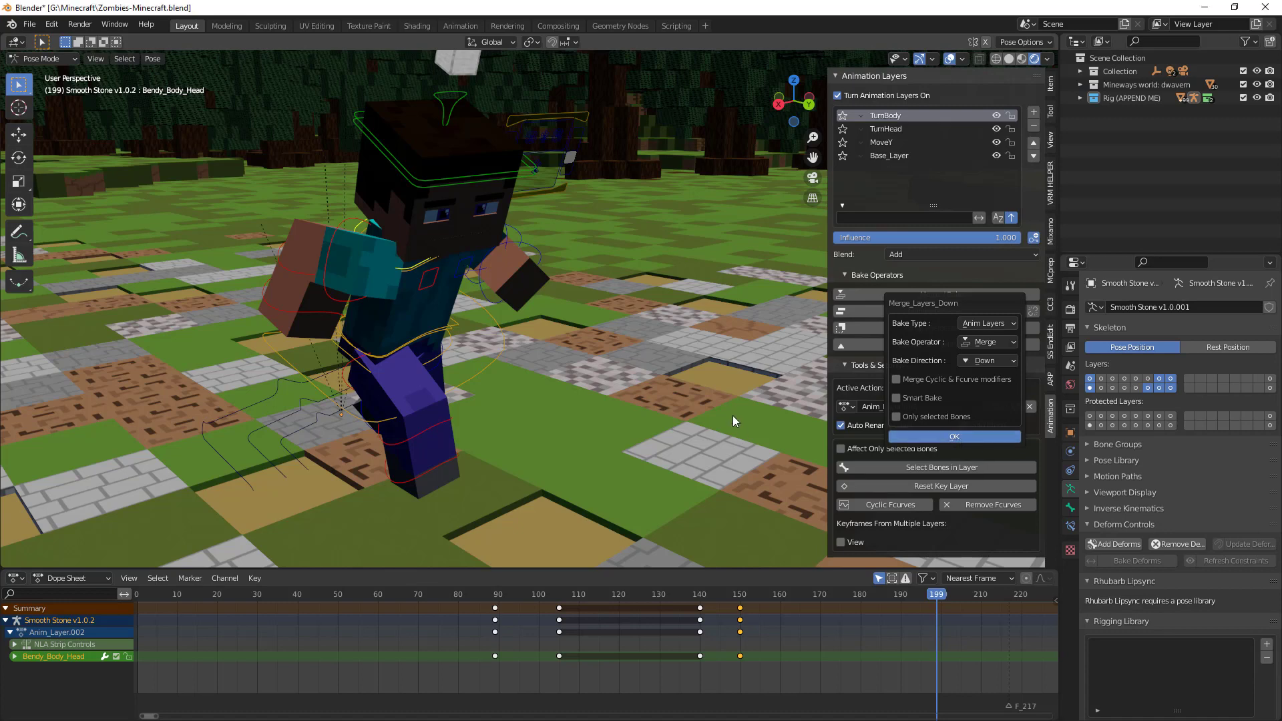
click(954, 436)
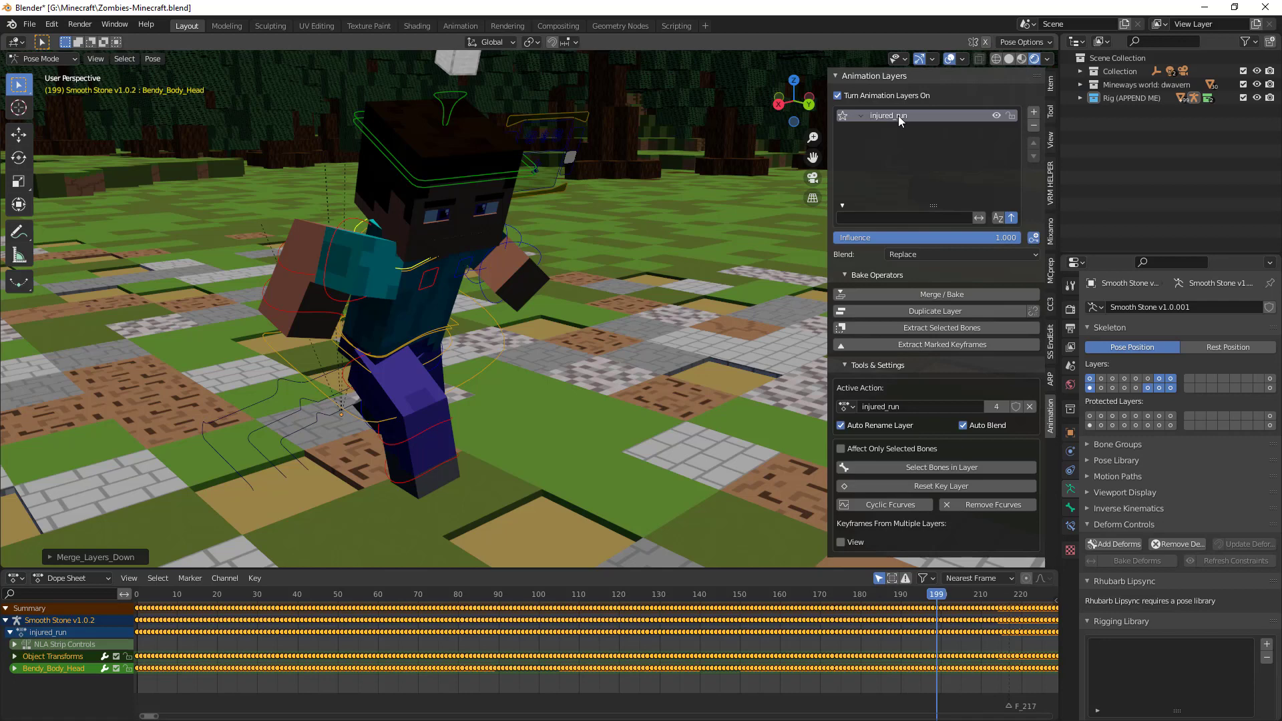
key(Left)
key(Left)
key(Left)
key(Left)
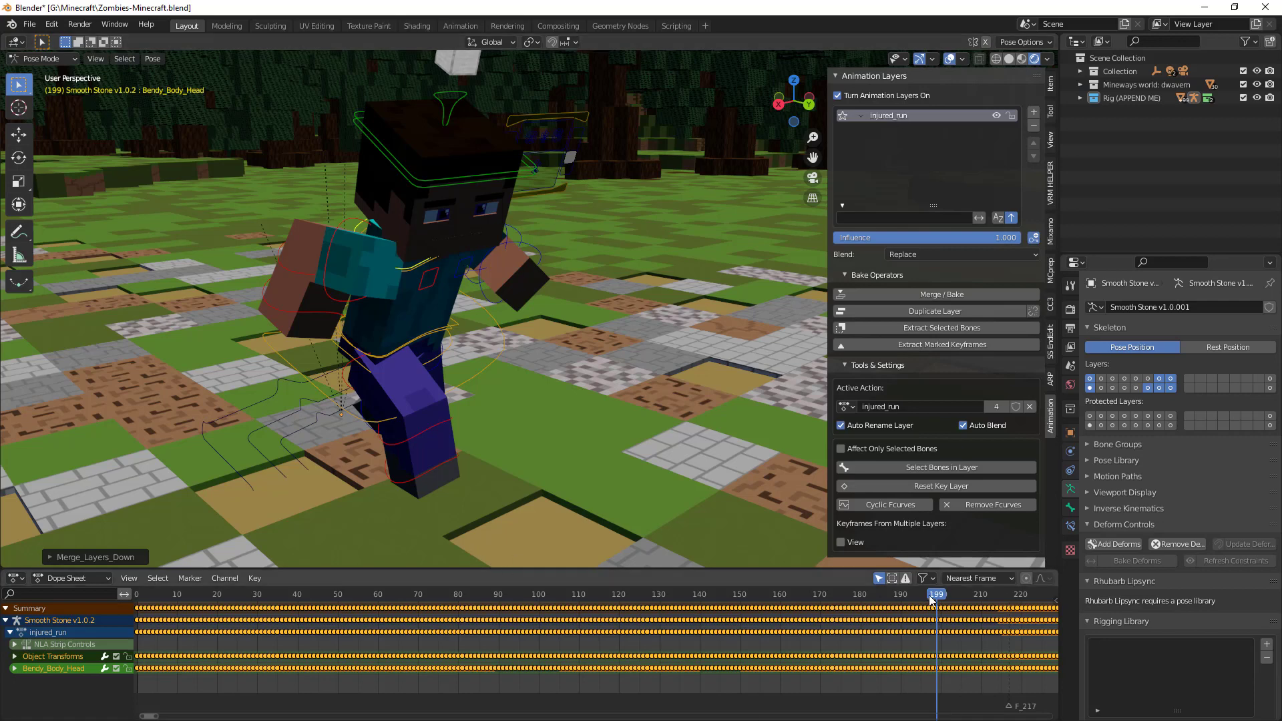
drag(852, 594, 612, 593)
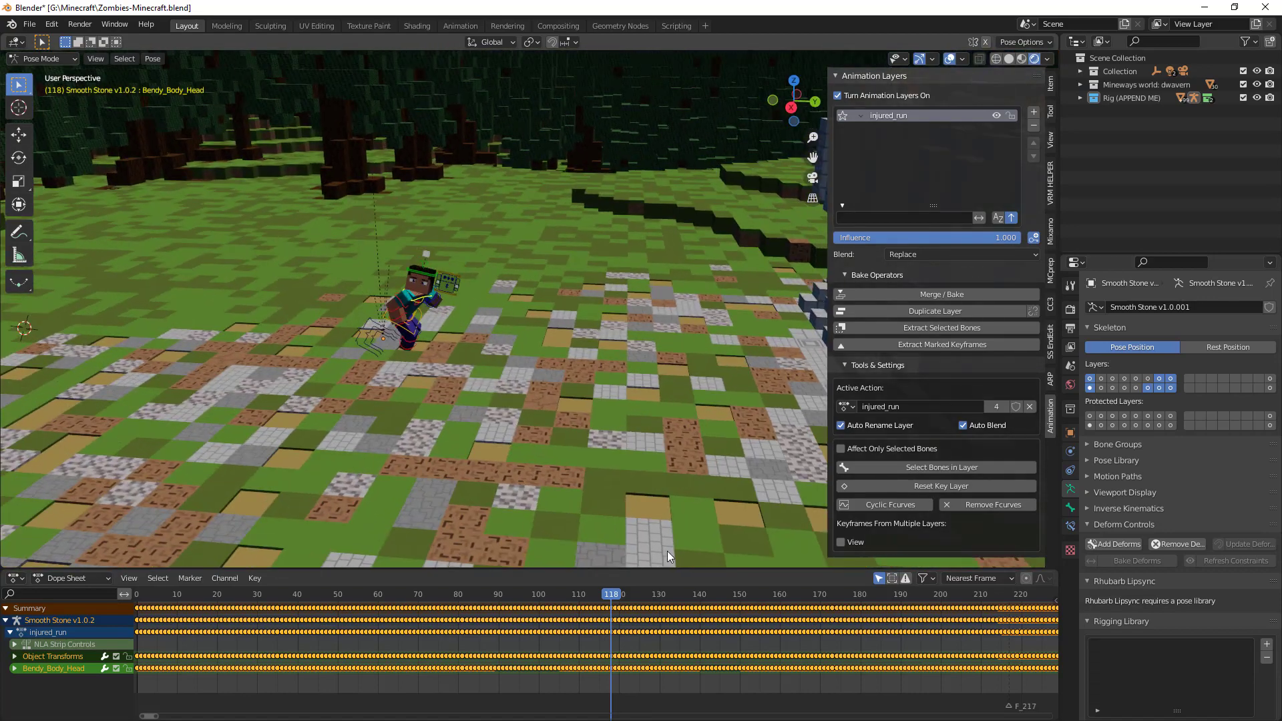
drag(614, 596, 134, 573)
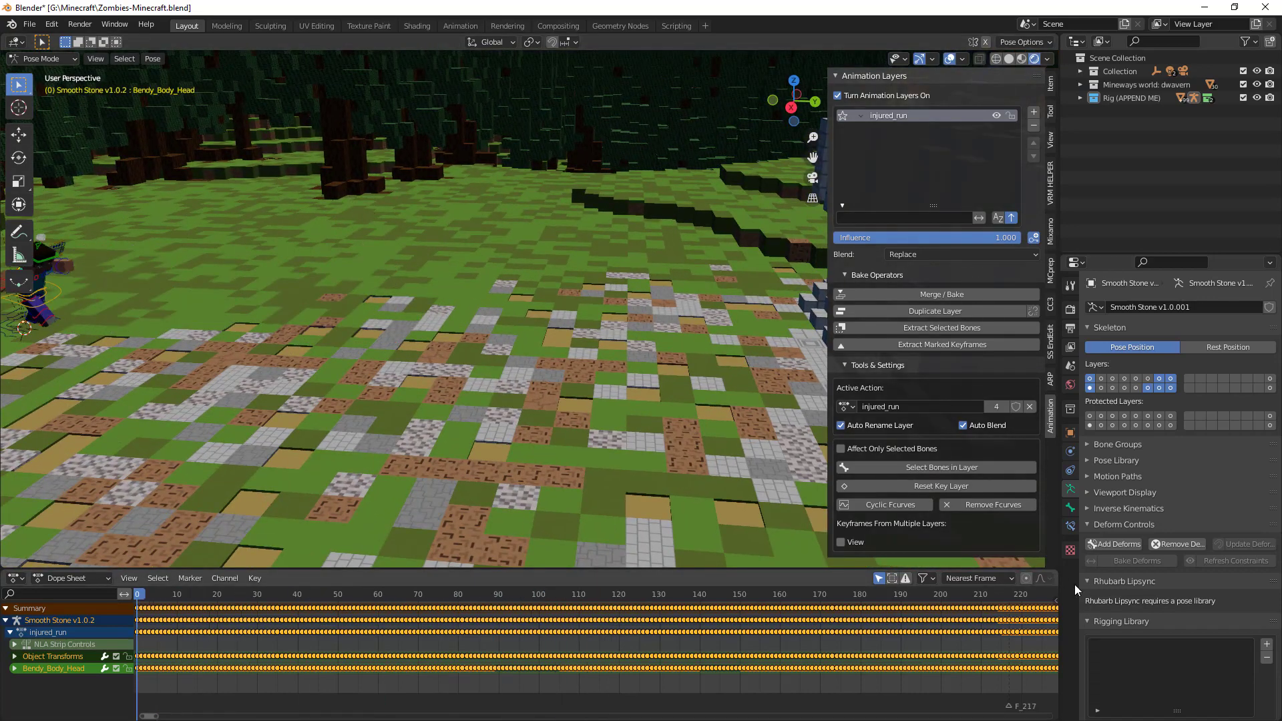
key(space)
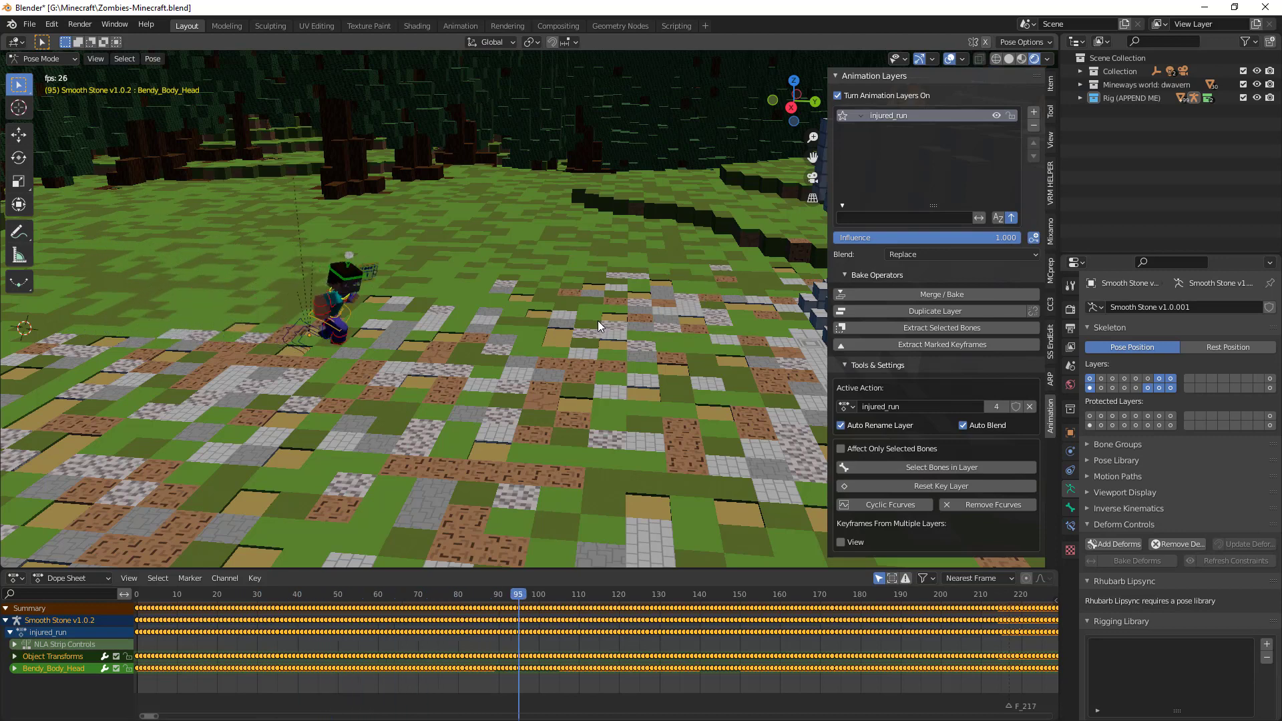
key(space)
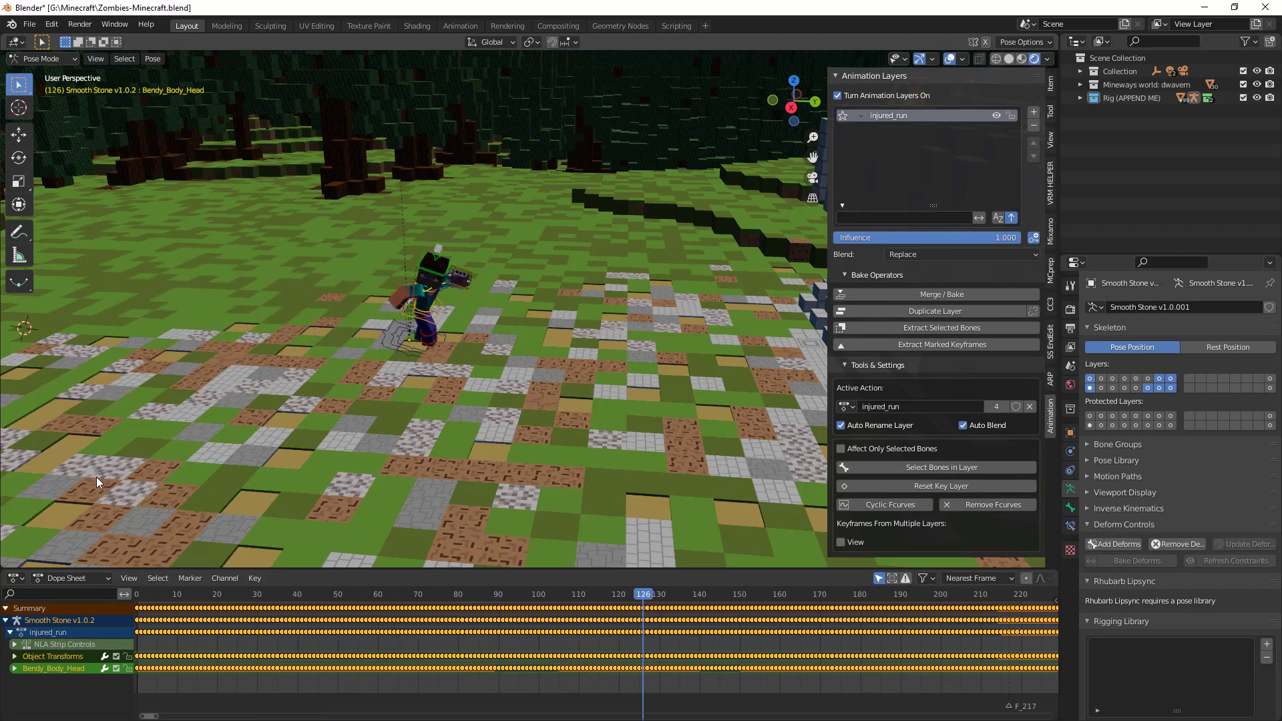
Uncheck Turn Animation Layers On, switch the Dope Sheet to Action Editor, and play injured_run from frame 0
click(838, 97)
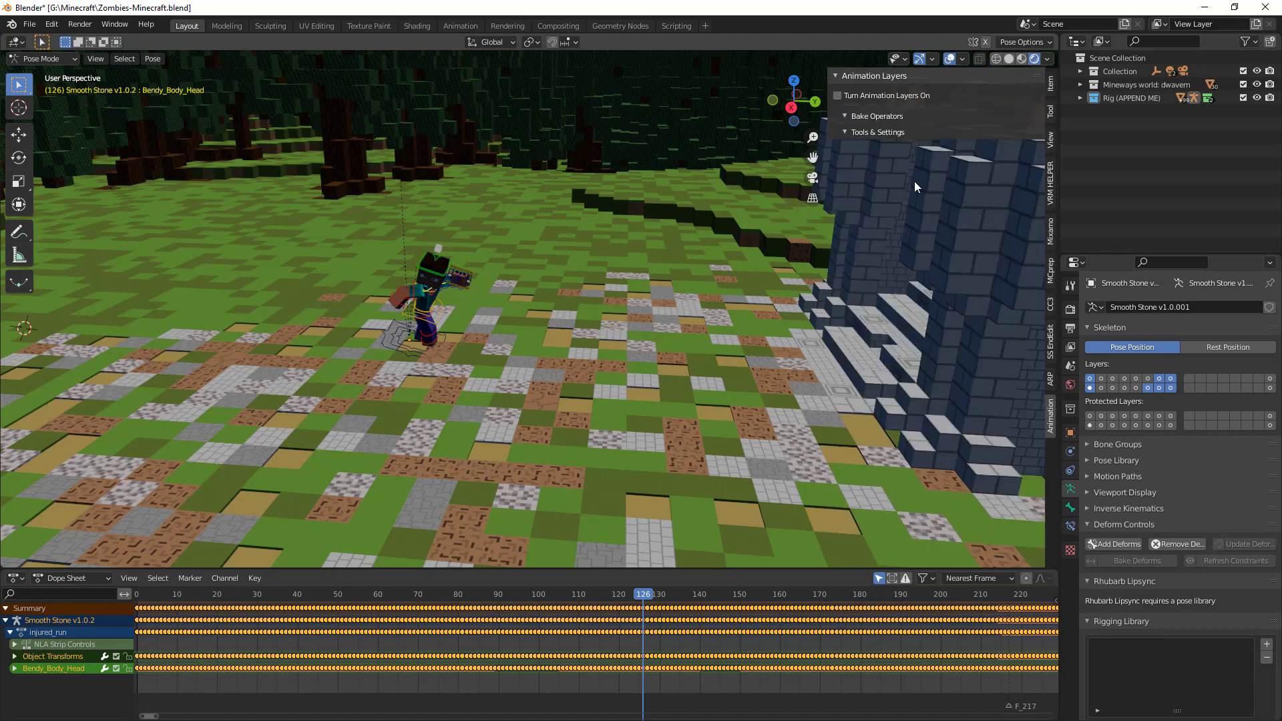
click(91, 575)
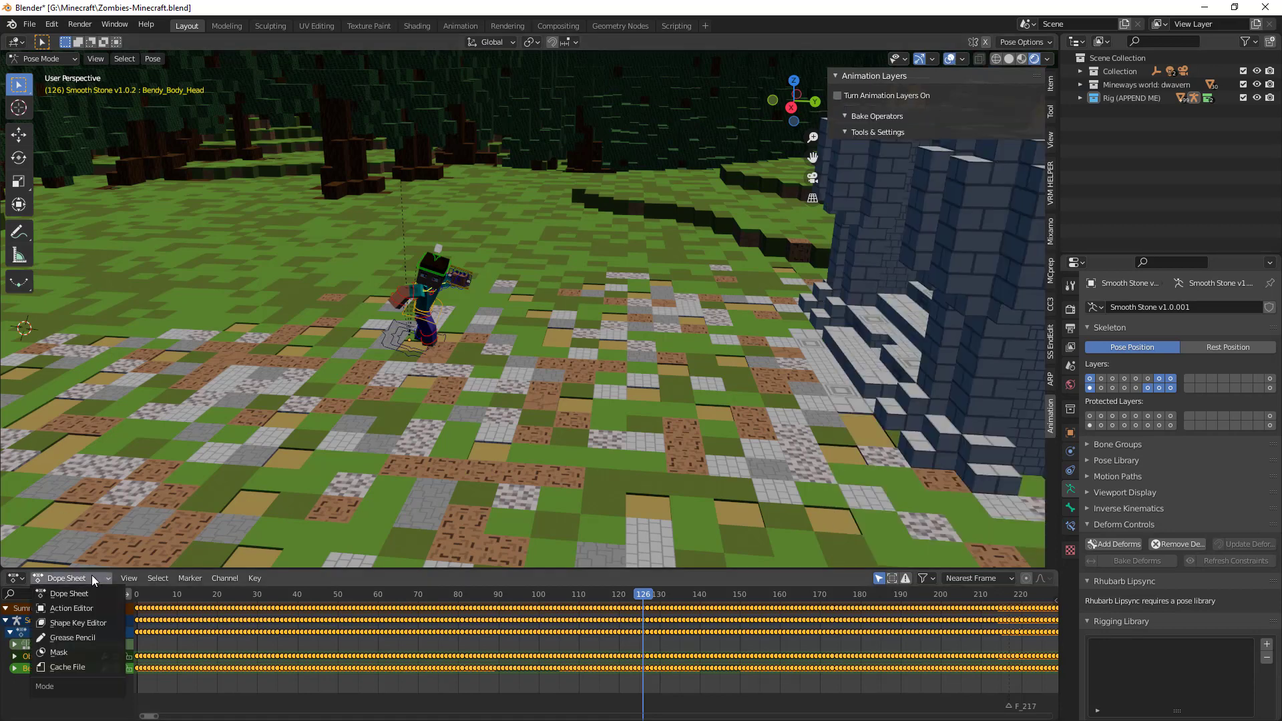
click(86, 604)
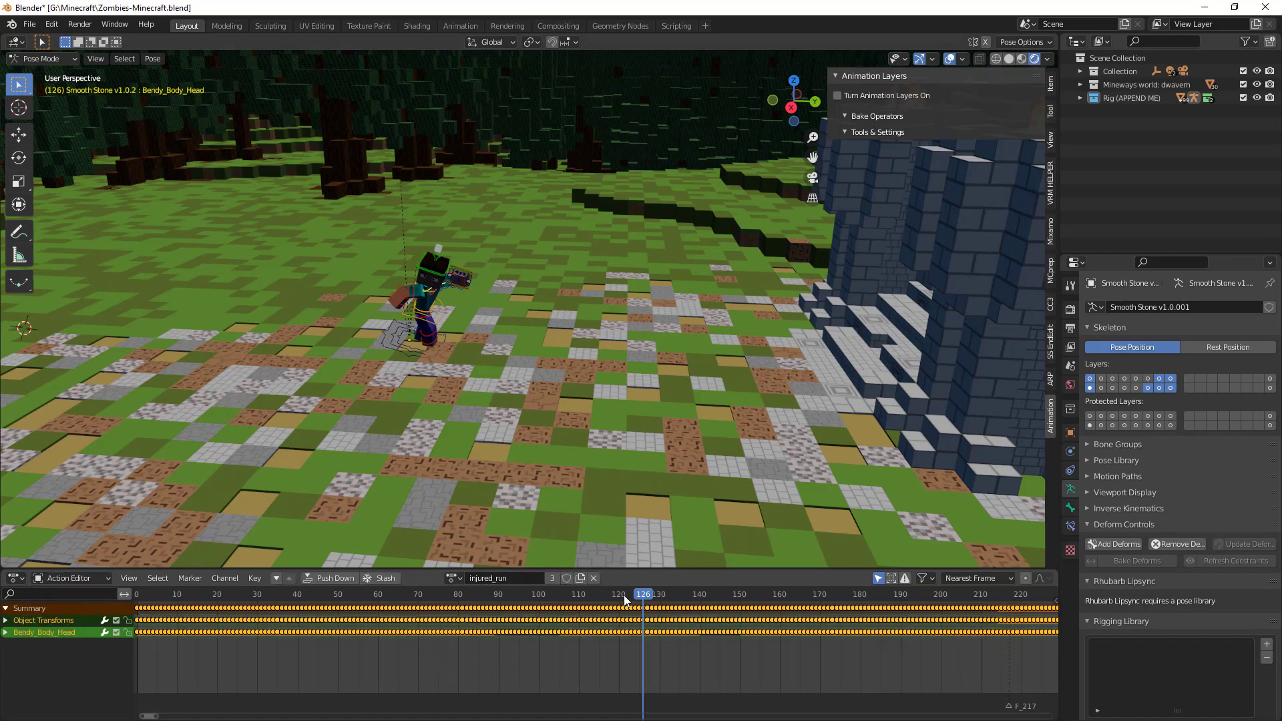
drag(626, 600, 137, 601)
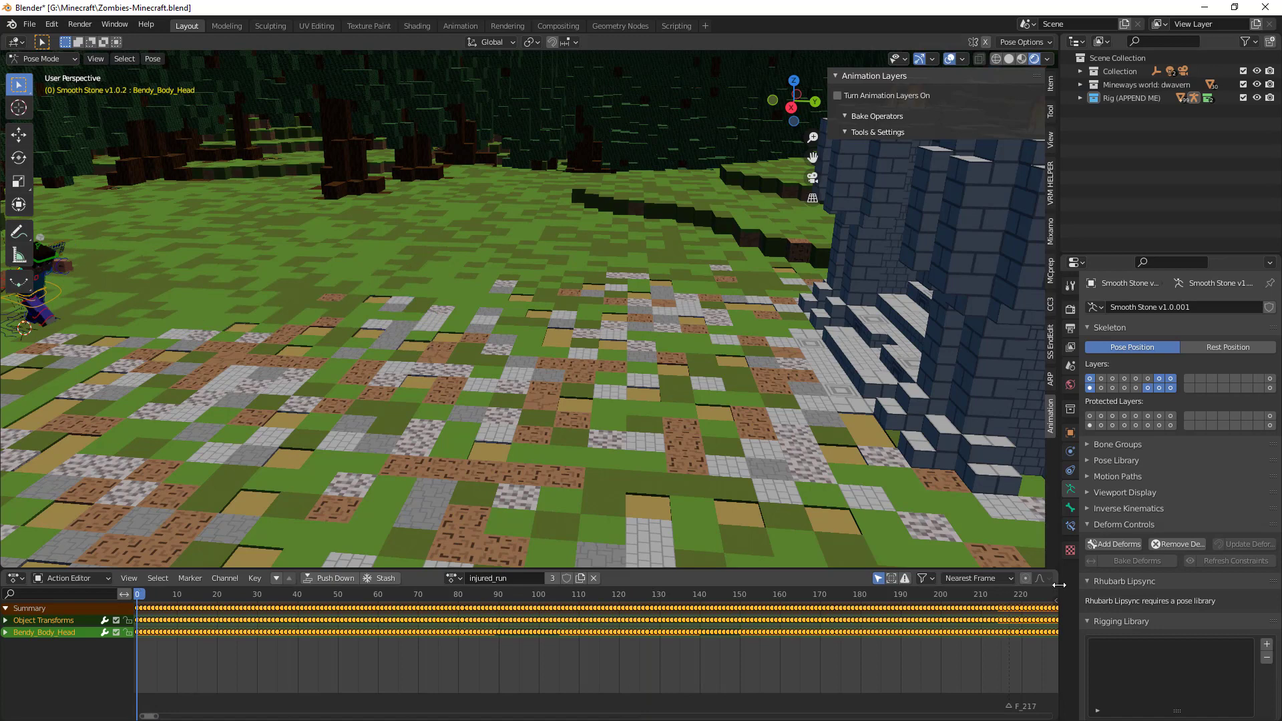
key(space)
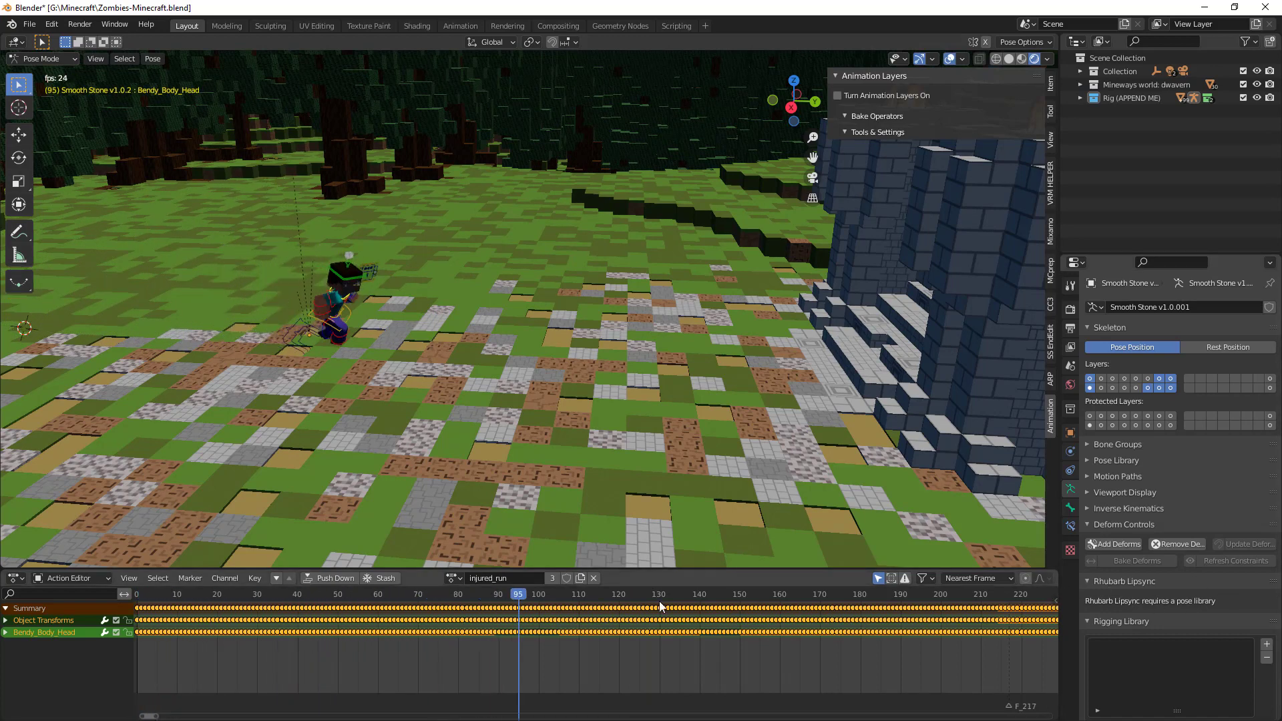
Pick injured_run.001 from the action browse list and scrub the playhead back to frame 0
key(space)
click(454, 578)
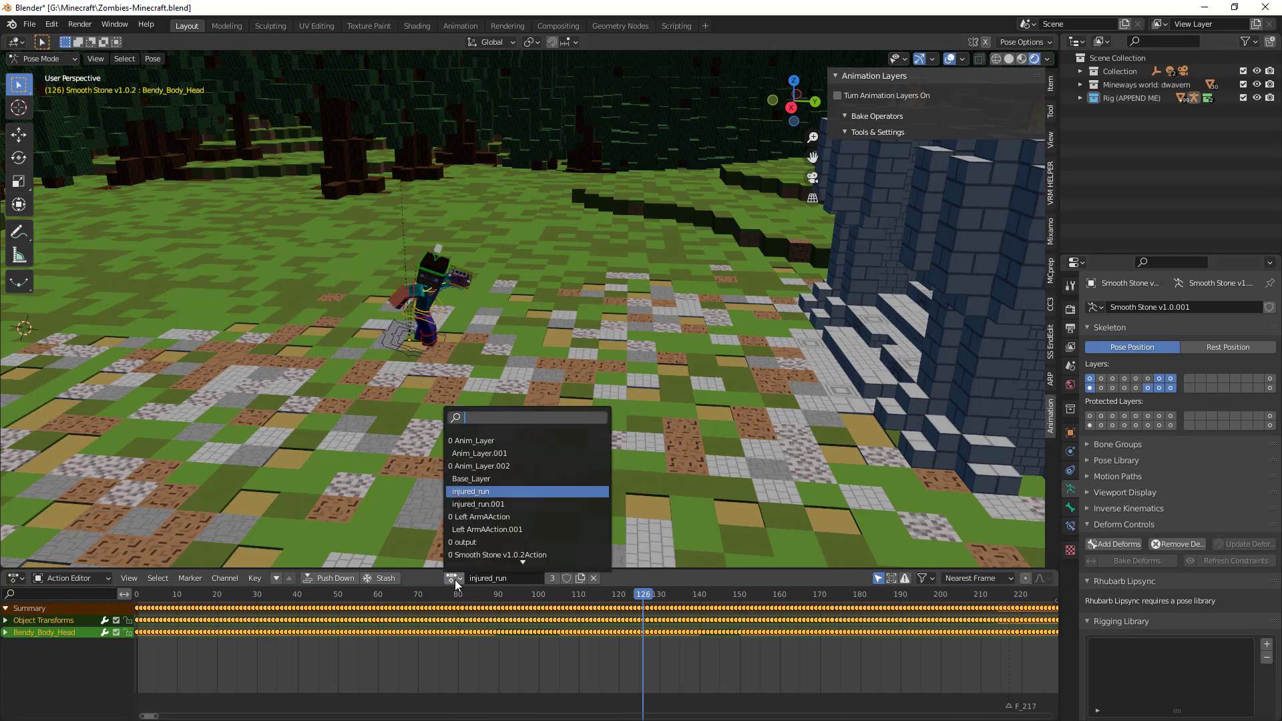
click(497, 504)
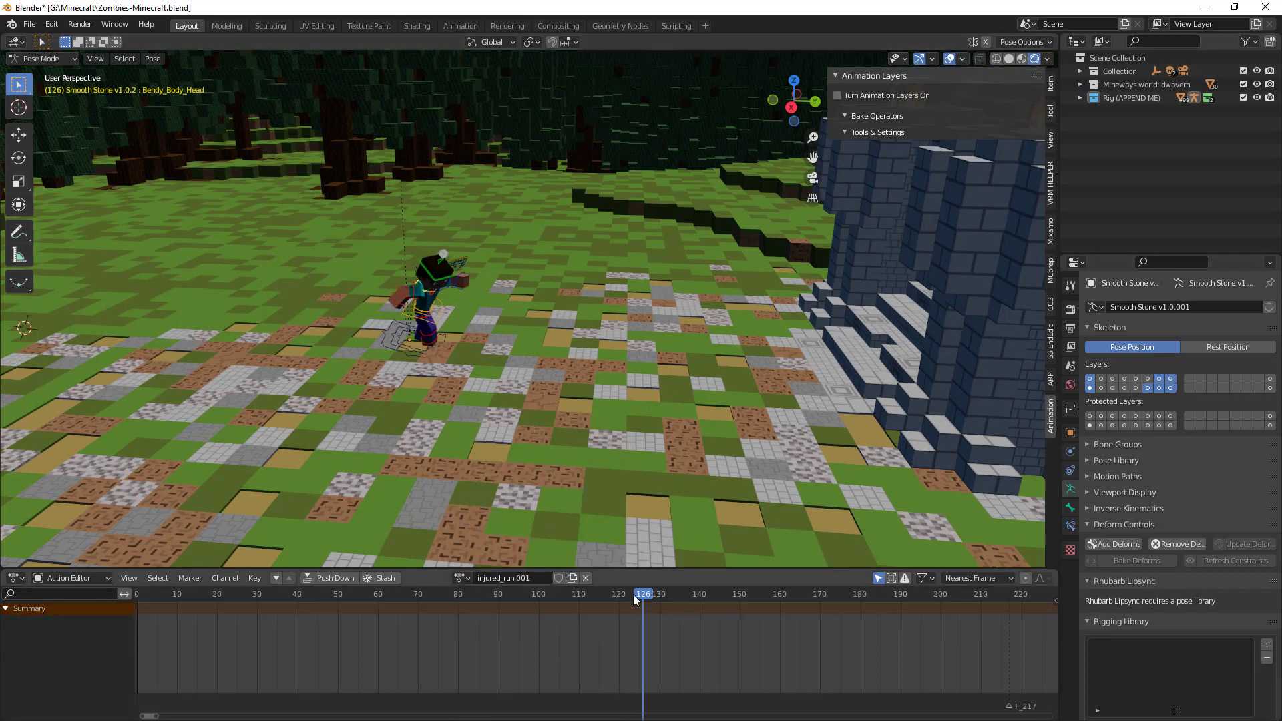
drag(633, 594, 303, 588)
drag(177, 567, 138, 566)
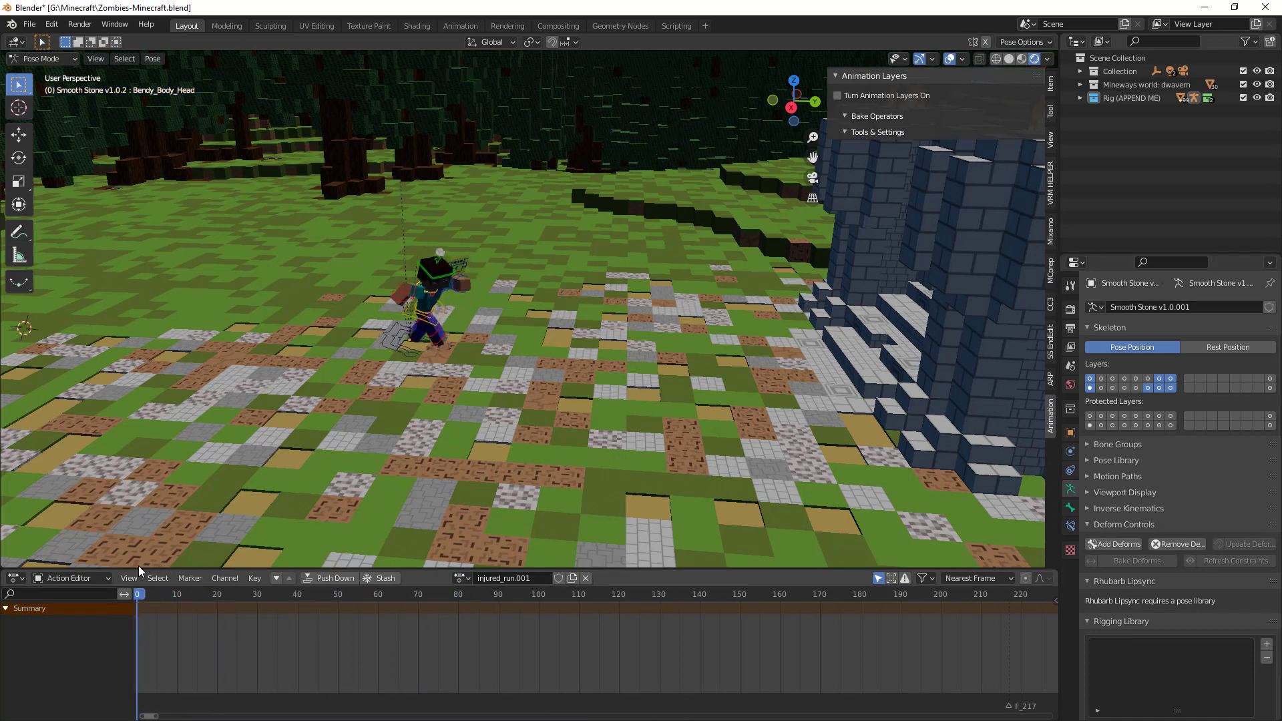